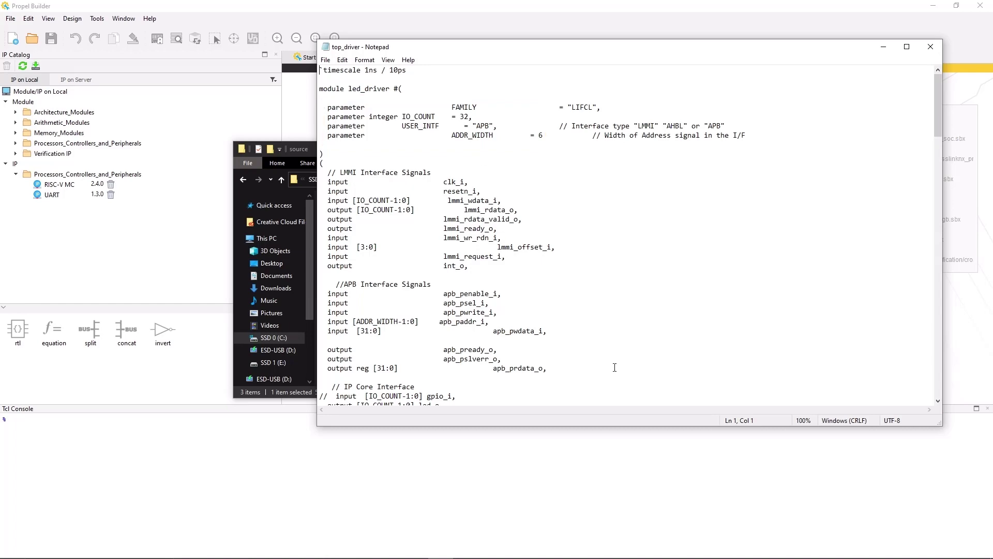
- Review the generate block in top_driver.v, then close Notepad
{"action": "scroll", "coordinate": [621, 363], "scroll_direction": "down", "scroll_amount": 8}
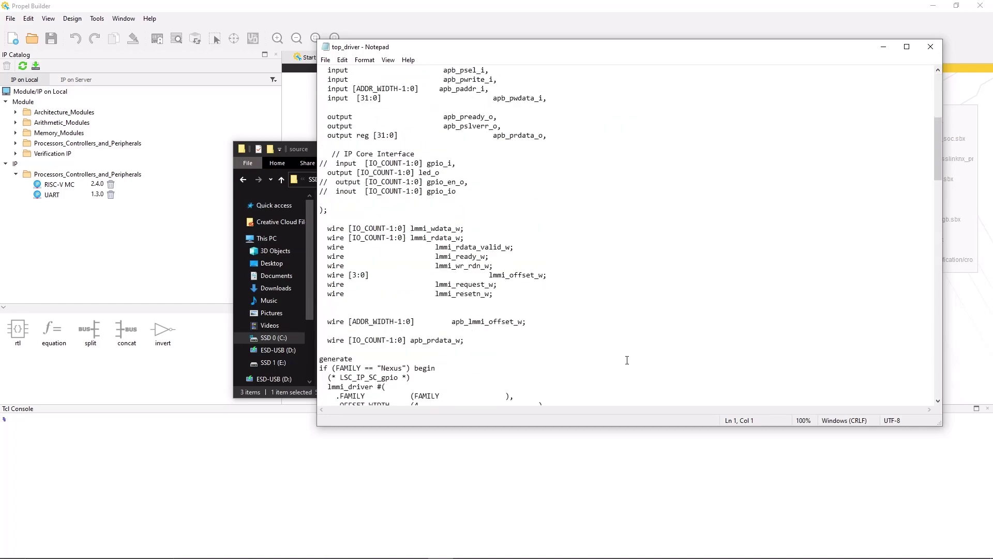
{"action": "scroll", "coordinate": [626, 360], "scroll_direction": "down", "scroll_amount": 7}
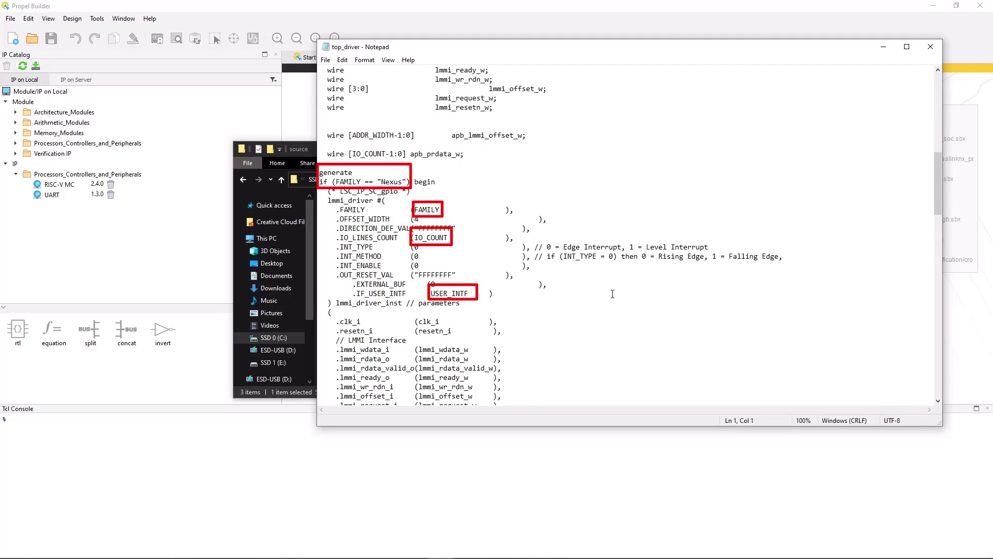
{"action": "left_click", "coordinate": [930, 46]}
{"action": "left_click", "coordinate": [519, 274]}
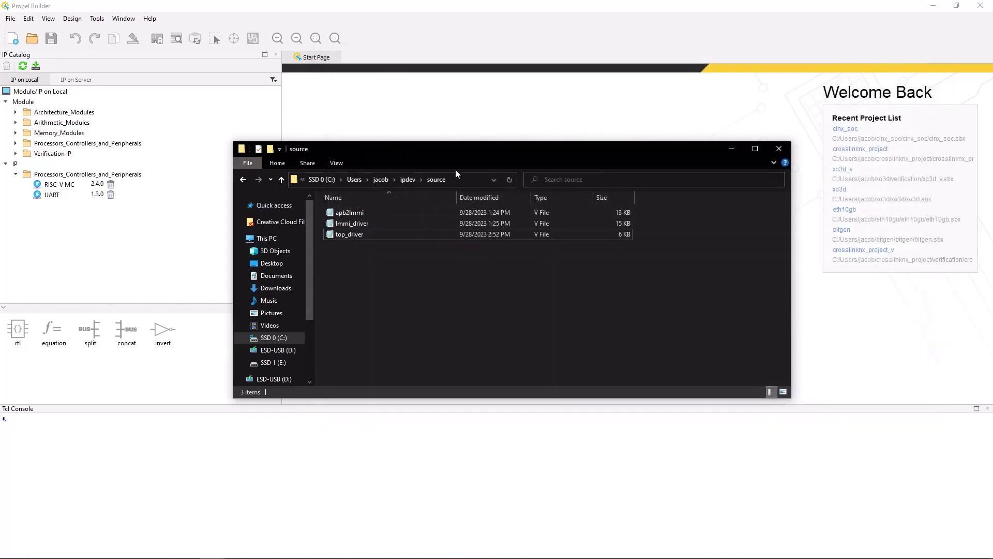
- Launch IP Packager from Propel Builder's Tools menu
{"action": "left_click", "coordinate": [396, 123]}
{"action": "left_click", "coordinate": [97, 19]}
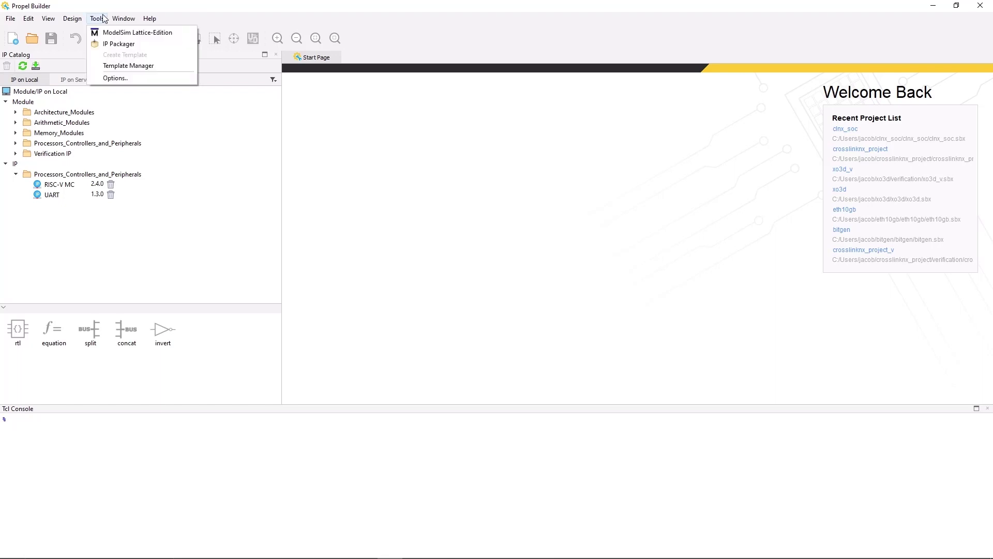
{"action": "left_click", "coordinate": [118, 44]}
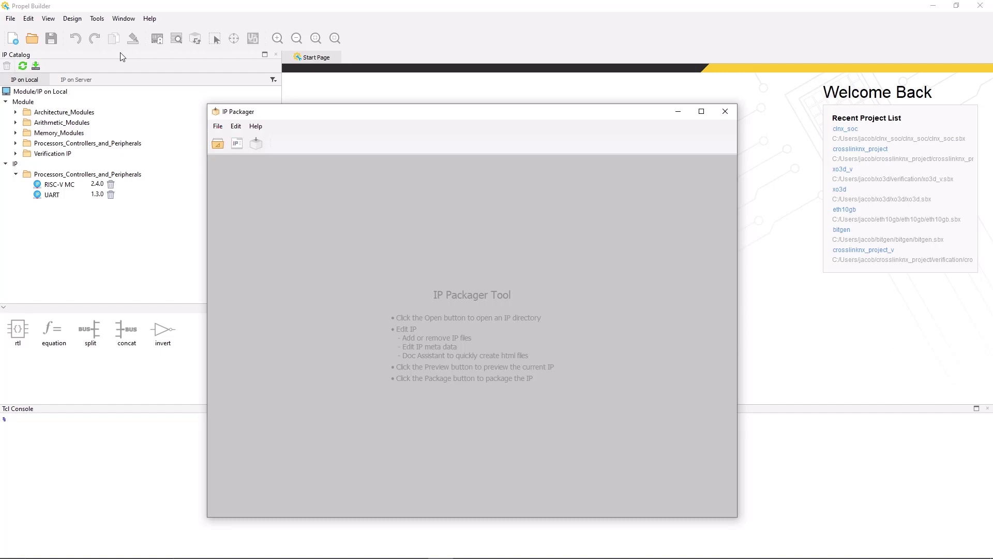
- Create a led_driver folder under ipdev and use it as the IP directory
{"action": "left_click", "coordinate": [220, 150]}
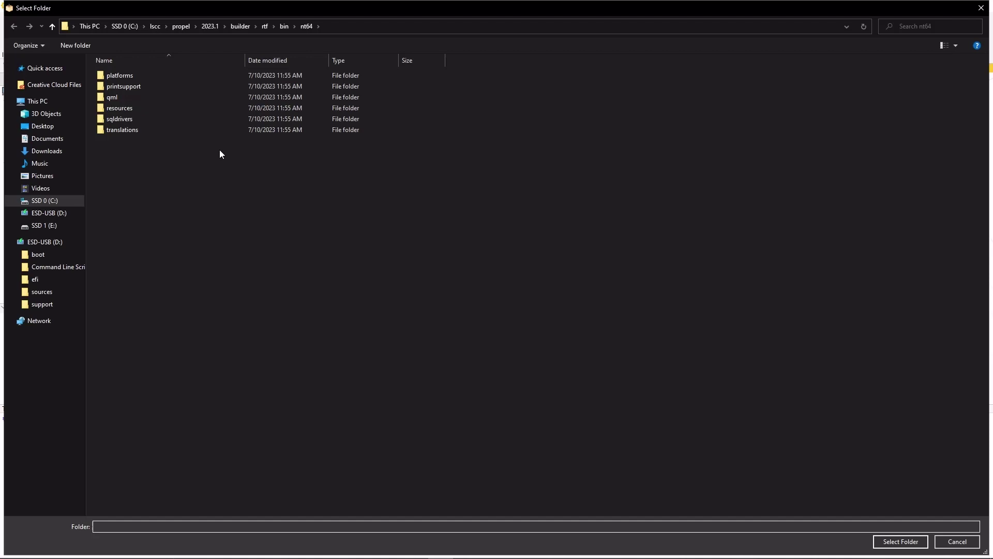
{"action": "left_click", "coordinate": [320, 26]}
{"action": "type", "text": "C:\\Users\\jacob\\ipdev"}
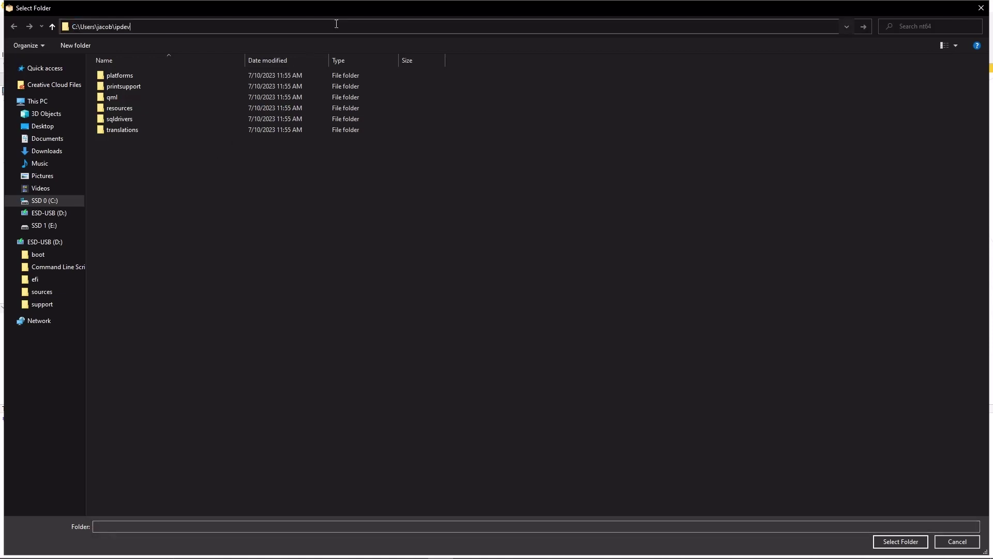
{"action": "key", "text": "Return"}
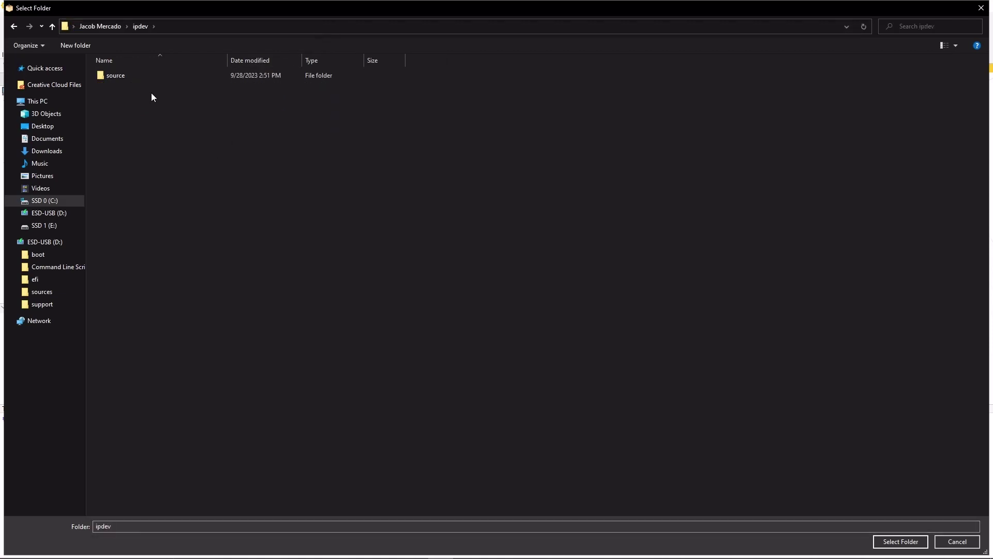
{"action": "right_click", "coordinate": [152, 96]}
{"action": "mouse_move", "coordinate": [202, 241]}
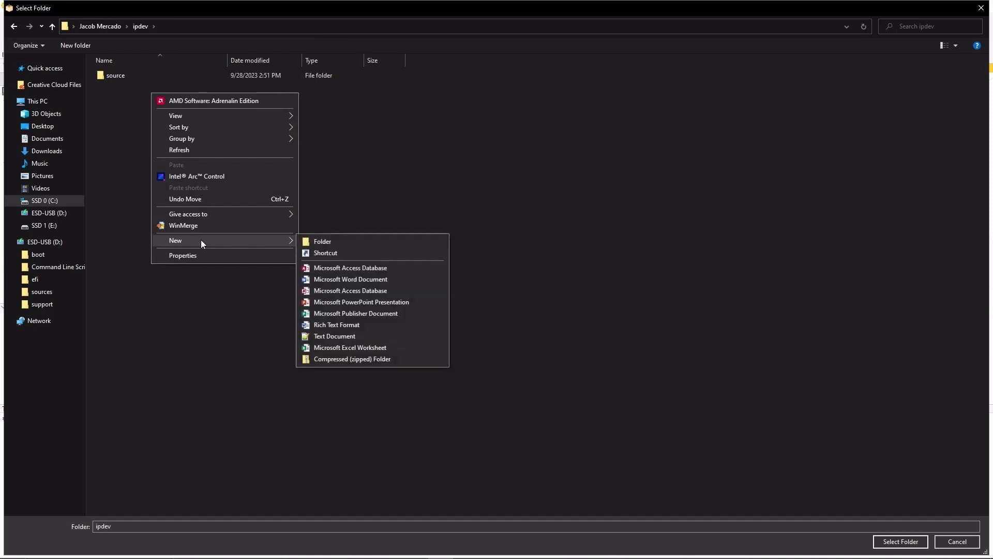
{"action": "left_click", "coordinate": [329, 241]}
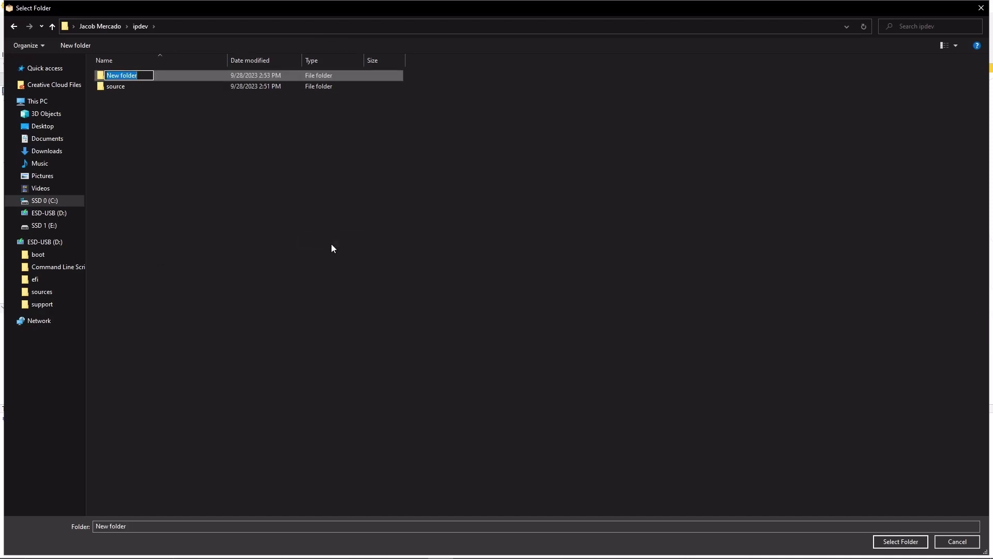
{"action": "type", "text": "led_driver"}
{"action": "key", "text": "Return"}
{"action": "key", "text": "Return"}
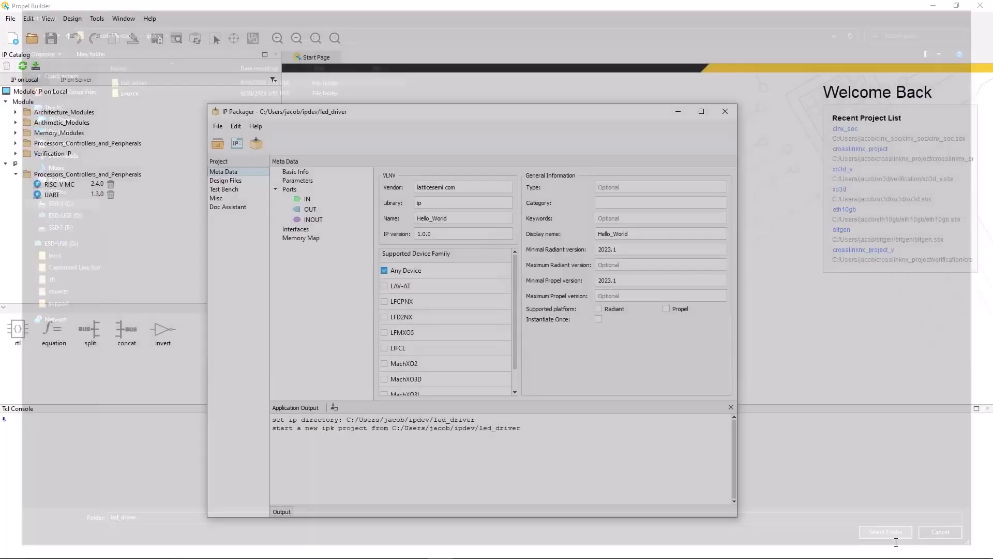
- Maximize IP Packager and set library custom_ip, name led_driver, version 1.0.0
{"action": "left_click", "coordinate": [702, 111]}
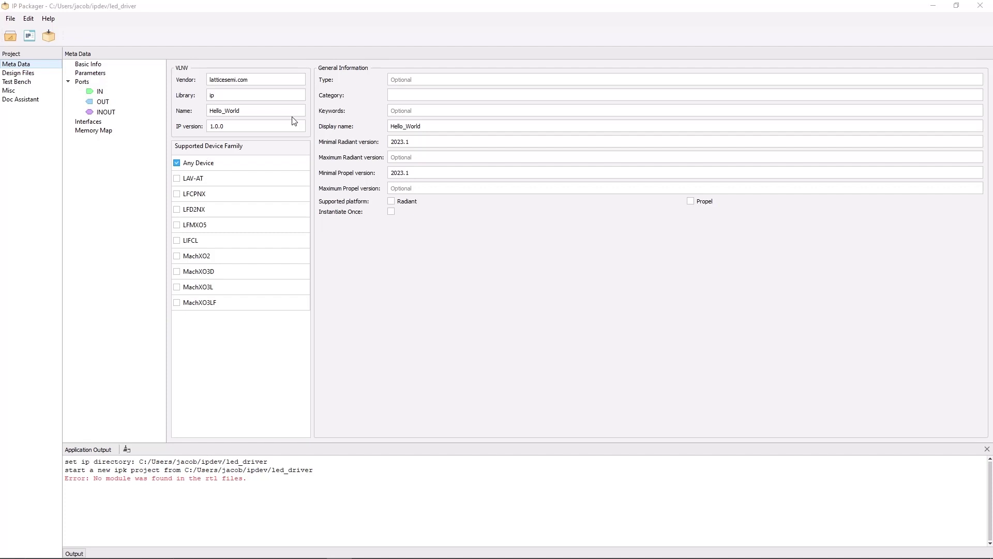
{"action": "double_click", "coordinate": [269, 95]}
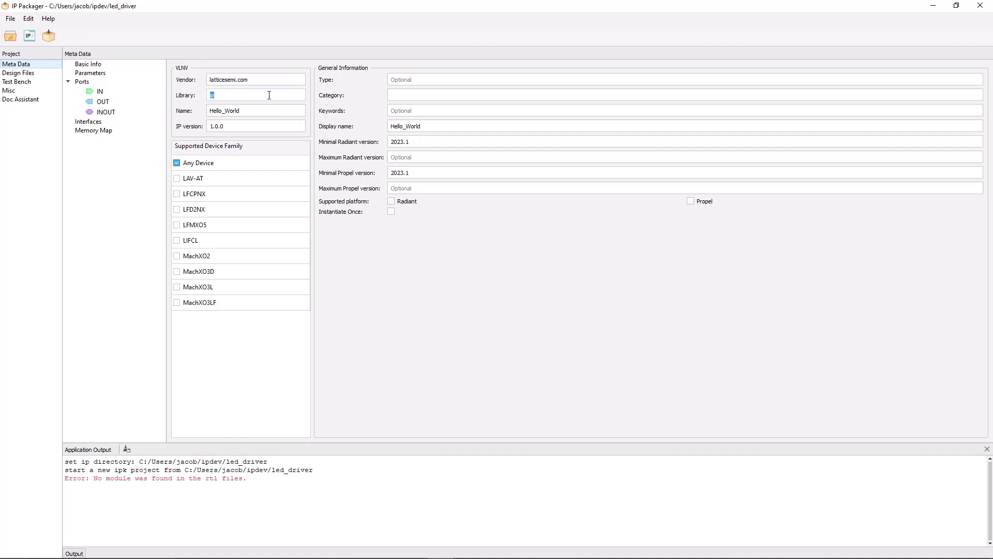
{"action": "type", "text": "custom_"}
{"action": "double_click", "coordinate": [243, 111]}
{"action": "type", "text": "led_driver"}
{"action": "left_click", "coordinate": [234, 128]}
- Replace Any Device with the LAV-AT, LFCPNX, LFD2NX, LFMXO5 and LIFCL families
{"action": "left_click", "coordinate": [177, 163]}
{"action": "left_click", "coordinate": [177, 194]}
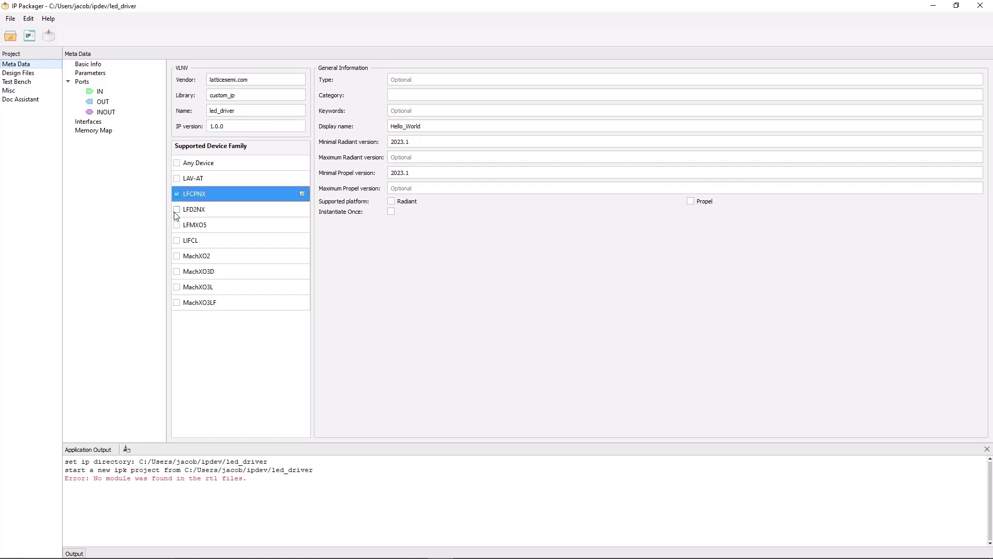
{"action": "left_click", "coordinate": [177, 209]}
{"action": "left_click", "coordinate": [177, 225]}
{"action": "left_click", "coordinate": [177, 240]}
{"action": "left_click", "coordinate": [177, 178]}
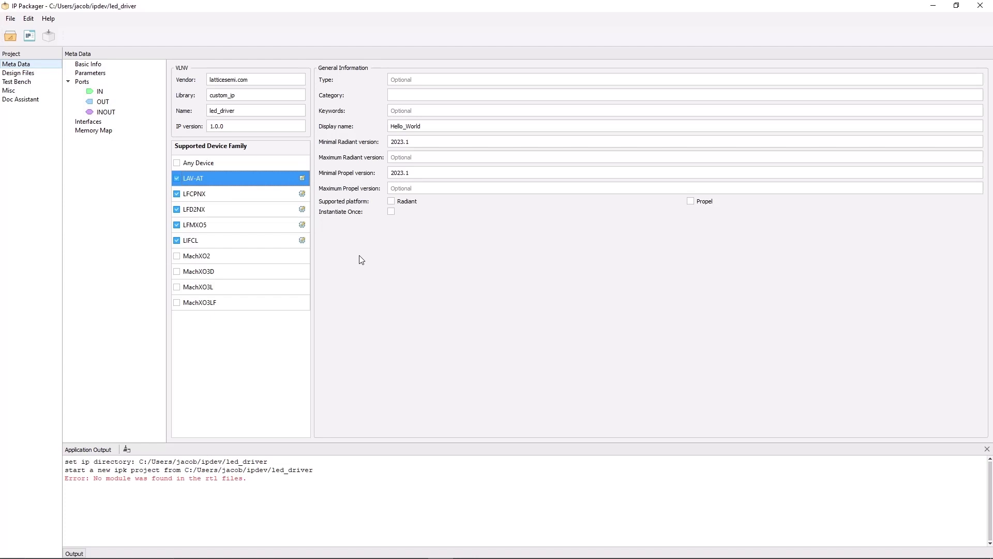
- Inspect the LAV-AT and LFCPNX device lists, then dismiss them
{"action": "left_click", "coordinate": [301, 180]}
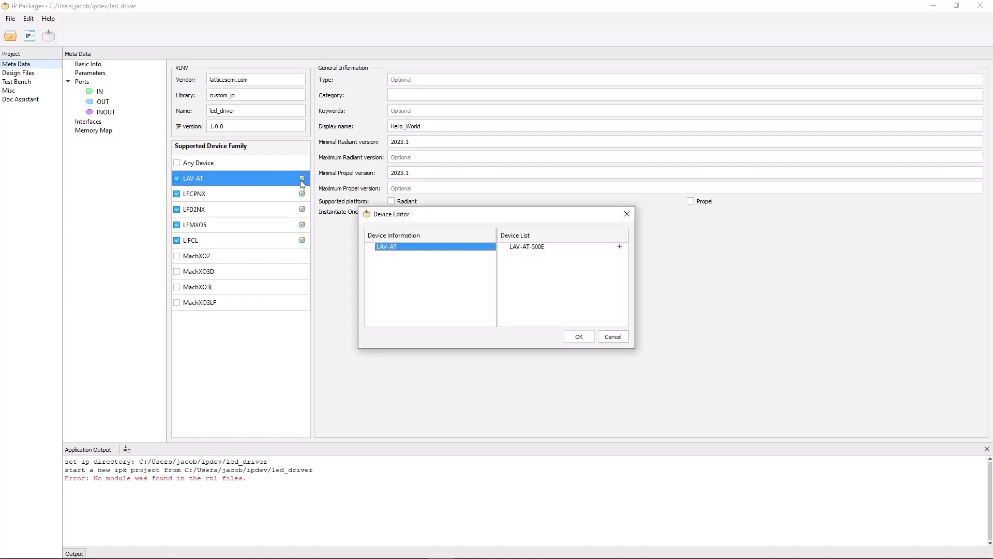
{"action": "key", "text": "Escape"}
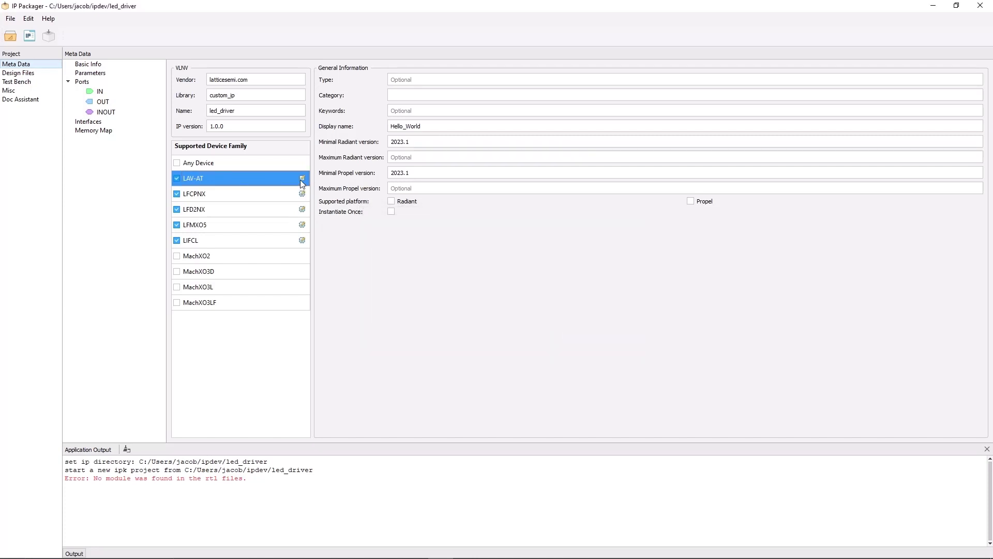
{"action": "left_click", "coordinate": [303, 195]}
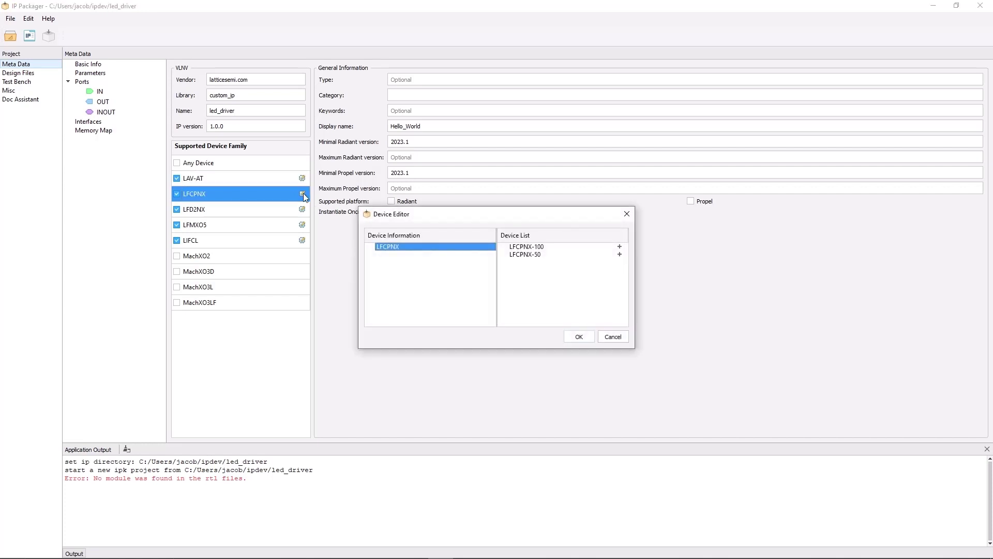
{"action": "key", "text": "Escape"}
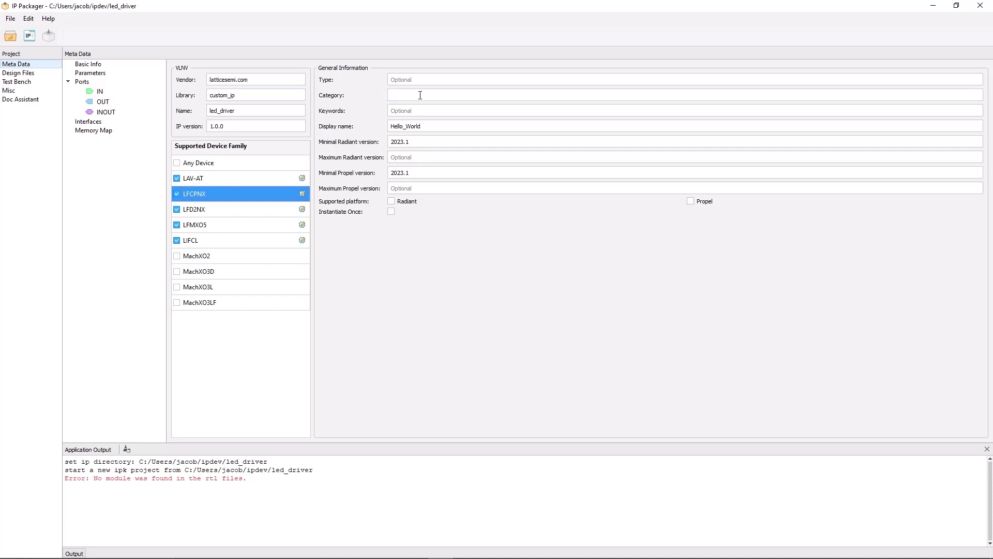
- Set category custom, display name APB LED Driver, and support Radiant and Propel
{"action": "type", "text": "custom"}
{"action": "double_click", "coordinate": [417, 125]}
{"action": "type", "text": "APB LED Driver"}
{"action": "left_click", "coordinate": [391, 201]}
{"action": "left_click", "coordinate": [690, 201]}
- Add apb2lmmi.v, lmmi_driver.v and top_driver.v as RTL files, then view Test Bench
{"action": "left_click", "coordinate": [29, 75]}
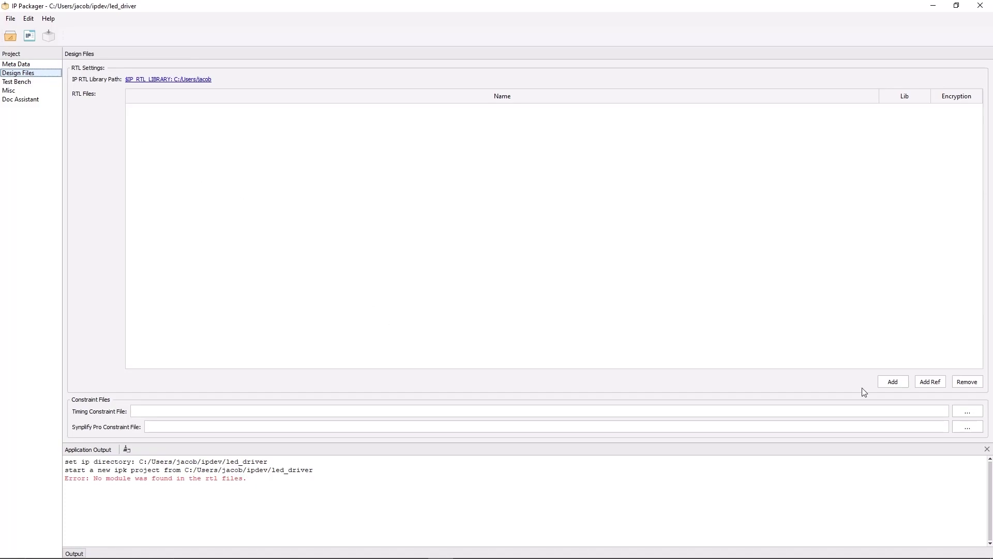
{"action": "left_click", "coordinate": [882, 385]}
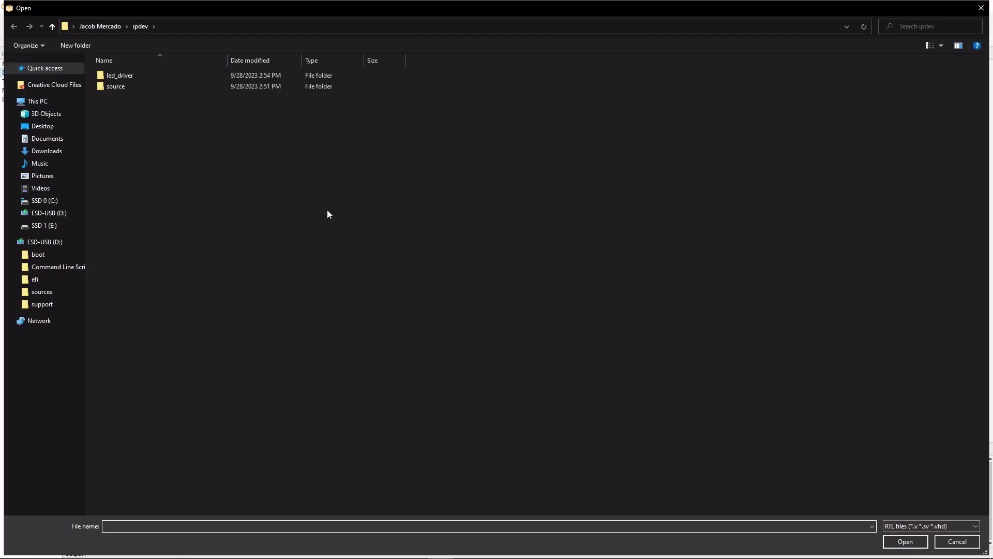
{"action": "double_click", "coordinate": [139, 85]}
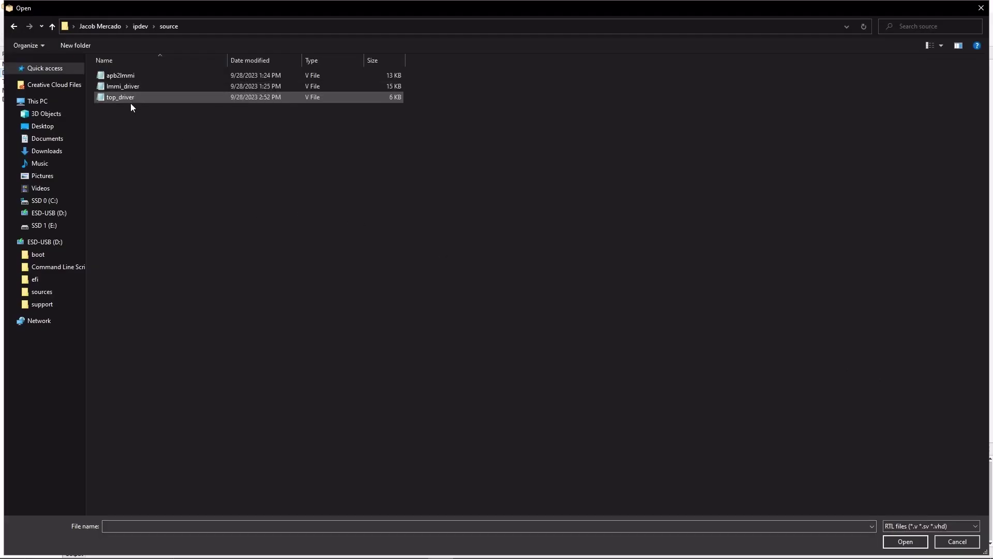
{"action": "left_click_drag", "start_coordinate": [131, 106], "coordinate": [124, 77]}
{"action": "left_click", "coordinate": [904, 541]}
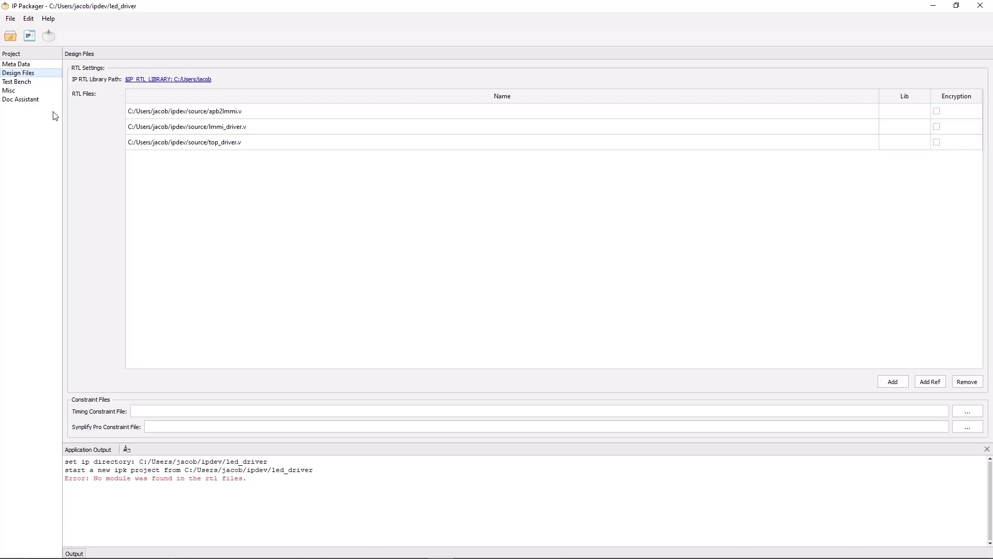
{"action": "left_click", "coordinate": [44, 84]}
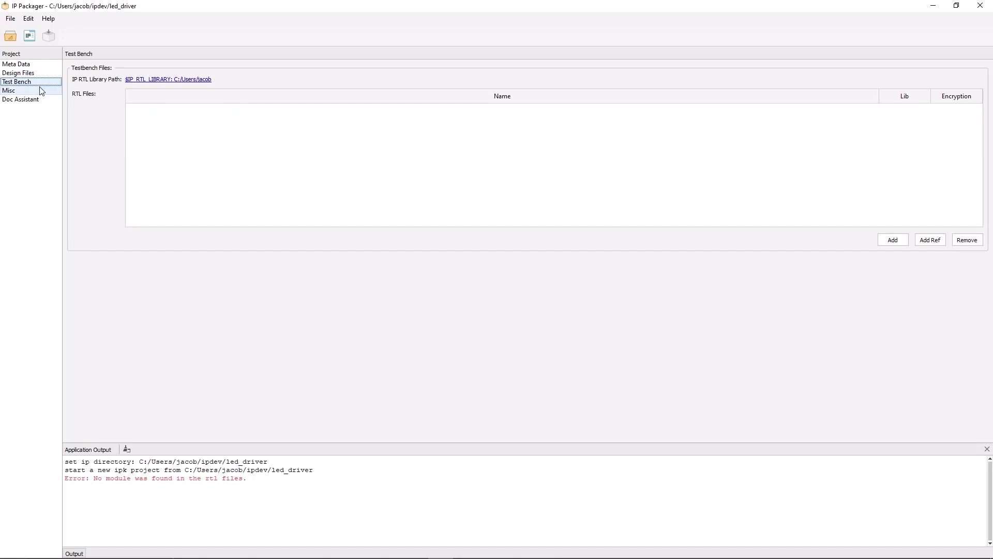
- Go to the Misc page, then to the Doc Assistant page
{"action": "left_click", "coordinate": [41, 91]}
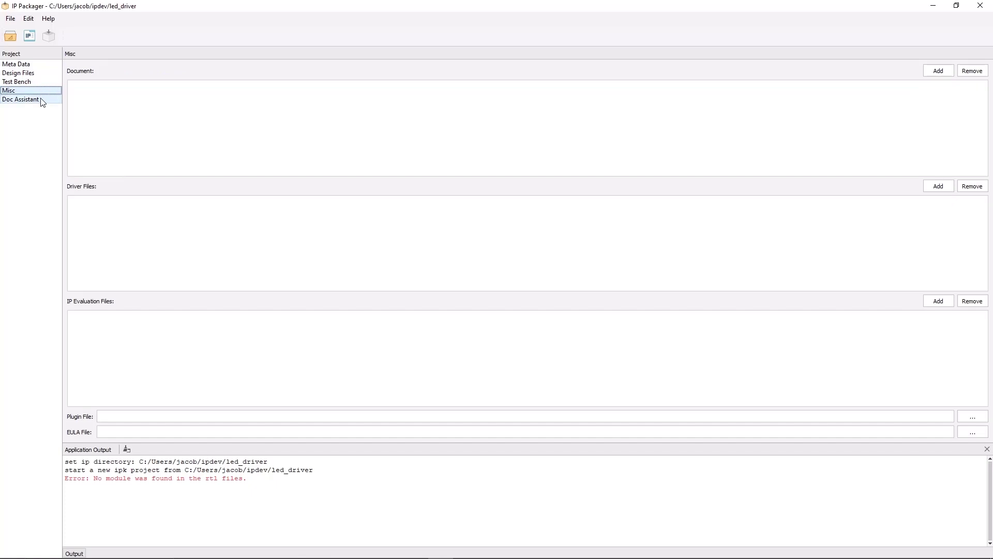
{"action": "left_click", "coordinate": [41, 100]}
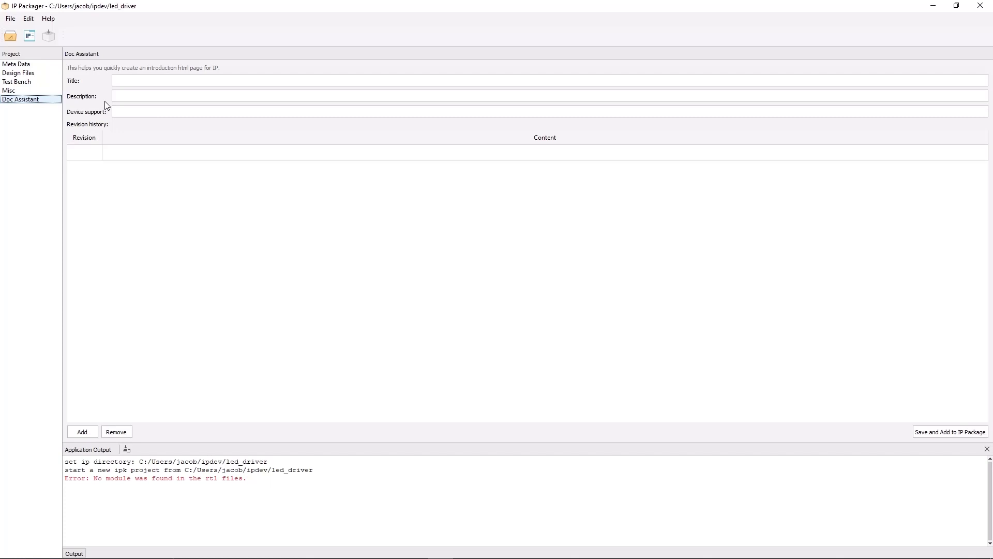
- Enter title APB LED Driver, description 'My custom IP.', and Crosslink-NX, CertusPro-NX device support
{"action": "left_click", "coordinate": [146, 76]}
{"action": "type", "text": "APB LED Drive"}
{"action": "type", "text": "My custom IP."}
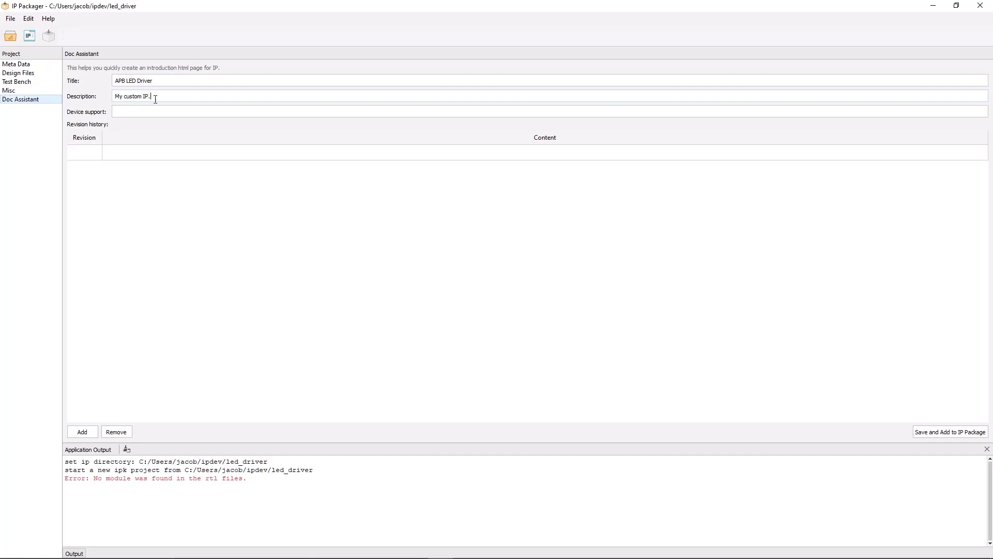
{"action": "left_click", "coordinate": [163, 113]}
{"action": "type", "text": "Crosslink-NX, CertusPro-NX"}
- Add revision 1.0 'Initial Revision' and save the introduction page into the IP package
{"action": "double_click", "coordinate": [77, 155]}
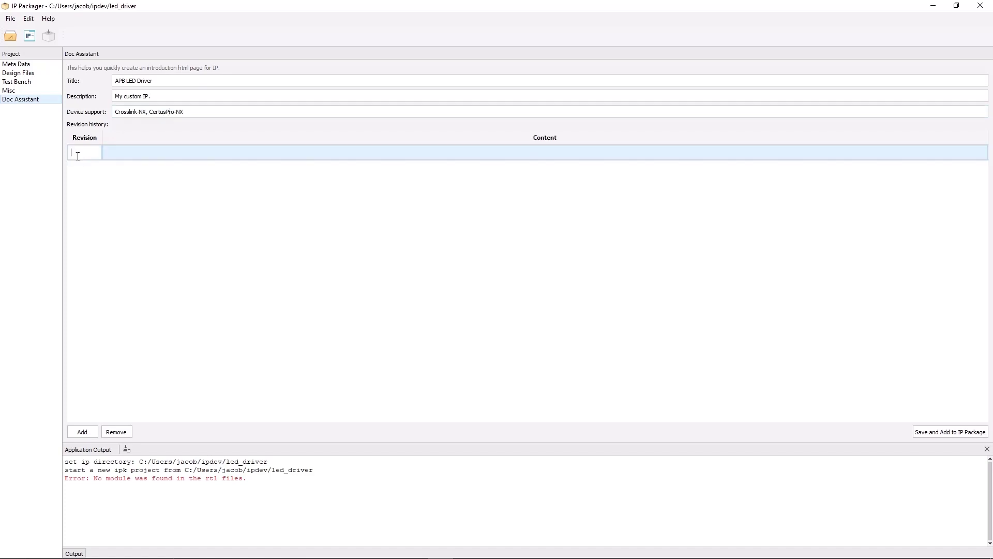
{"action": "type", "text": "1.0"}
{"action": "key", "text": "Tab"}
{"action": "type", "text": "Initial "}
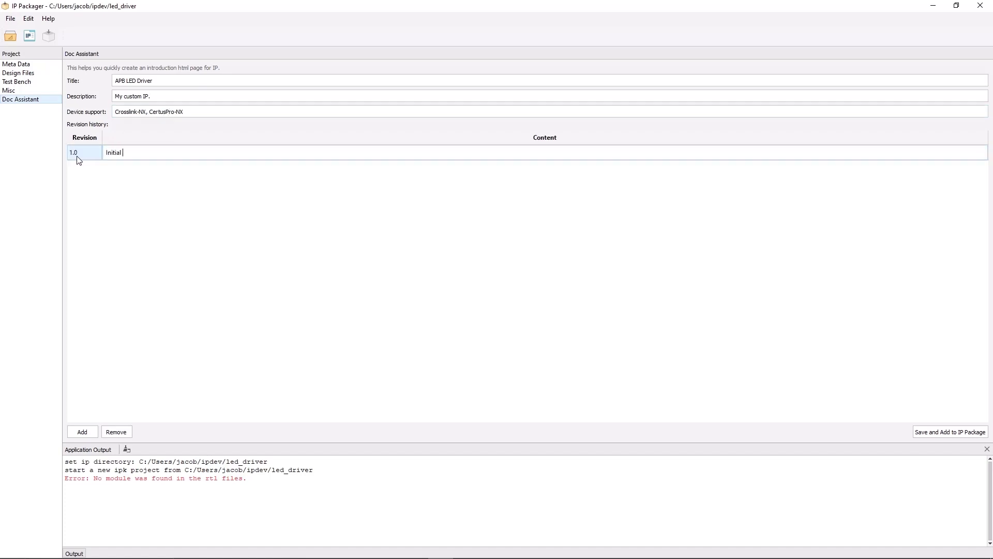
{"action": "type", "text": "Revision"}
{"action": "left_click", "coordinate": [215, 203]}
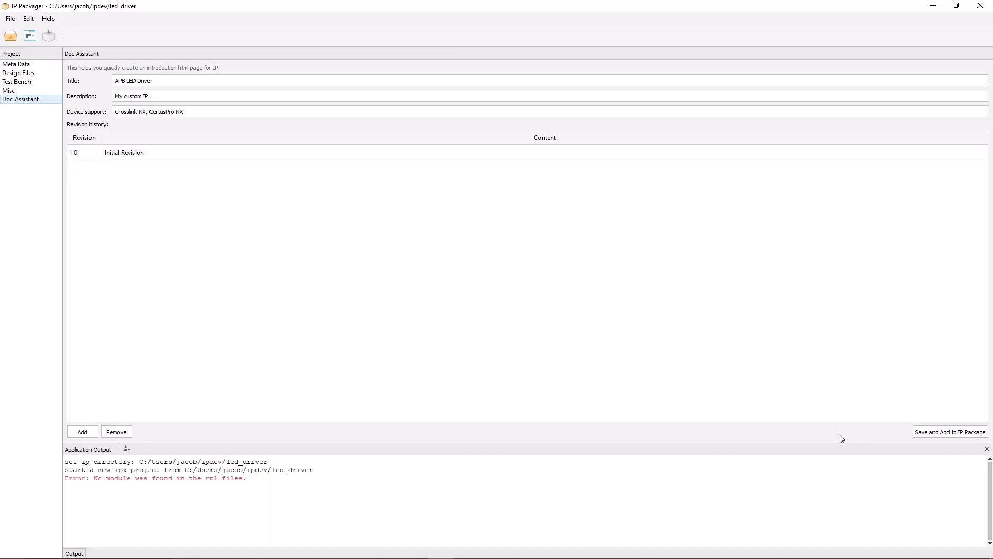
{"action": "left_click", "coordinate": [927, 433]}
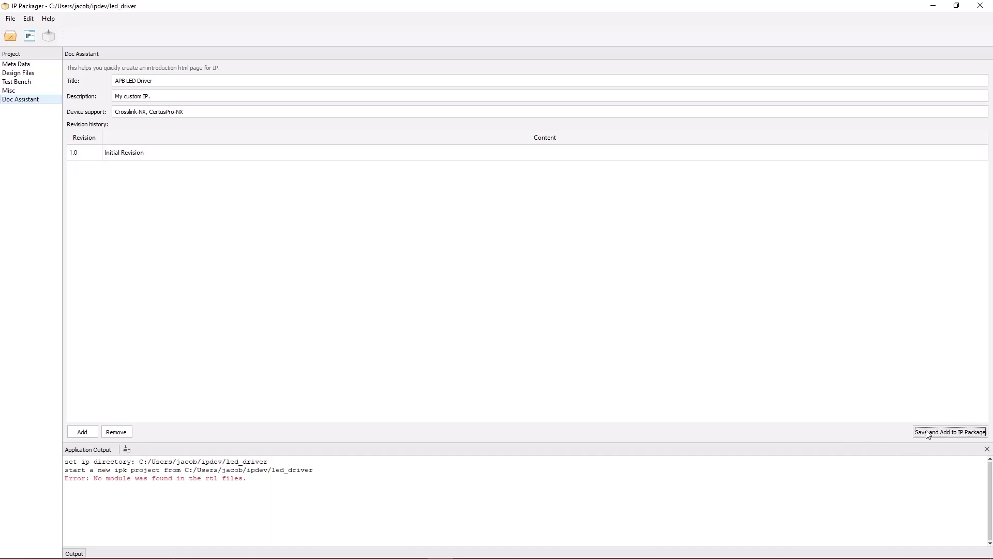
- Confirm introduction.html in the Misc document list, then return to Meta Data
{"action": "left_click", "coordinate": [38, 91]}
{"action": "left_click", "coordinate": [154, 92]}
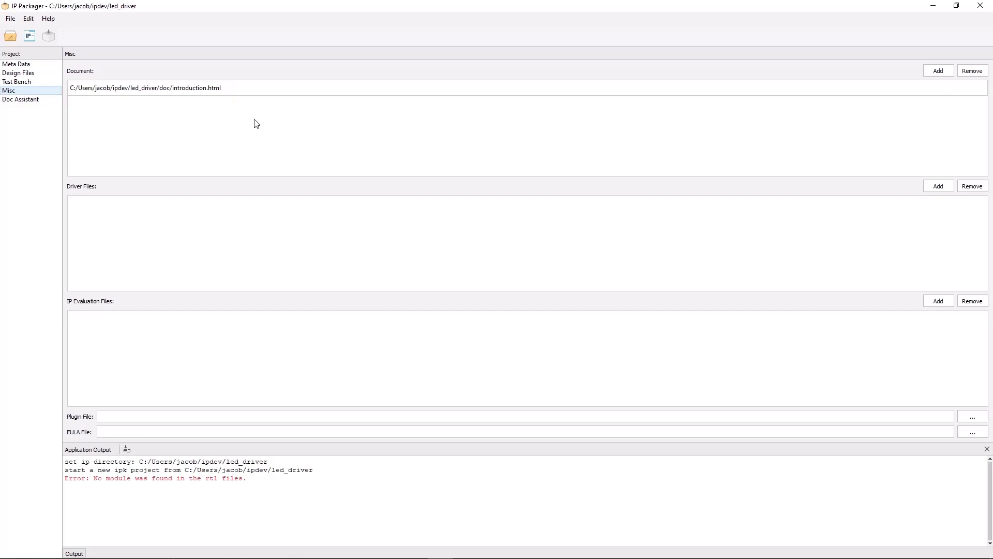
{"action": "left_click", "coordinate": [11, 65]}
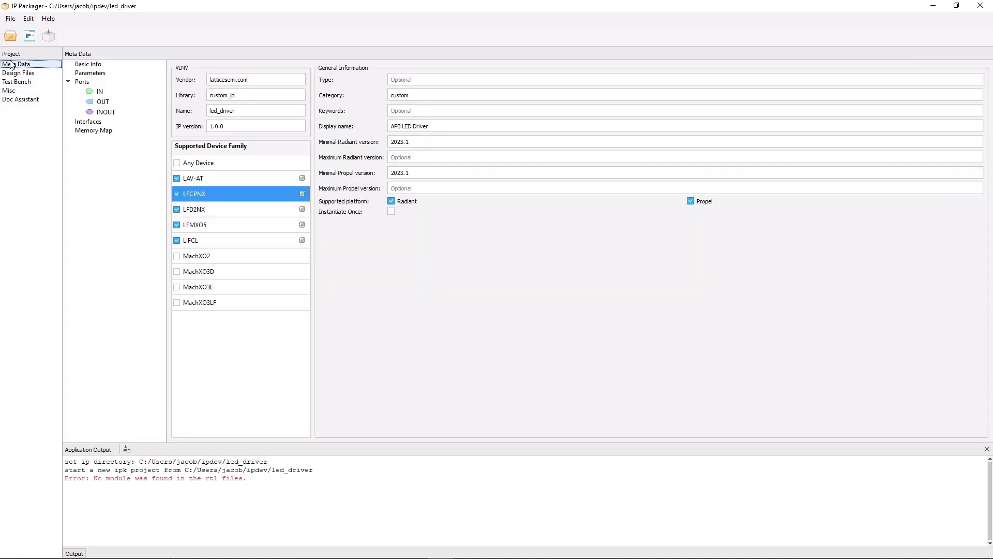
- Select Ports in the Meta Data tree and bring up its context menu
{"action": "left_click", "coordinate": [78, 82]}
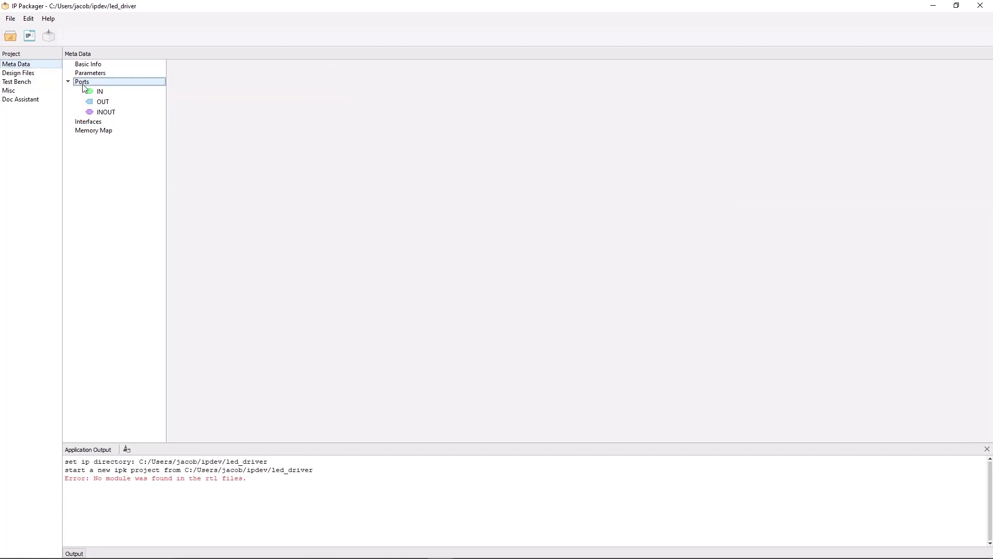
{"action": "right_click", "coordinate": [82, 84]}
- Infer ports from the HDL and review the ticked list from clk_i down to led_o
{"action": "left_click", "coordinate": [136, 136]}
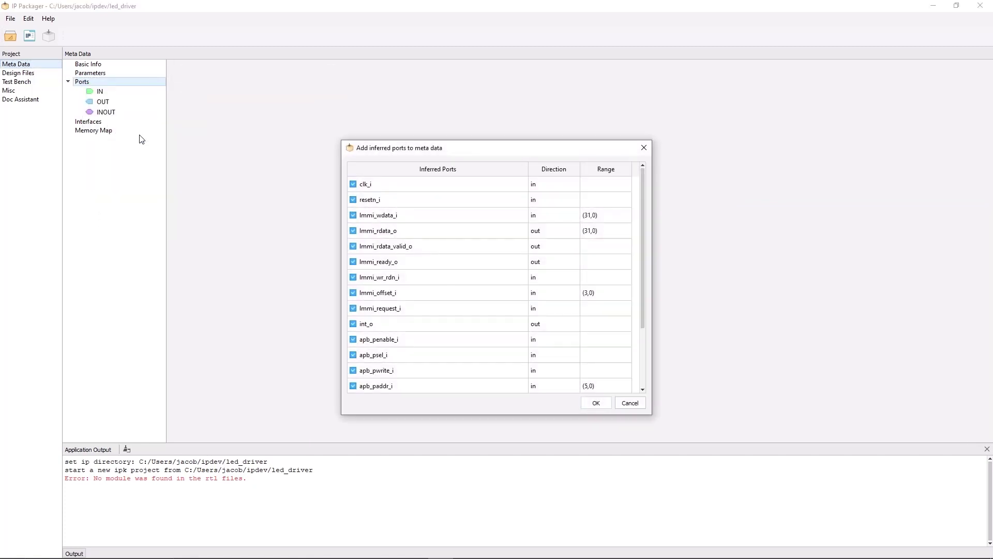
{"action": "scroll", "coordinate": [499, 234], "scroll_direction": "down", "scroll_amount": 2}
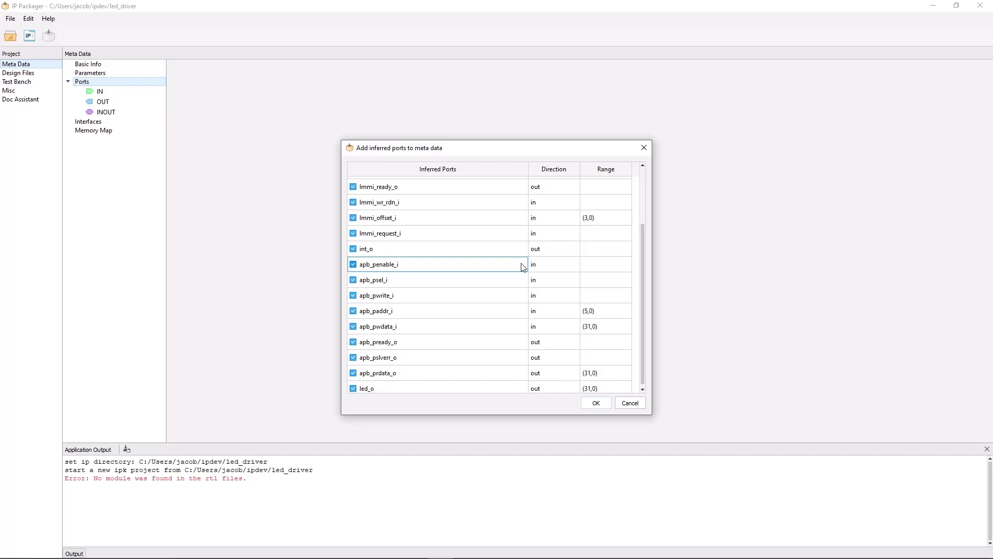
- Accept the inferred ports into the IN and OUT groups and bring up the Memory Map actions
{"action": "left_click", "coordinate": [600, 405]}
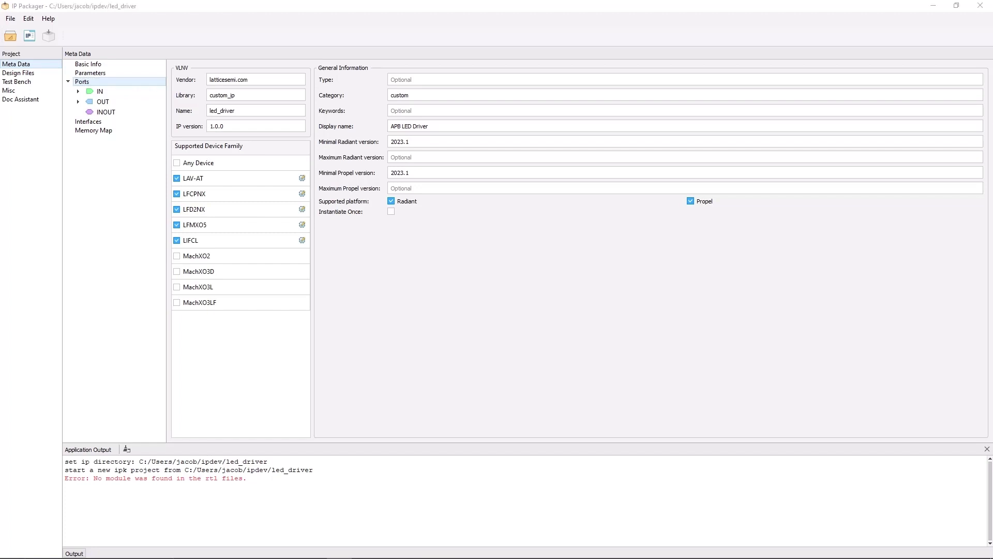
{"action": "left_click", "coordinate": [131, 303]}
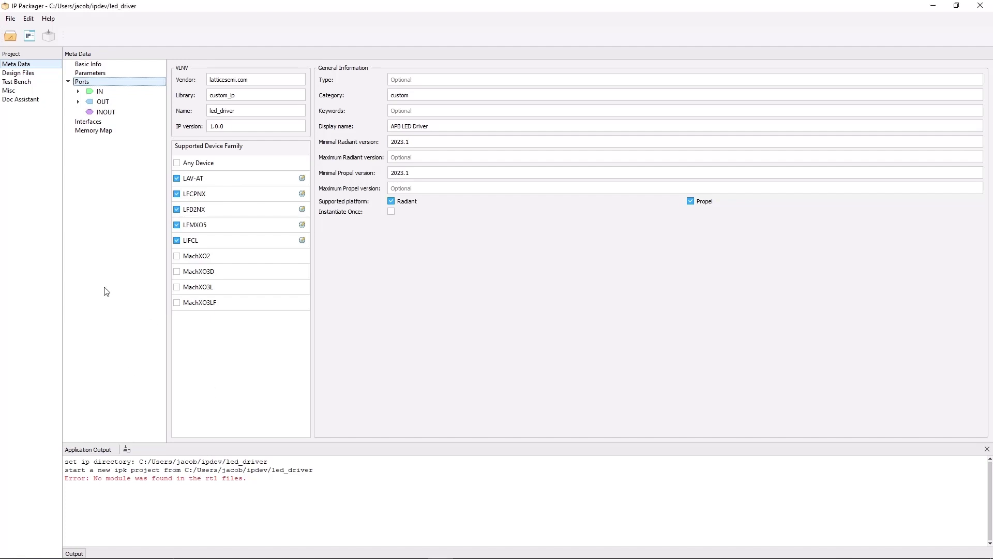
{"action": "right_click", "coordinate": [86, 131]}
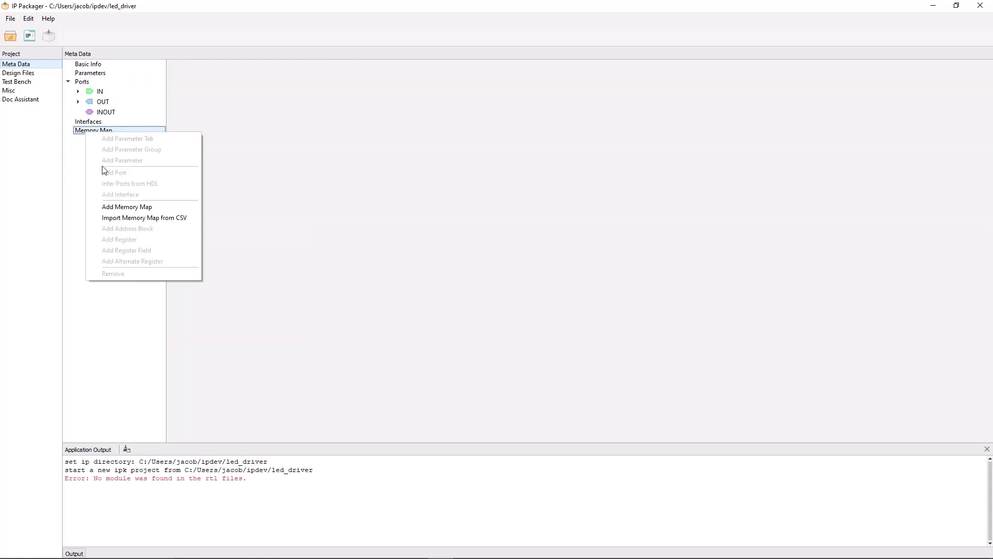
- Add a new memory map and rename it LED_map
{"action": "left_click", "coordinate": [115, 206]}
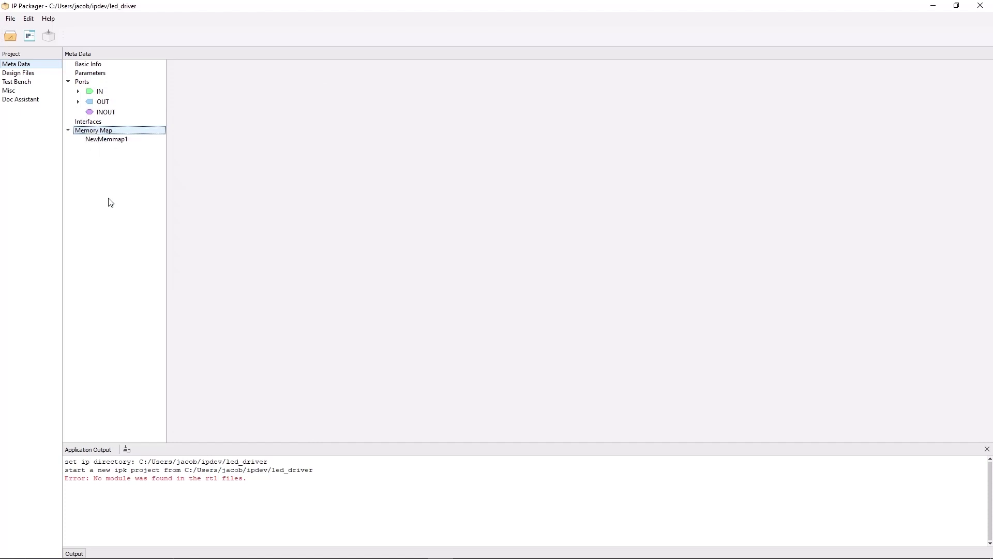
{"action": "double_click", "coordinate": [101, 141]}
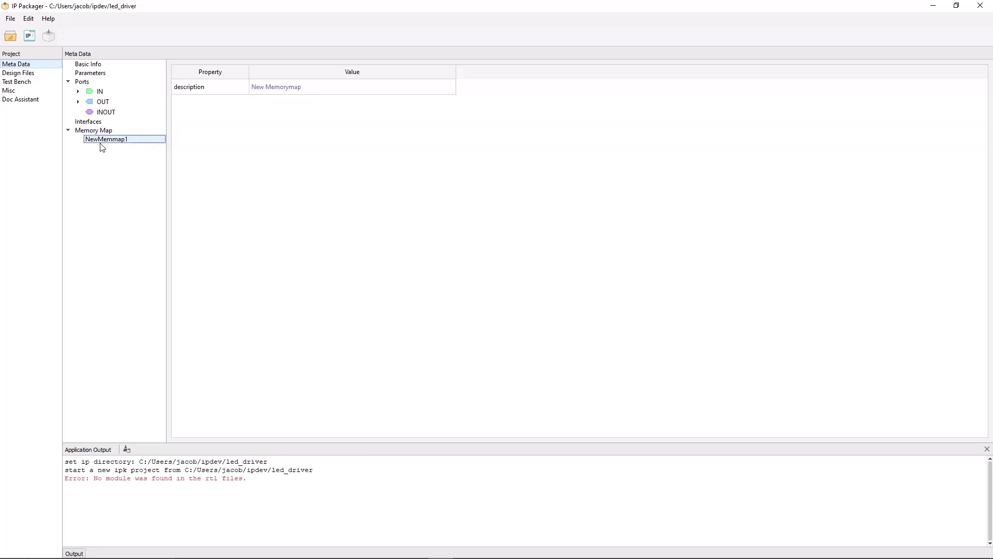
{"action": "type", "text": "L"}
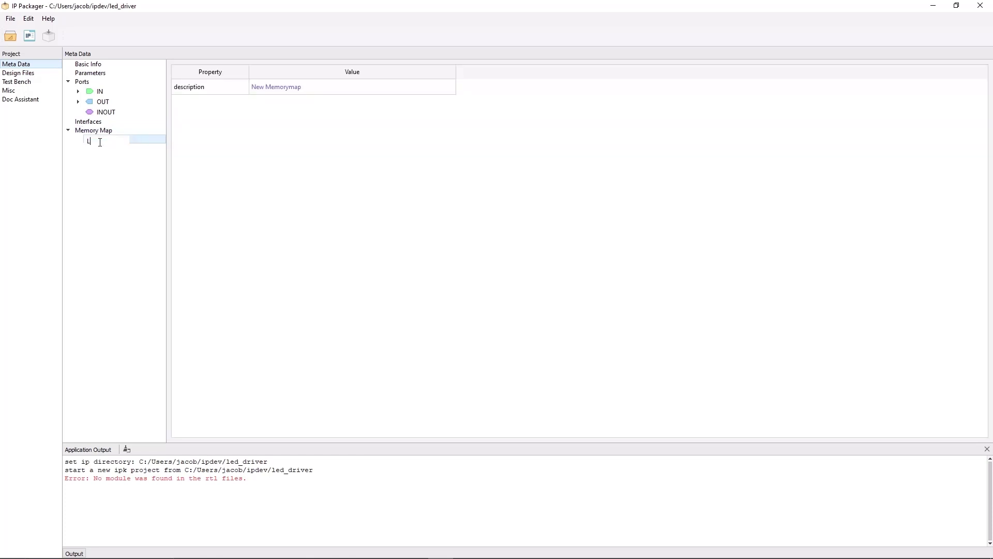
{"action": "type", "text": "ED_map"}
{"action": "key", "text": "Return"}
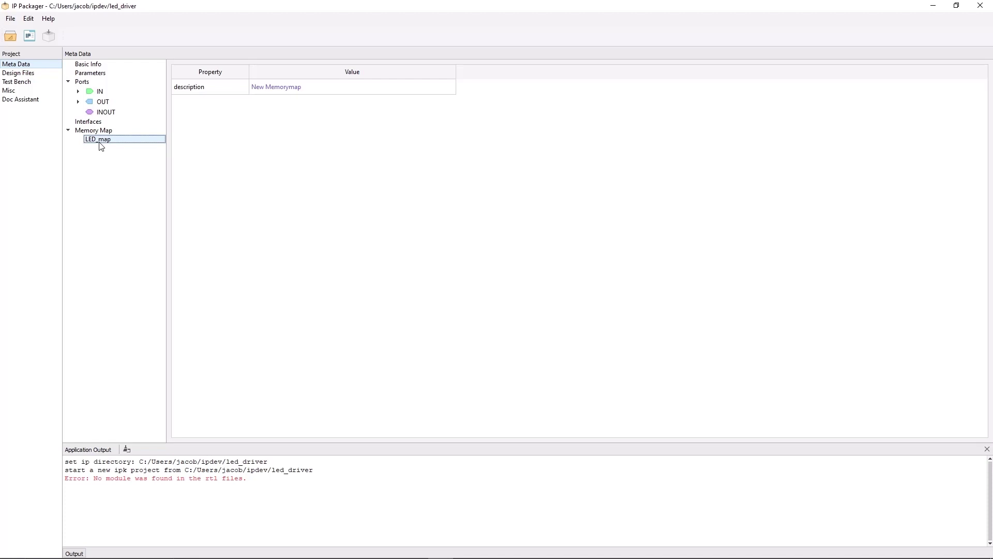
- Add address block NewAddressBlock1 to LED_map, containing register NewRegister1
{"action": "right_click", "coordinate": [100, 143]}
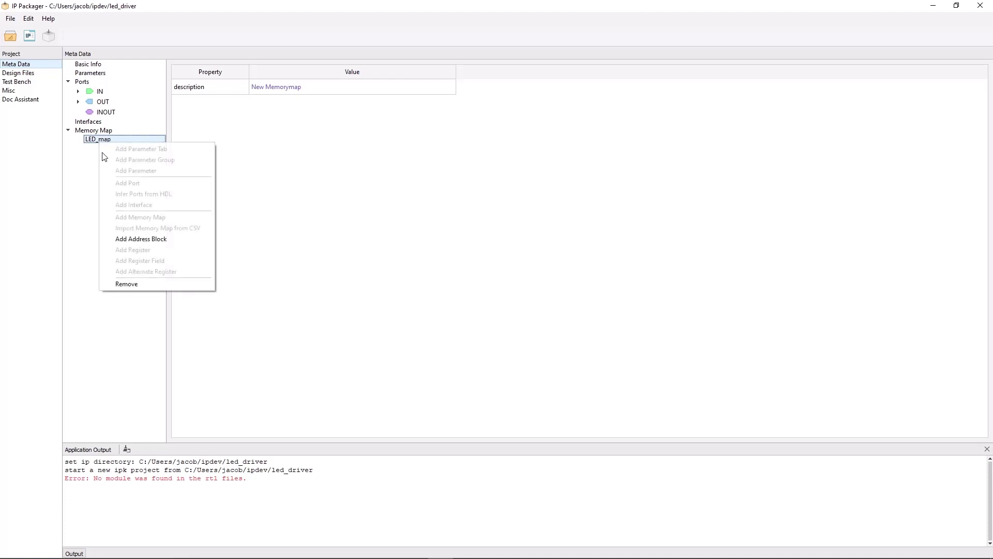
{"action": "left_click", "coordinate": [139, 238]}
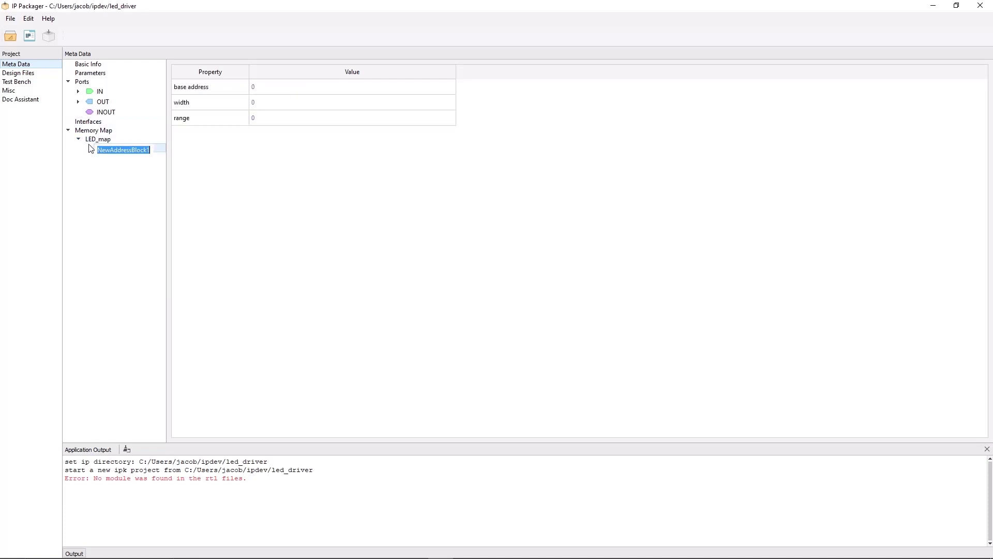
{"action": "key", "text": "Return"}
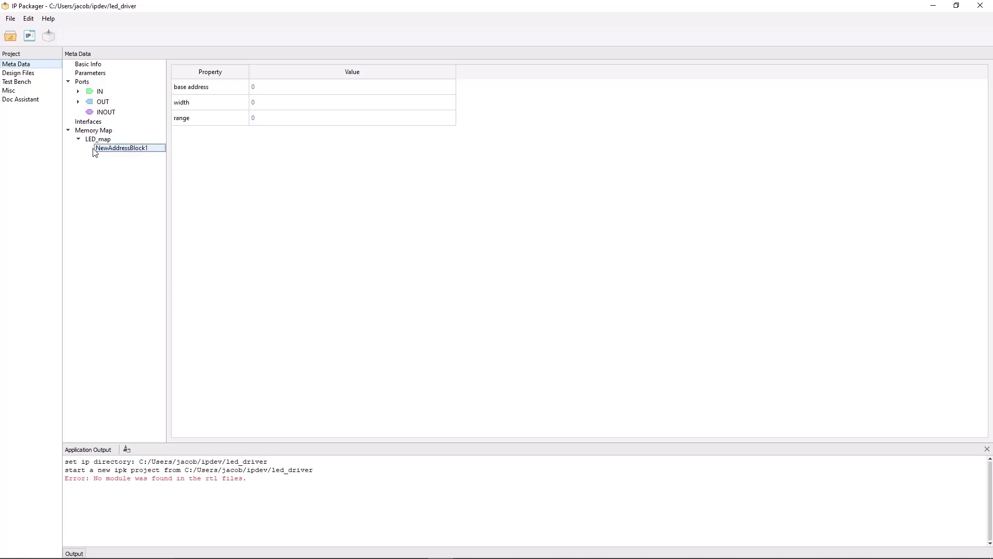
{"action": "right_click", "coordinate": [122, 149]}
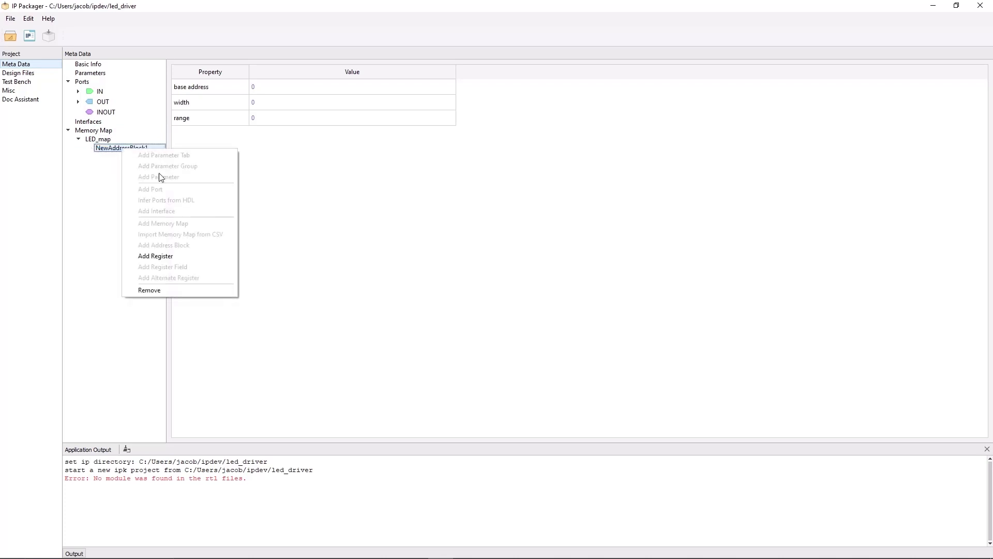
{"action": "left_click", "coordinate": [156, 257]}
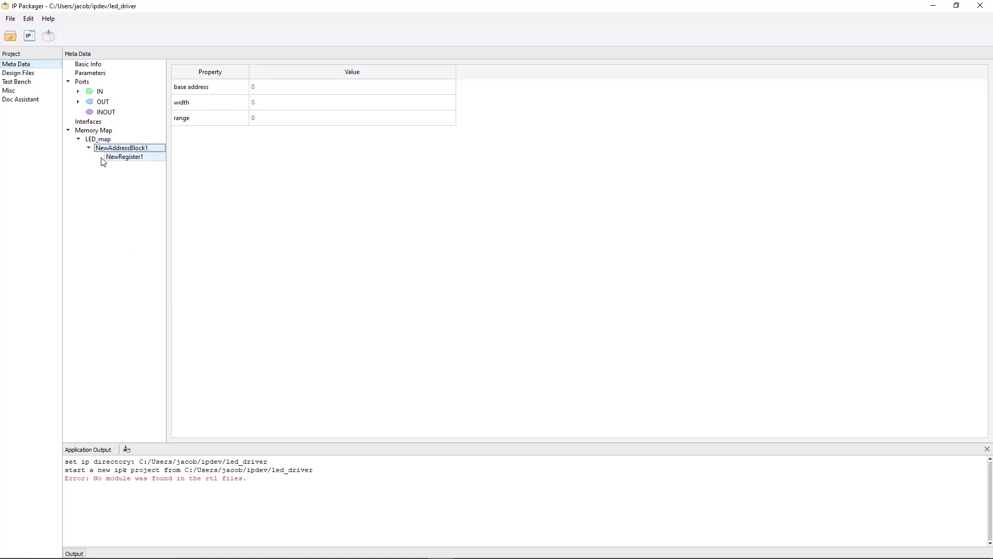
- Add register fields NewField1 and NewField2 to NewRegister1
{"action": "right_click", "coordinate": [103, 157]}
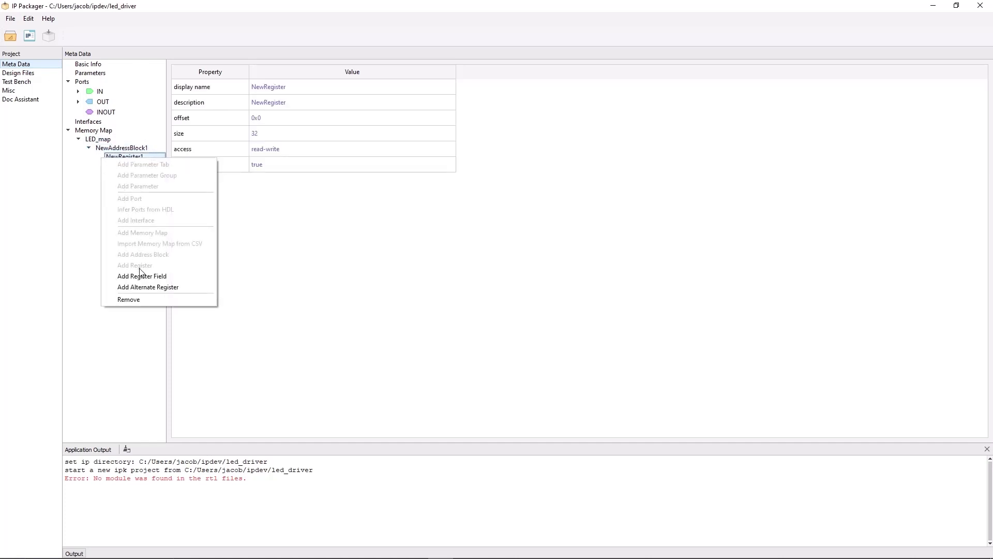
{"action": "left_click", "coordinate": [142, 276]}
{"action": "left_click", "coordinate": [117, 166]}
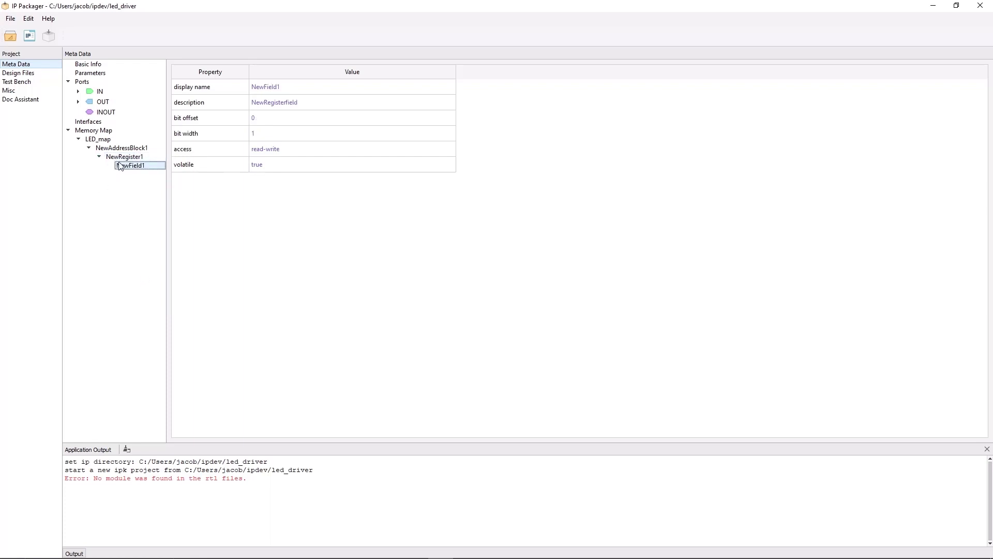
{"action": "right_click", "coordinate": [111, 158]}
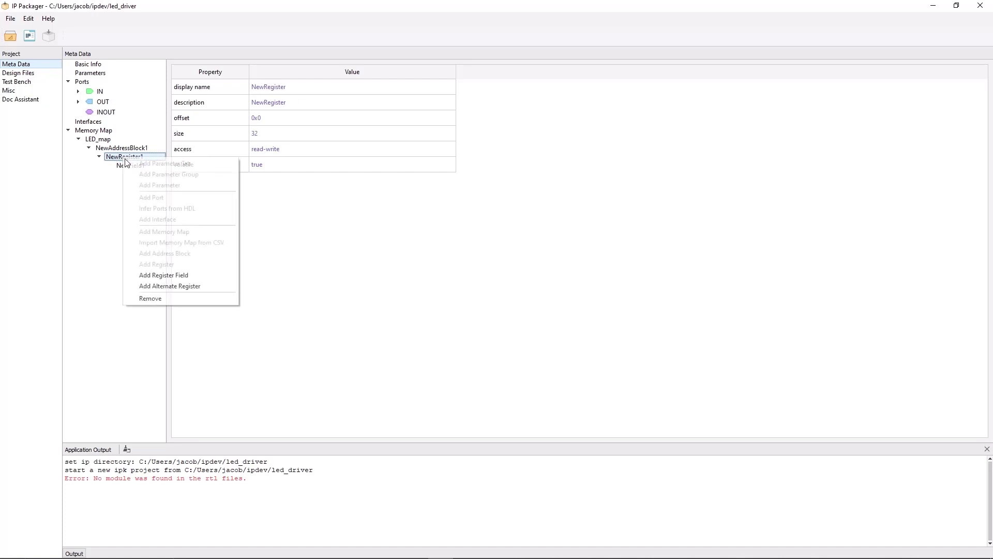
{"action": "left_click", "coordinate": [173, 281]}
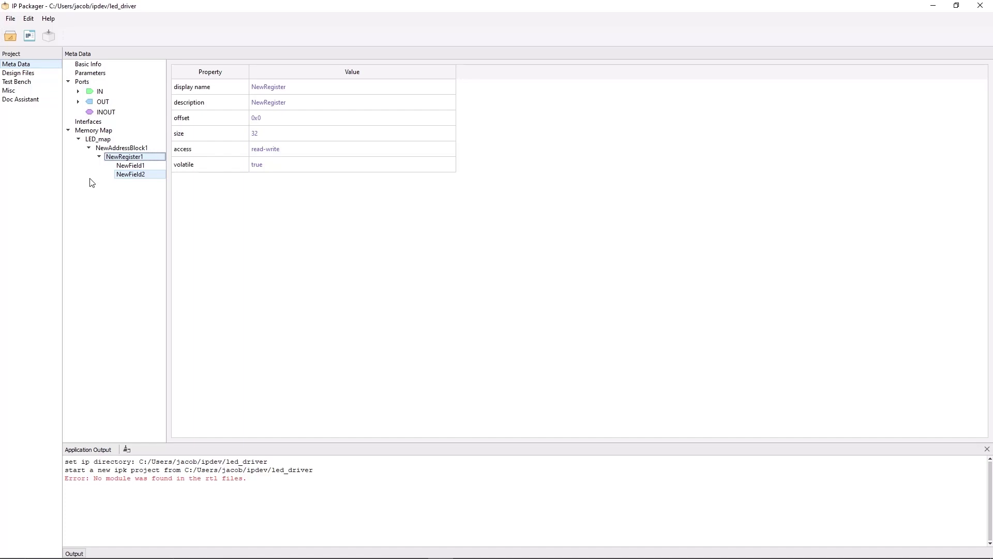
- Add a new interface and name it APB_S in both Display Name and the tree
{"action": "right_click", "coordinate": [81, 122]}
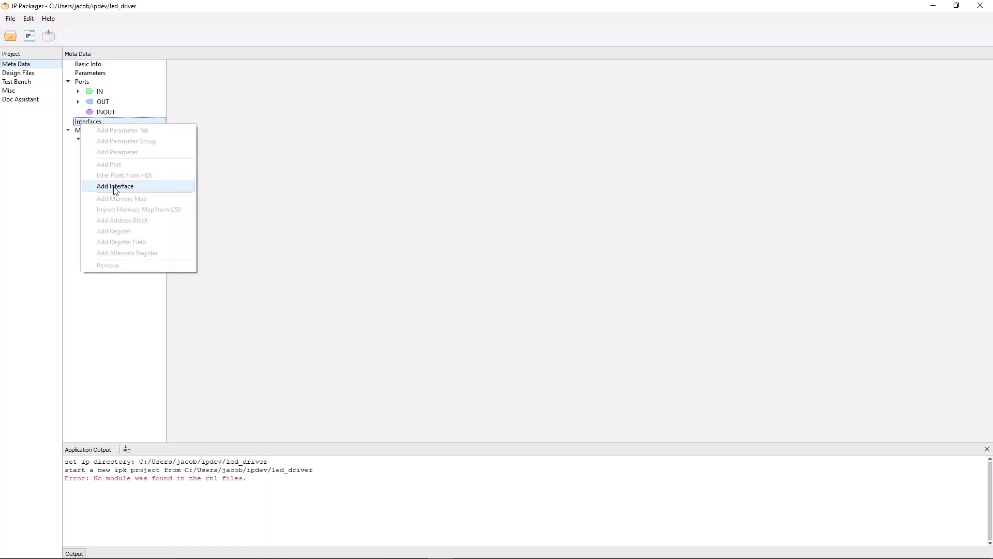
{"action": "left_click", "coordinate": [115, 187]}
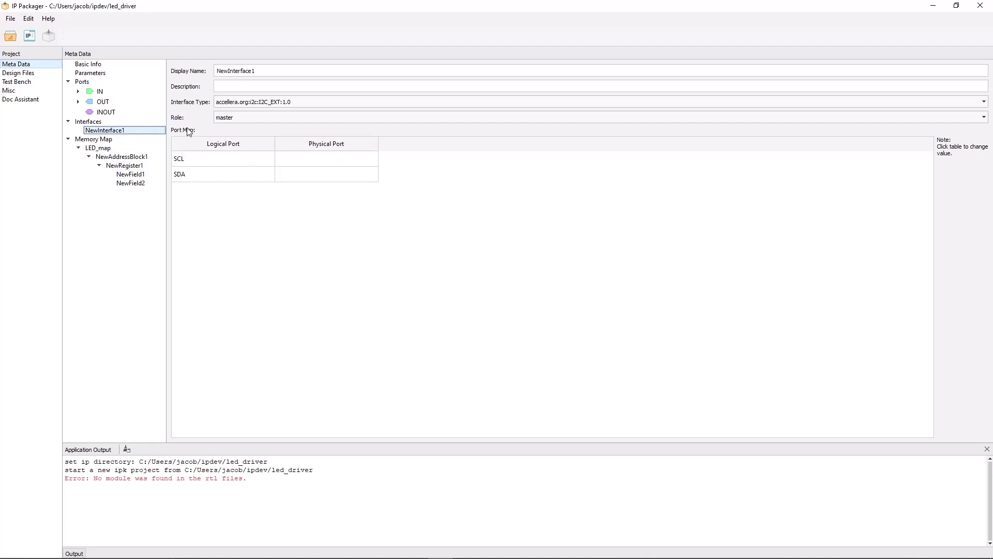
{"action": "double_click", "coordinate": [233, 68]}
{"action": "type", "text": "APB_S"}
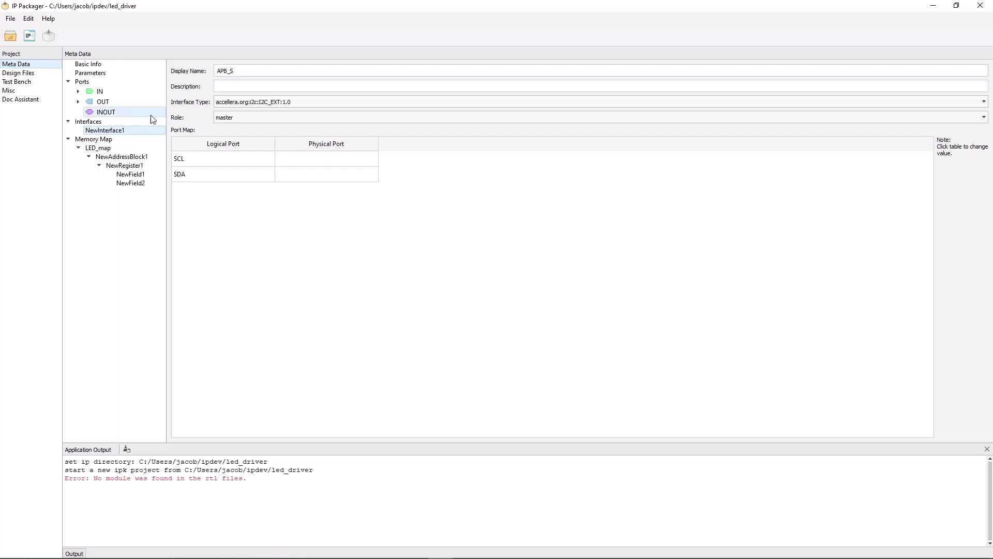
{"action": "left_click", "coordinate": [131, 132]}
{"action": "double_click", "coordinate": [131, 132]}
{"action": "type", "text": "APB"}
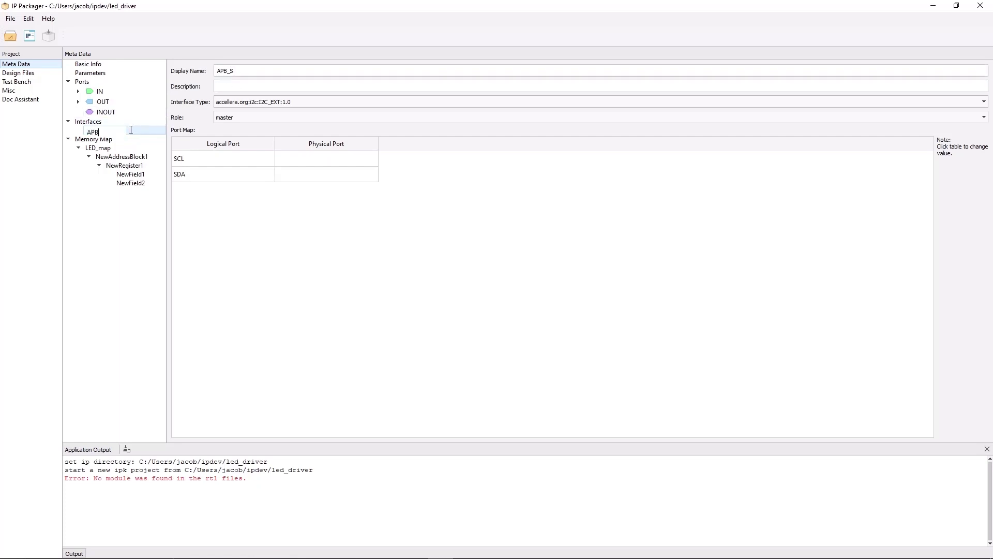
{"action": "type", "text": "_S"}
{"action": "key", "text": "Return"}
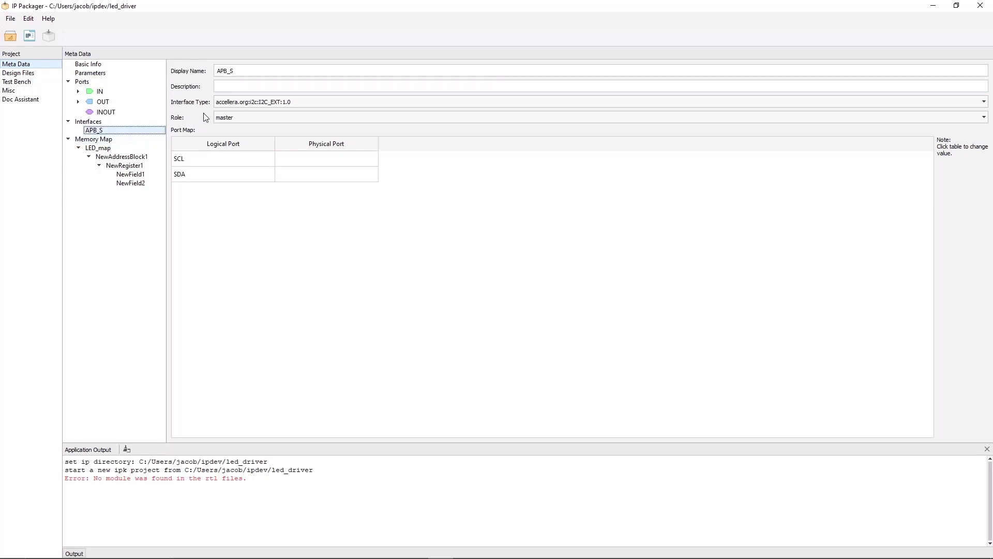
{"action": "left_click", "coordinate": [237, 104]}
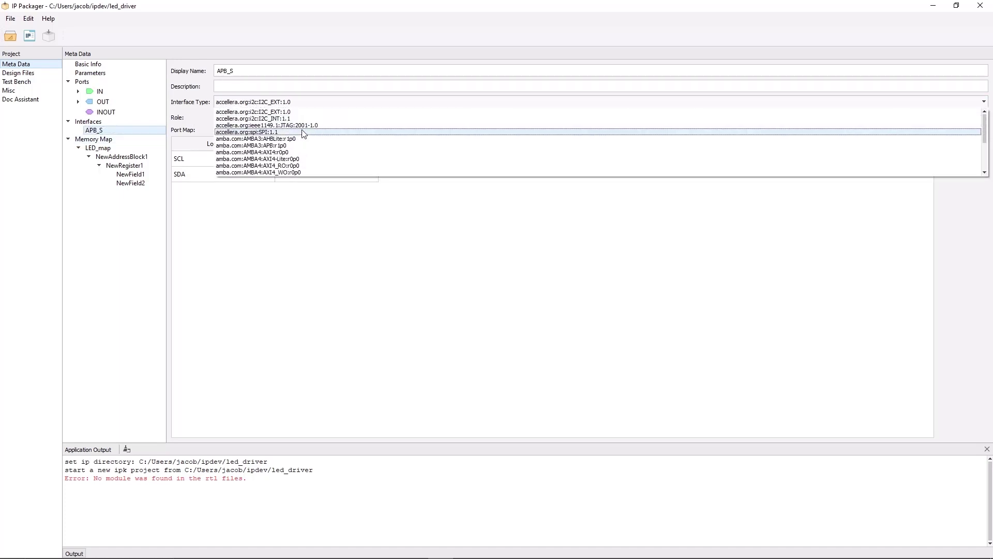
- Set APB_S's interface type to amba.com:AMBA3:APB:r1p0, accepting the port map replacement
{"action": "scroll", "coordinate": [305, 154], "scroll_direction": "down", "scroll_amount": 3}
{"action": "scroll", "coordinate": [308, 160], "scroll_direction": "up", "scroll_amount": 2}
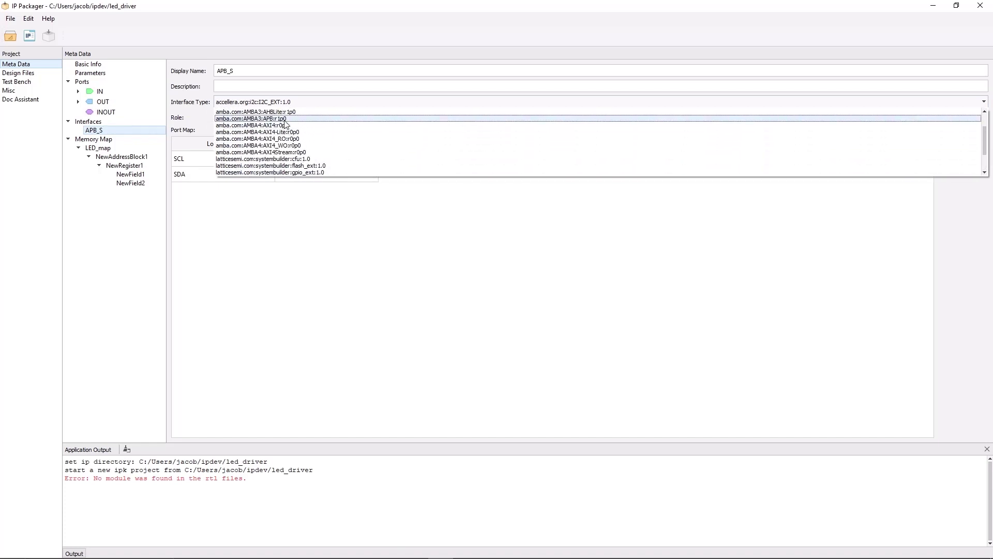
{"action": "left_click", "coordinate": [285, 119]}
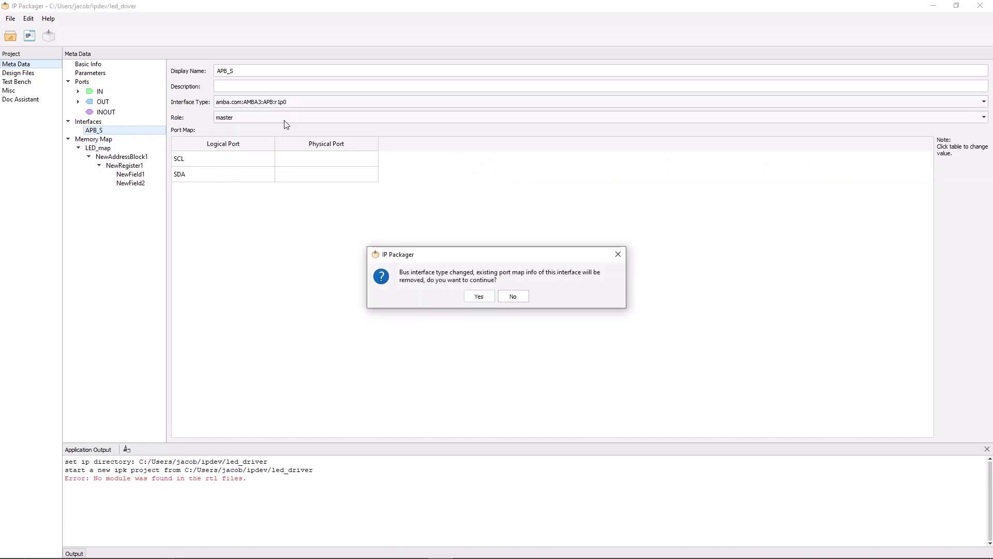
{"action": "left_click", "coordinate": [479, 295]}
- Set APB_S's role to slave and its memory map reference to LED_map
{"action": "left_click", "coordinate": [249, 119]}
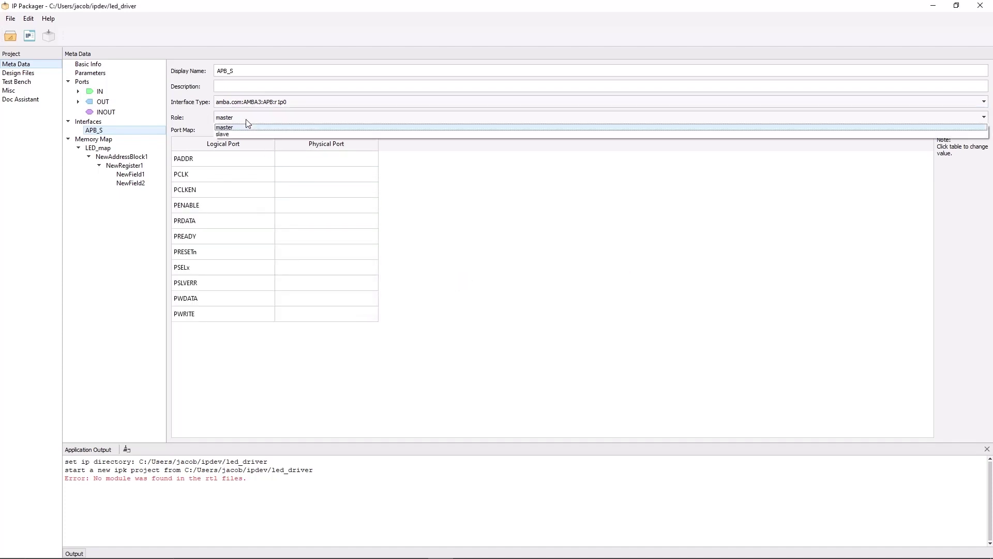
{"action": "left_click", "coordinate": [248, 133]}
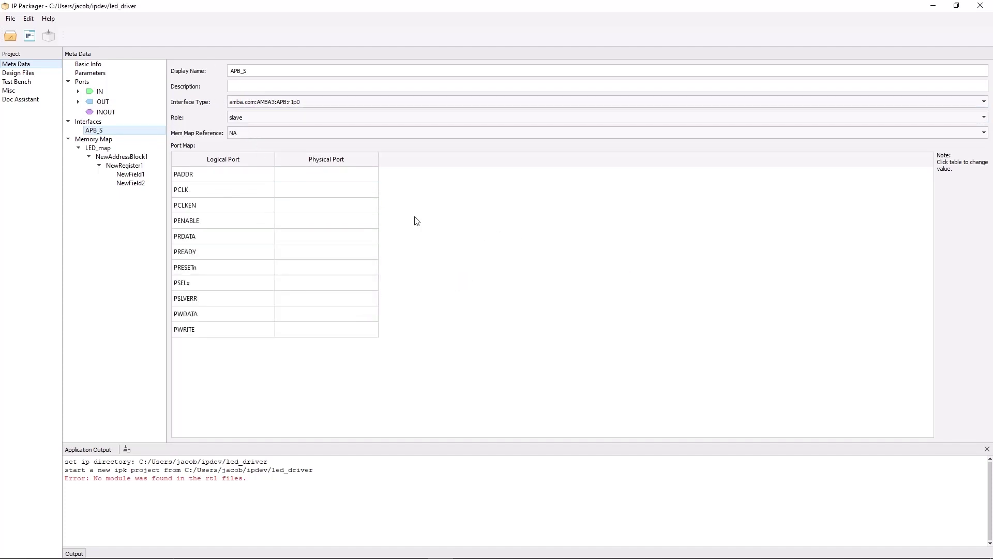
{"action": "left_click", "coordinate": [238, 135]}
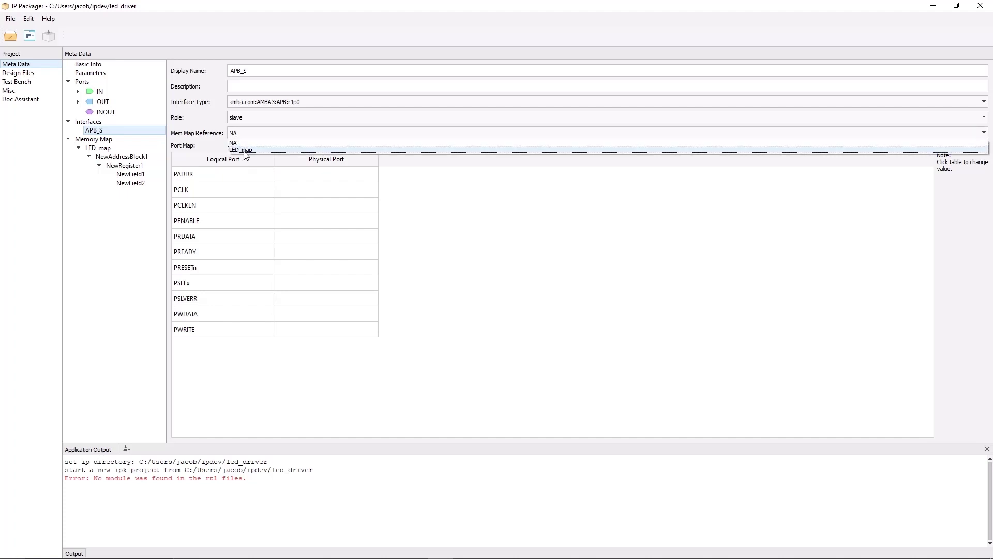
{"action": "left_click", "coordinate": [245, 150]}
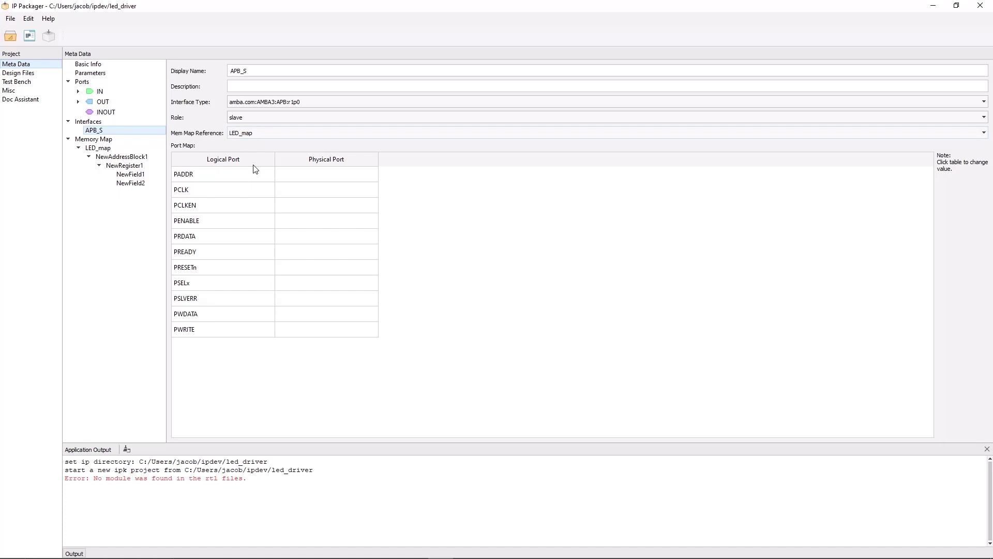
- Map PADDR, PENABLE and PRDATA to apb_paddr_i, apb_penable_i and apb_prdata_o
{"action": "left_click", "coordinate": [304, 179]}
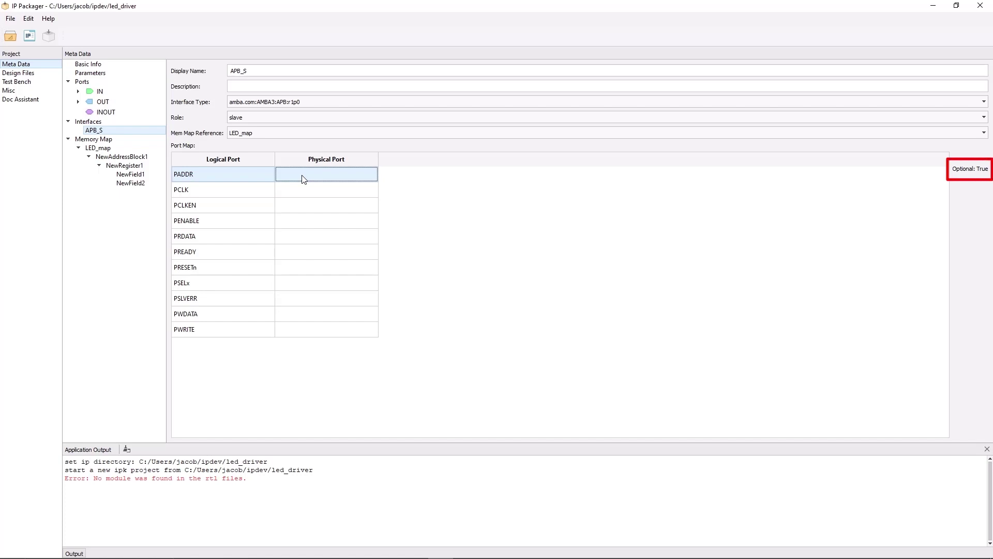
{"action": "left_click", "coordinate": [304, 179]}
{"action": "scroll", "coordinate": [315, 227], "scroll_direction": "down", "scroll_amount": 2}
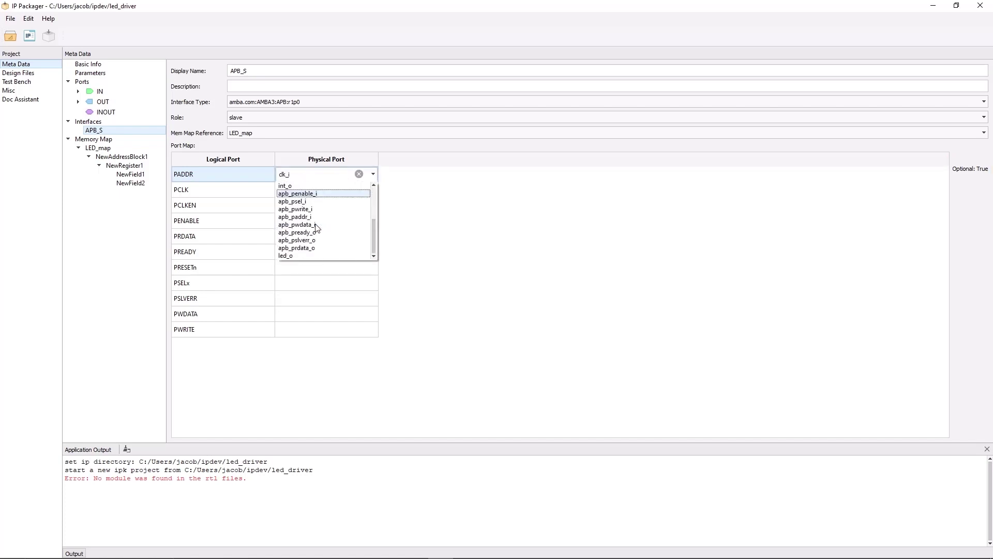
{"action": "left_click", "coordinate": [309, 217]}
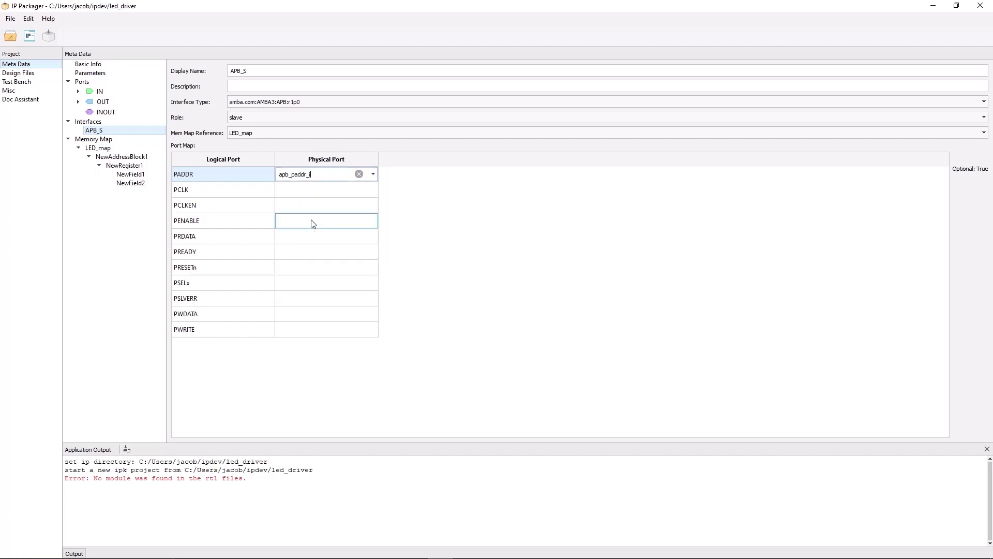
{"action": "left_click", "coordinate": [308, 219]}
{"action": "scroll", "coordinate": [318, 248], "scroll_direction": "down", "scroll_amount": 2}
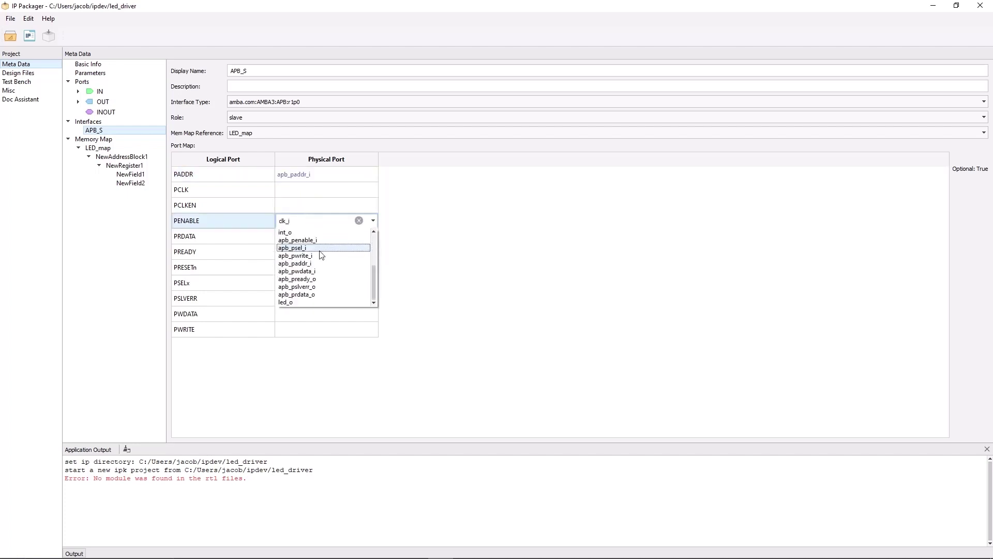
{"action": "left_click", "coordinate": [313, 241]}
{"action": "left_click", "coordinate": [310, 236]}
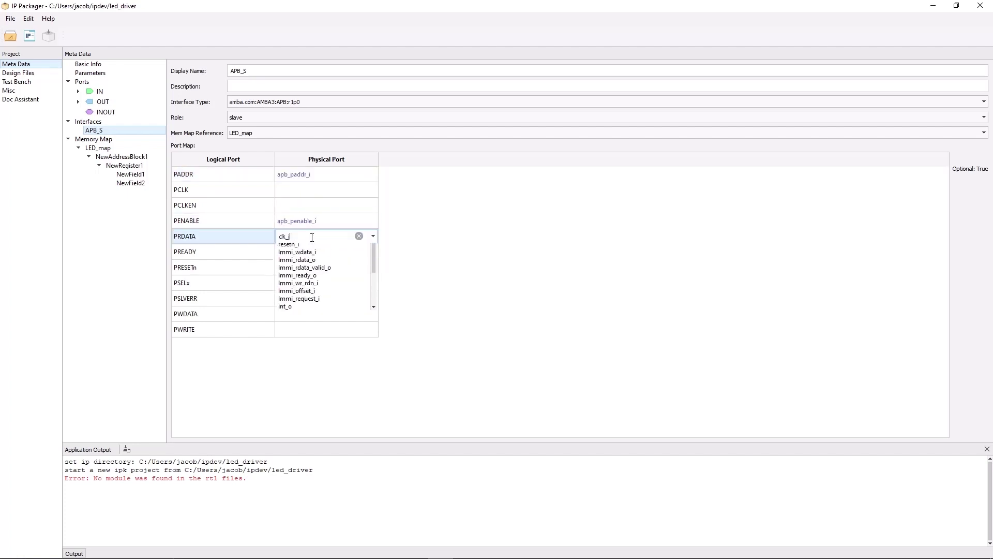
{"action": "scroll", "coordinate": [321, 274], "scroll_direction": "down", "scroll_amount": 2}
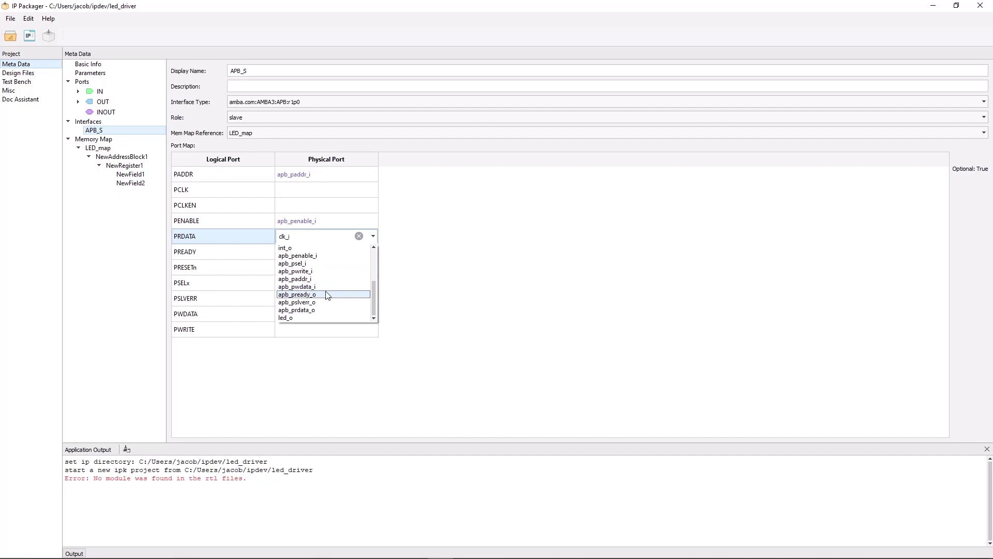
{"action": "left_click", "coordinate": [322, 310]}
- Map PREADY, PSELx and PSLVERR to apb_pready_o, apb_psel_i and apb_pslverr_o
{"action": "left_click", "coordinate": [312, 251]}
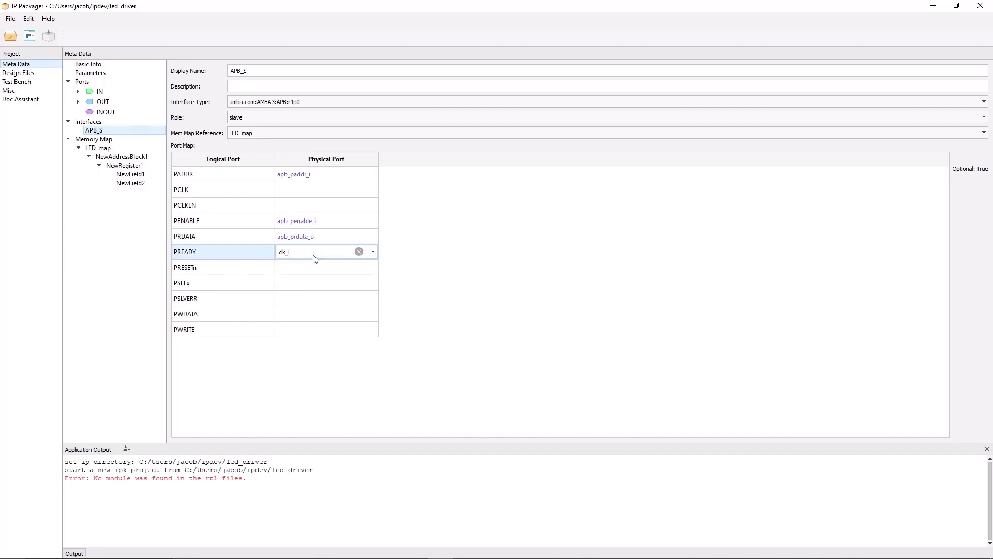
{"action": "scroll", "coordinate": [323, 274], "scroll_direction": "down", "scroll_amount": 2}
{"action": "left_click", "coordinate": [313, 310]}
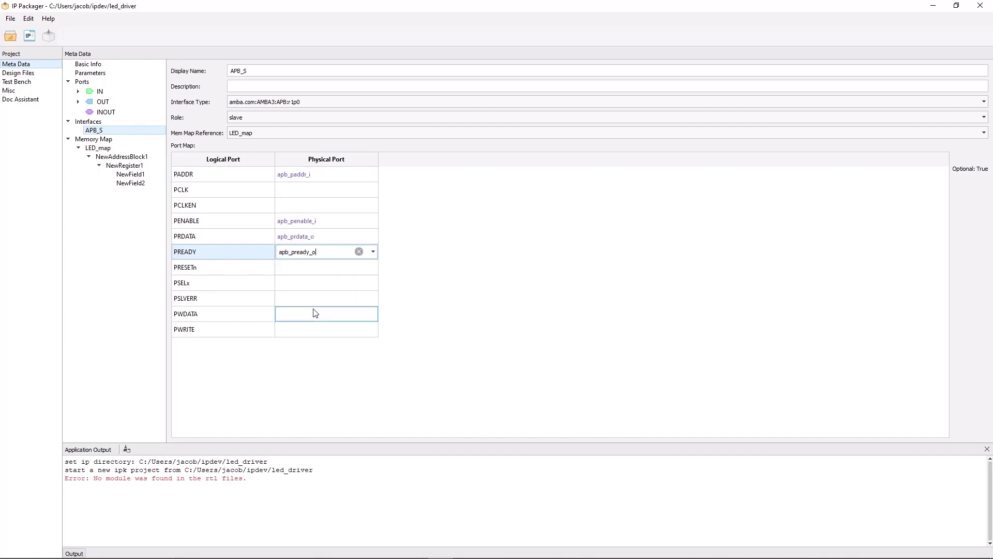
{"action": "left_click", "coordinate": [343, 282]}
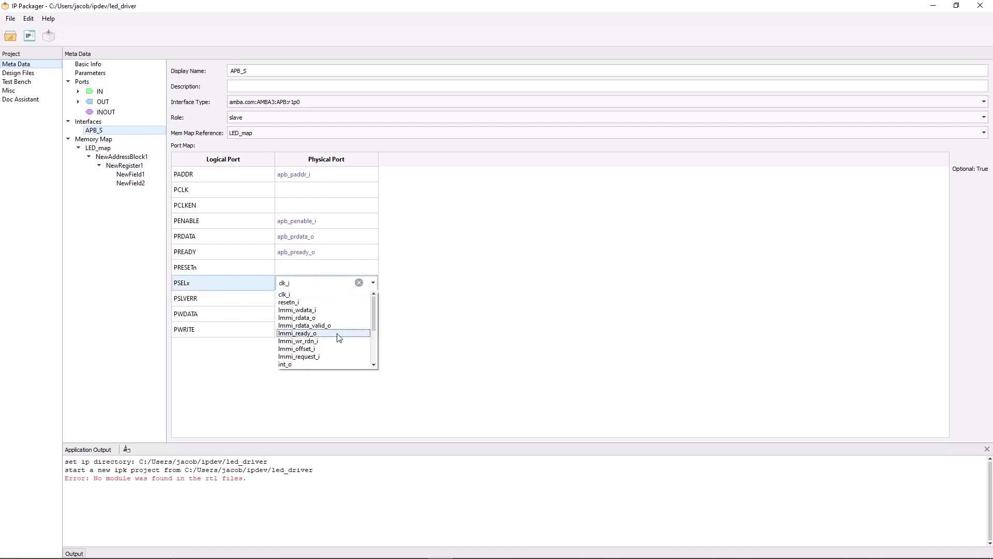
{"action": "scroll", "coordinate": [334, 336], "scroll_direction": "down", "scroll_amount": 2}
{"action": "left_click", "coordinate": [333, 341]}
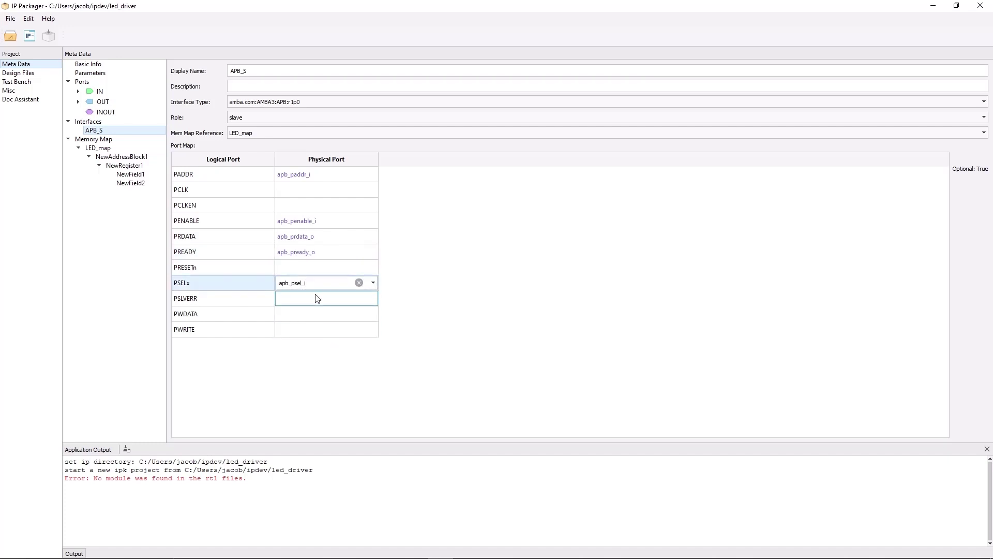
{"action": "left_click", "coordinate": [315, 297]}
{"action": "scroll", "coordinate": [319, 337], "scroll_direction": "down", "scroll_amount": 2}
{"action": "left_click", "coordinate": [308, 364]}
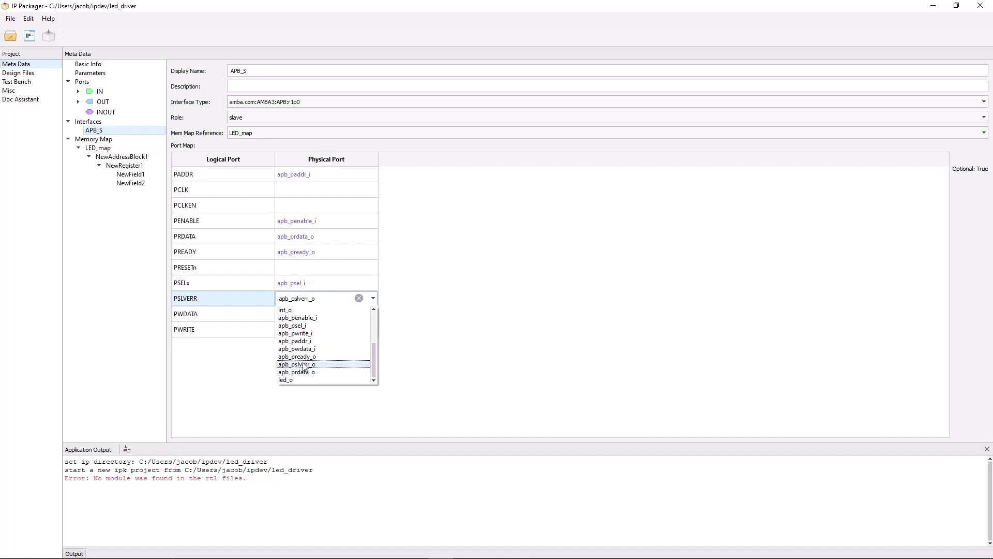
- Map PWDATA to apb_pwdata_i and generate the IP preview
{"action": "left_click", "coordinate": [306, 315]}
{"action": "left_click", "coordinate": [306, 317]}
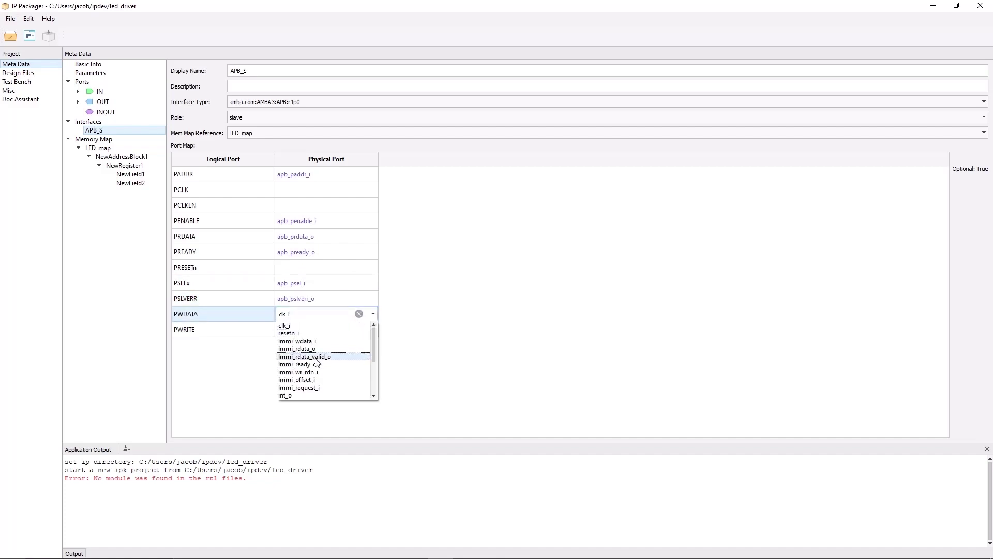
{"action": "scroll", "coordinate": [318, 352], "scroll_direction": "down", "scroll_amount": 2}
{"action": "left_click", "coordinate": [323, 365]}
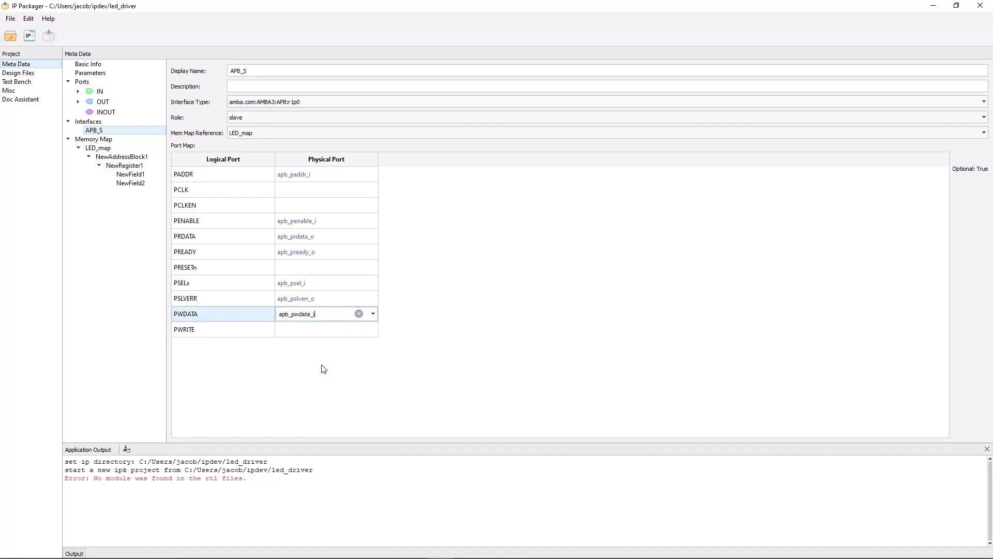
{"action": "left_click", "coordinate": [309, 334]}
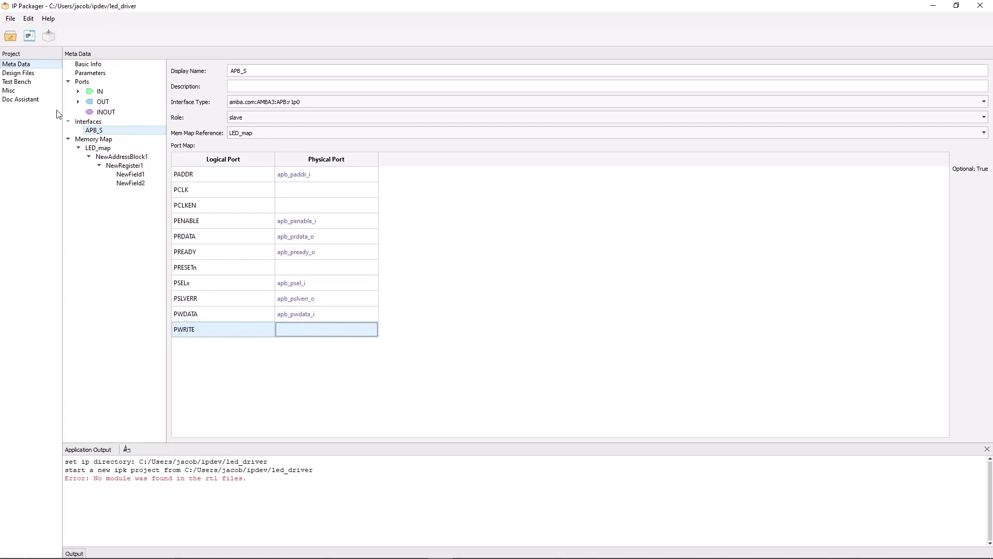
{"action": "left_click", "coordinate": [30, 37]}
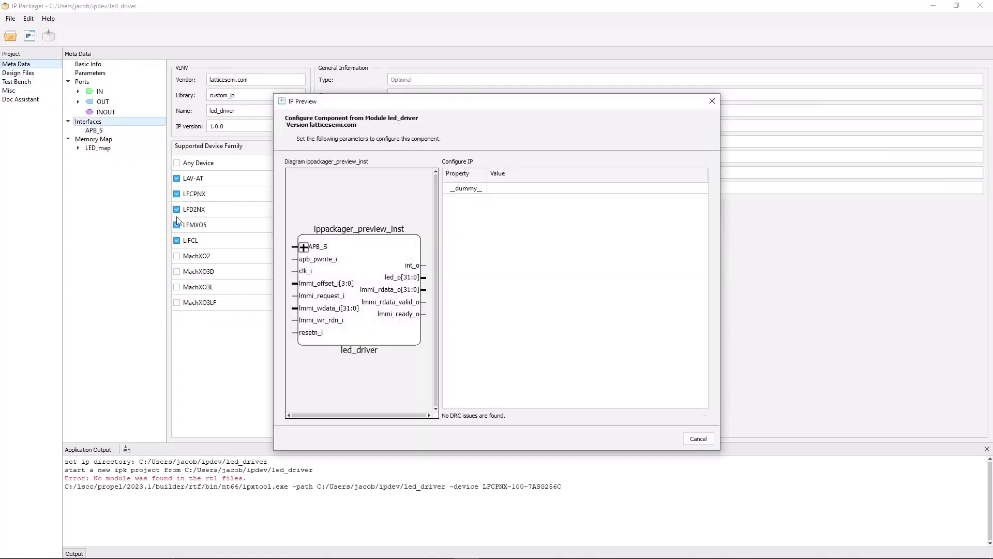
- Expand and collapse APB_S in the IP preview to inspect its bundled ports
{"action": "left_click", "coordinate": [304, 247]}
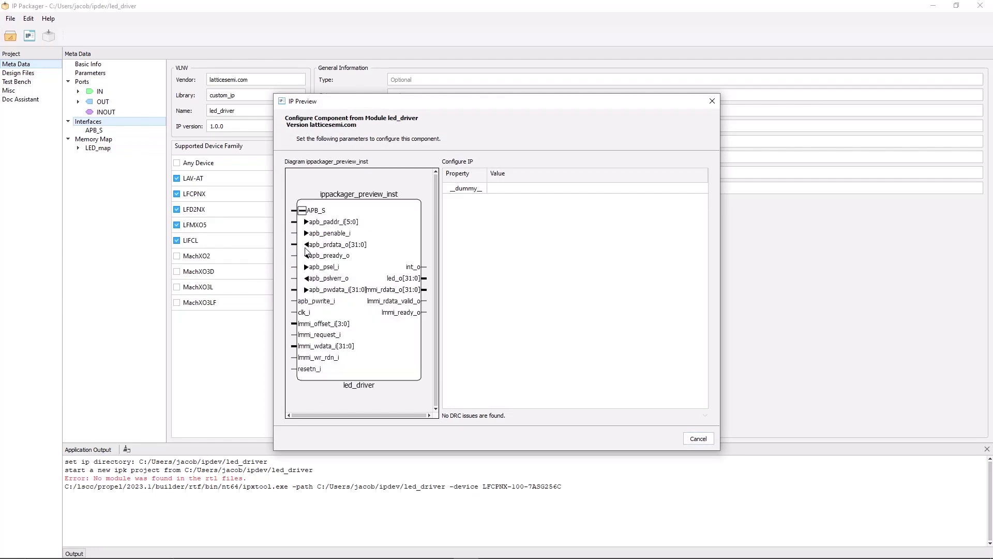
{"action": "left_click", "coordinate": [303, 210]}
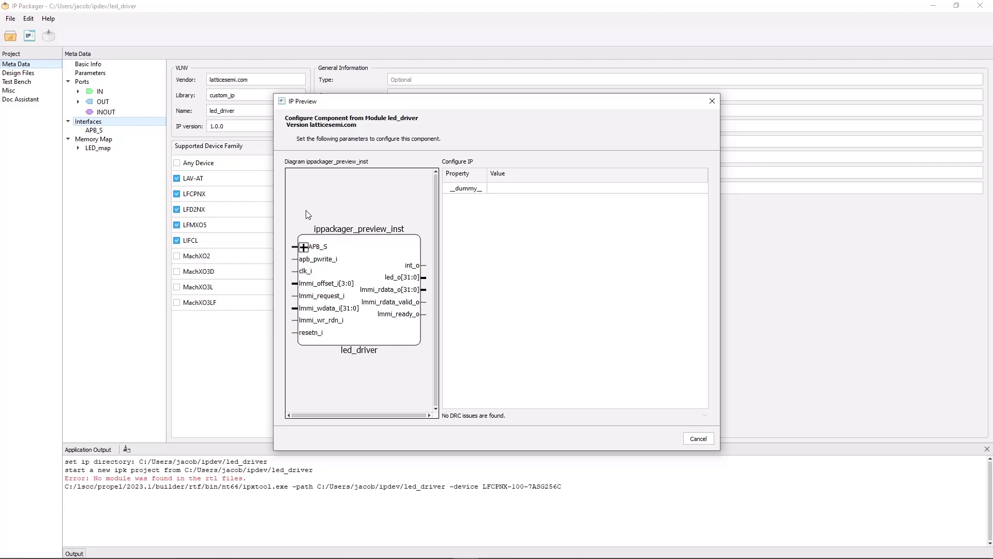
- Map PWRITE to apb_pwrite_i and re-run the IP preview to confirm it
{"action": "key", "text": "Escape"}
{"action": "left_click", "coordinate": [99, 130]}
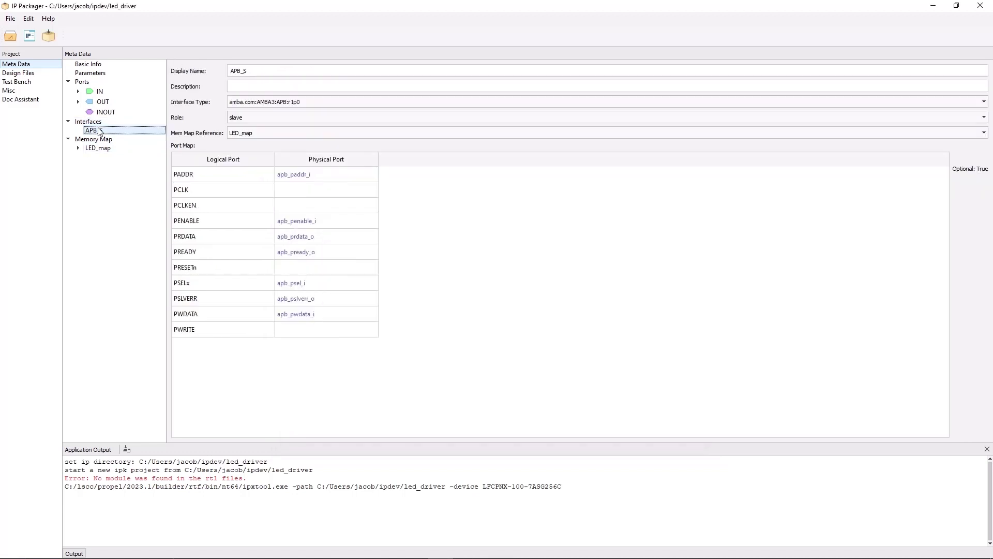
{"action": "double_click", "coordinate": [300, 333]}
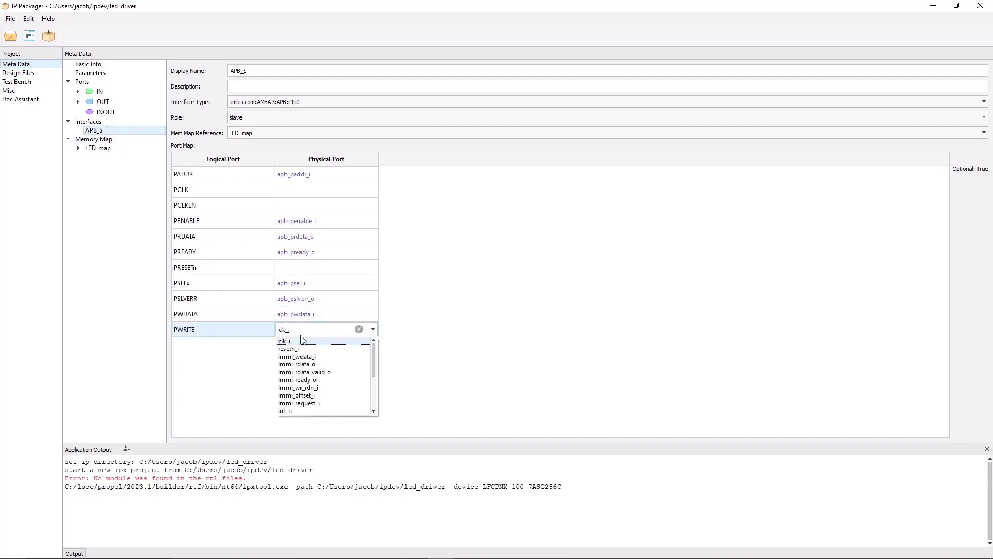
{"action": "scroll", "coordinate": [342, 393], "scroll_direction": "down", "scroll_amount": 2}
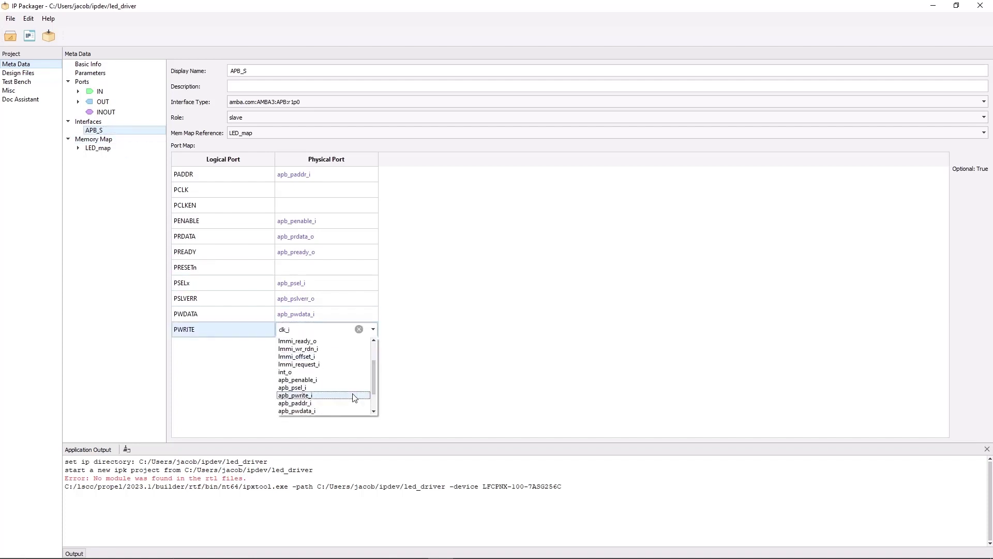
{"action": "left_click", "coordinate": [317, 396]}
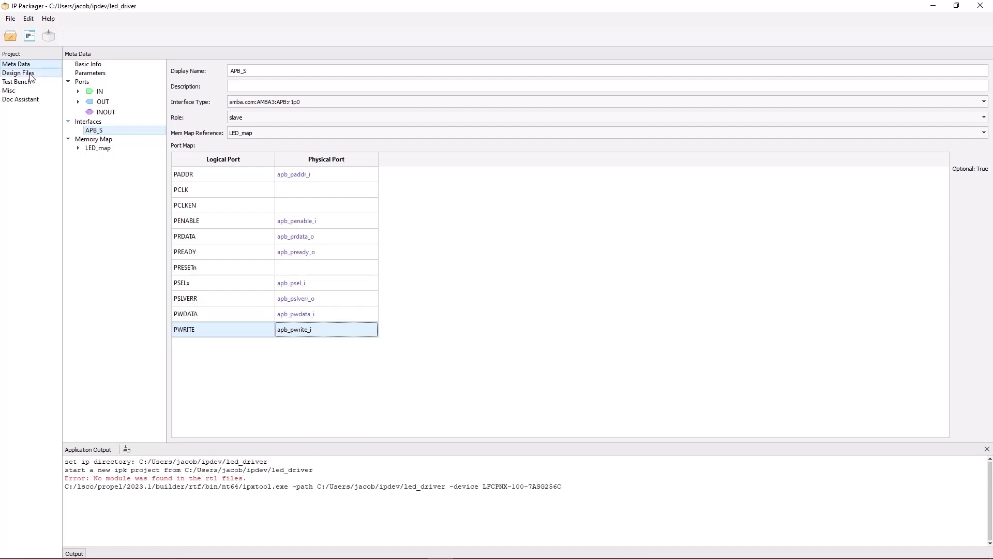
{"action": "left_click", "coordinate": [29, 39]}
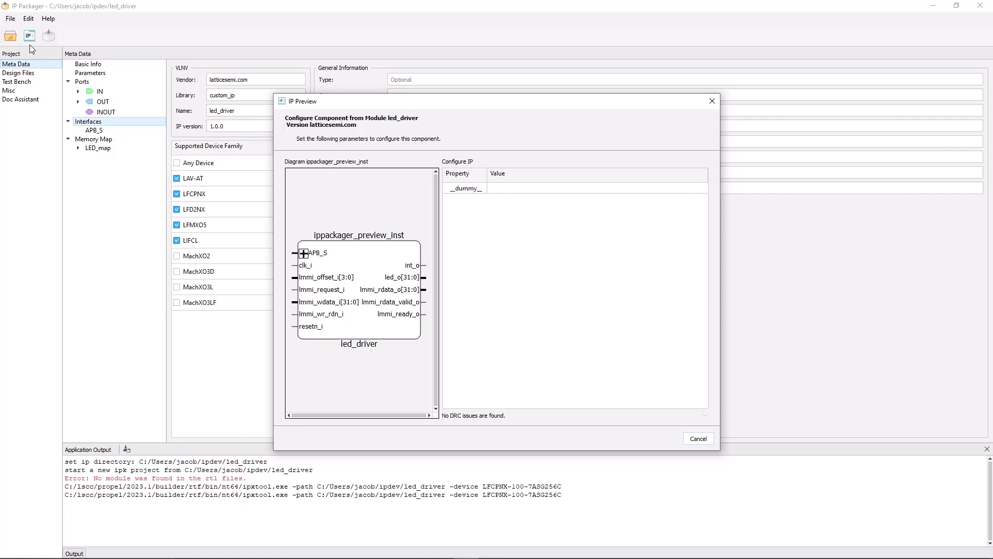
{"action": "key", "text": "Escape"}
- Add a second interface named IRQ0 with display name 'Interrupt 0'
{"action": "right_click", "coordinate": [84, 122]}
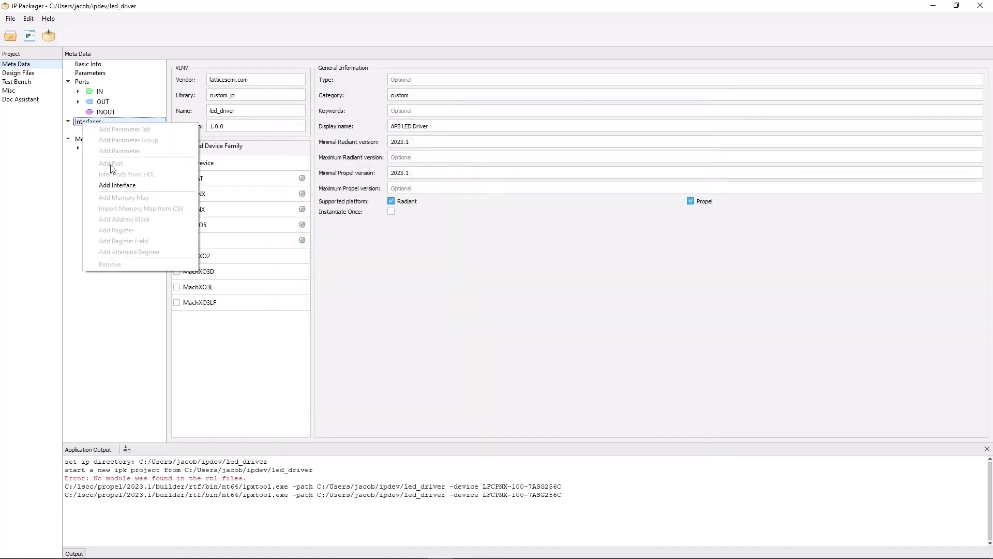
{"action": "left_click", "coordinate": [118, 186]}
{"action": "right_click", "coordinate": [108, 123]}
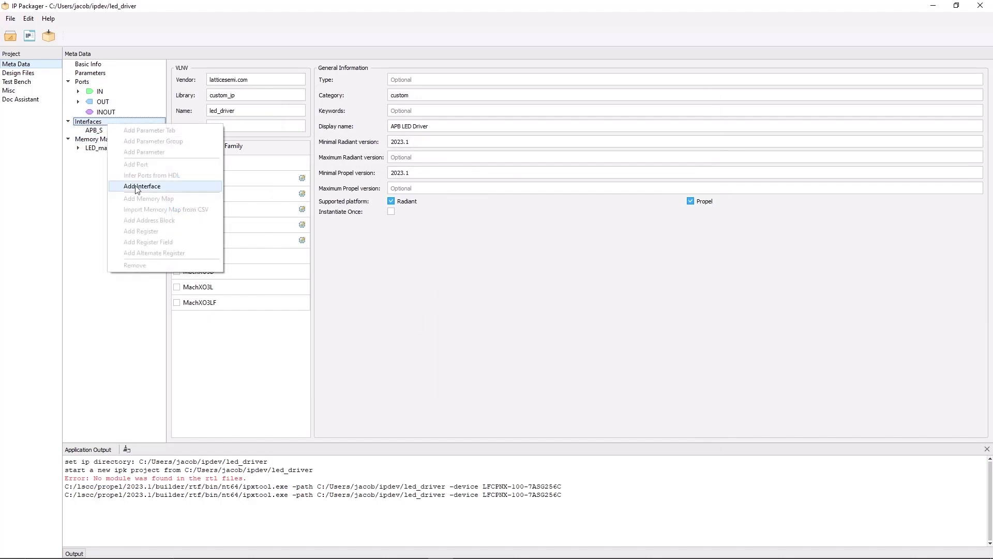
{"action": "left_click", "coordinate": [138, 186]}
{"action": "double_click", "coordinate": [114, 141]}
{"action": "type", "text": "IRQ0"}
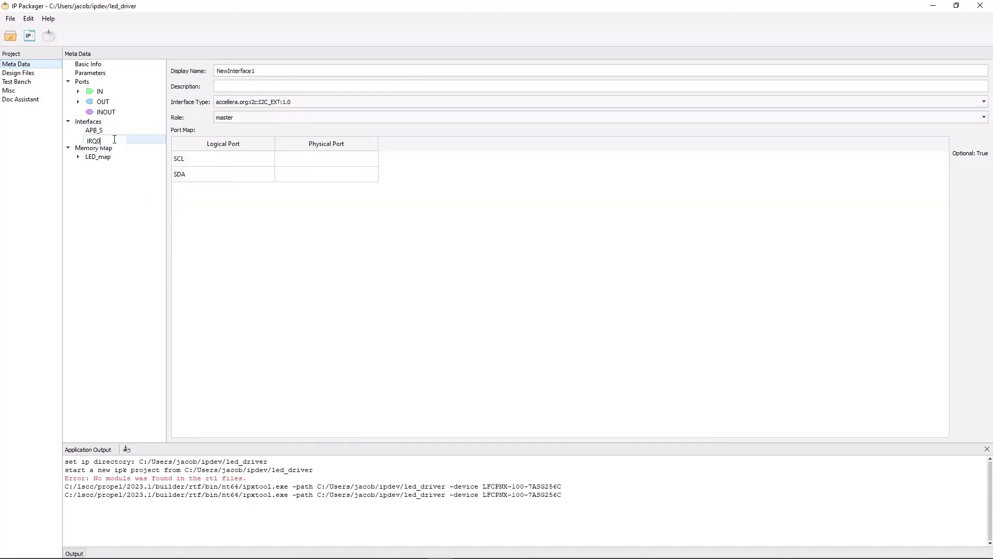
{"action": "key", "text": "Return"}
{"action": "left_click", "coordinate": [327, 69]}
{"action": "key", "text": "ctrl+a"}
{"action": "type", "text": "Interrupt 0"}
- Make IRQ0 the spiritconsortium interrupt type, map IRQ to int_o, and preview the IP
{"action": "left_click", "coordinate": [293, 101]}
{"action": "scroll", "coordinate": [303, 155], "scroll_direction": "down", "scroll_amount": 3}
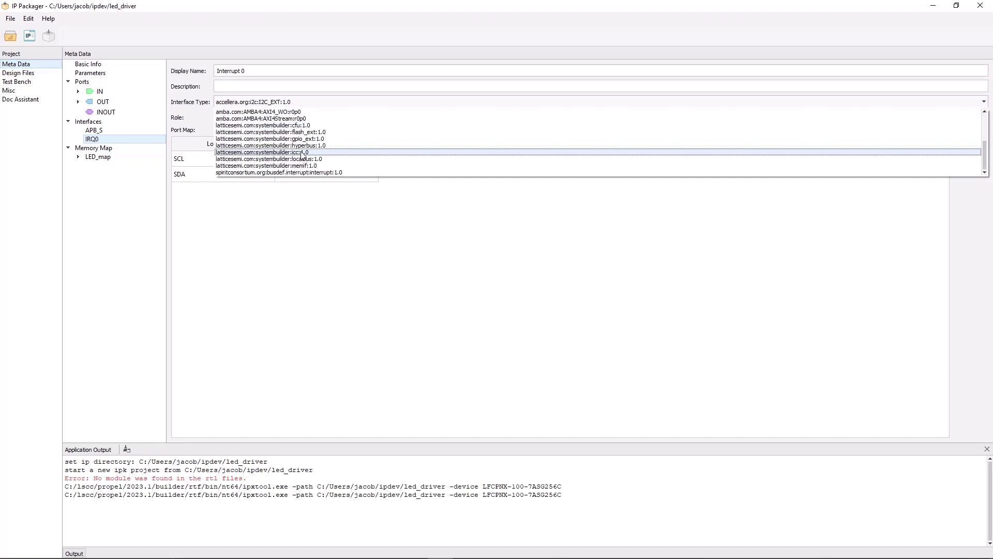
{"action": "left_click", "coordinate": [321, 173]}
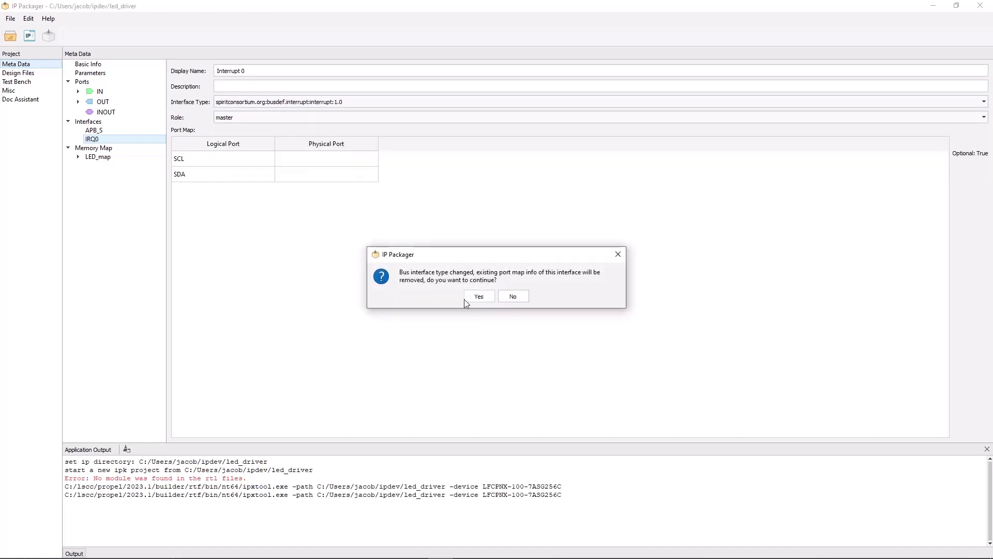
{"action": "left_click", "coordinate": [473, 298]}
{"action": "double_click", "coordinate": [290, 160]}
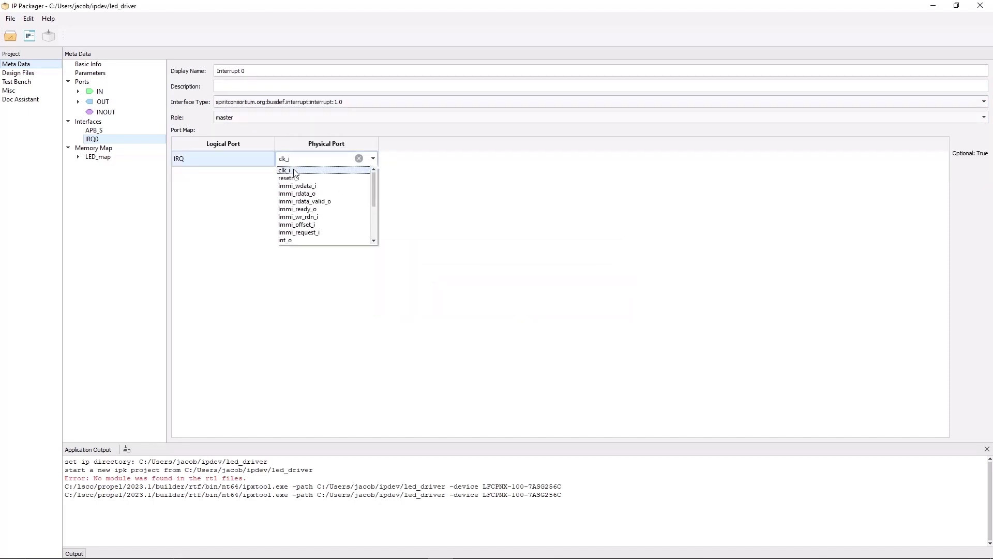
{"action": "left_click", "coordinate": [305, 241]}
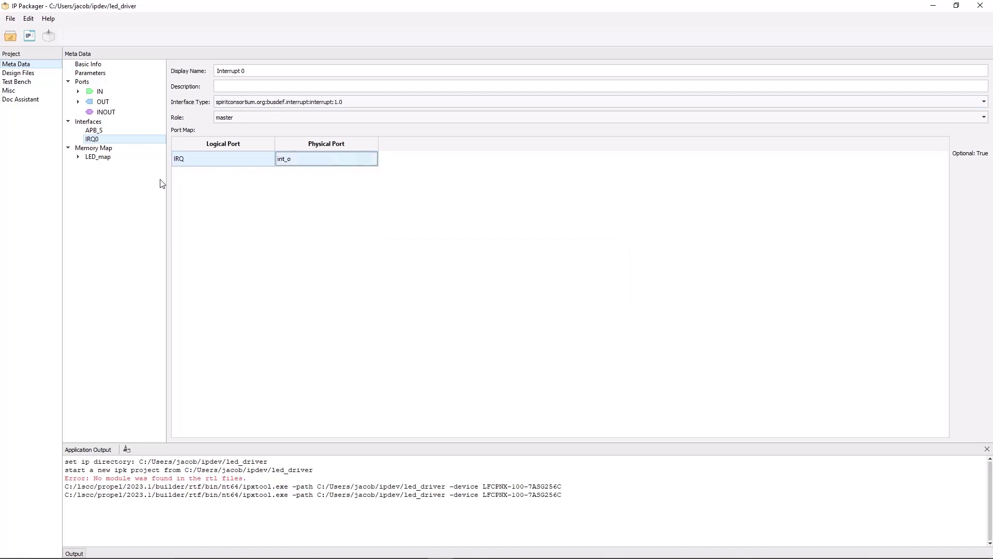
{"action": "left_click", "coordinate": [30, 36]}
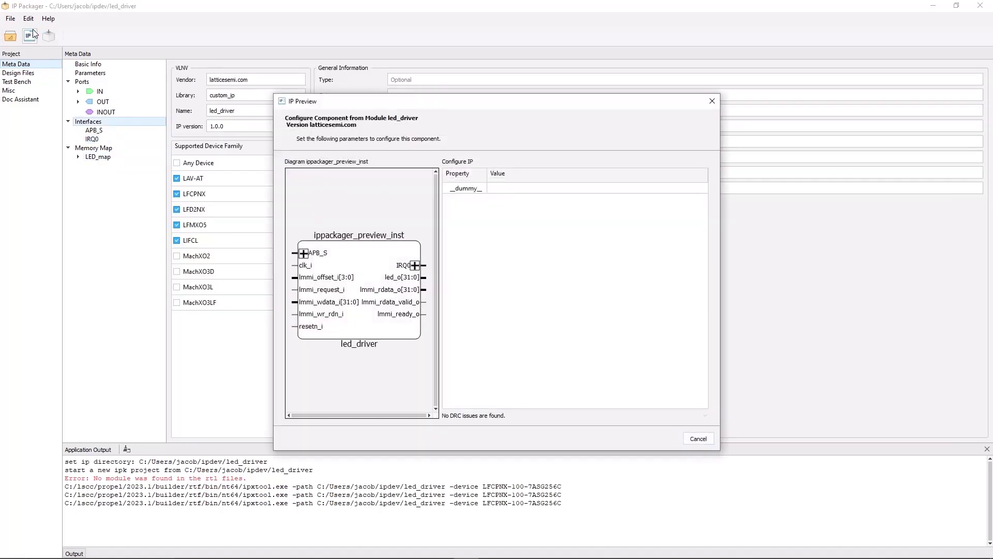
- Highlight the IRQ0 port of led_driver in the IP preview, then close the preview
{"action": "left_click", "coordinate": [105, 139]}
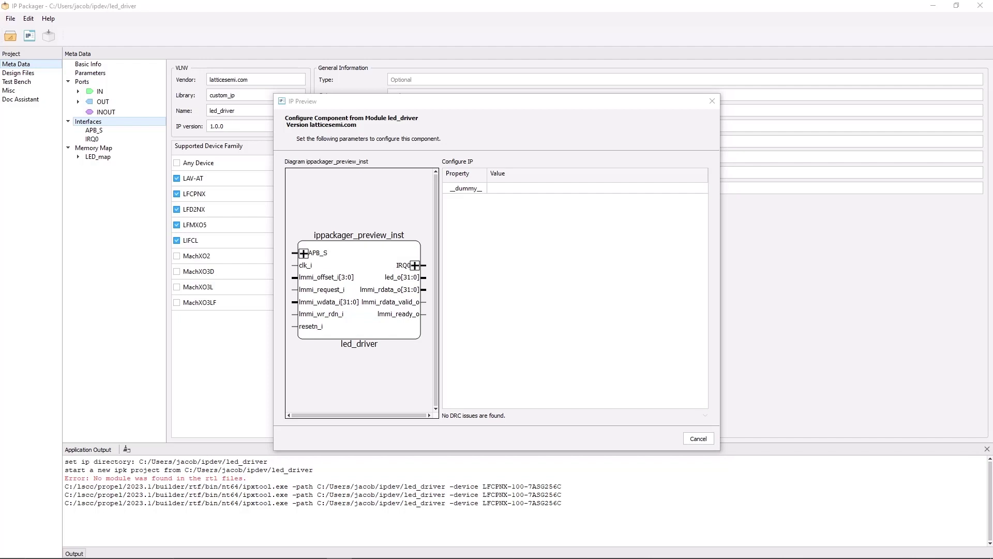
{"action": "left_click", "coordinate": [690, 442]}
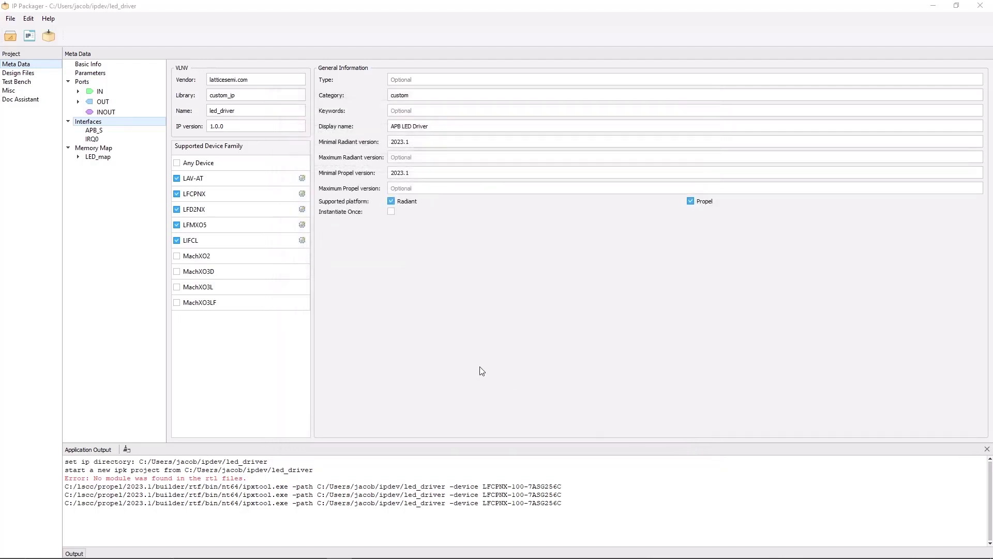
- Add Tab1 under Parameters, Group1 inside Tab1, and a new parameter NewParam1 in Group1
{"action": "right_click", "coordinate": [127, 78]}
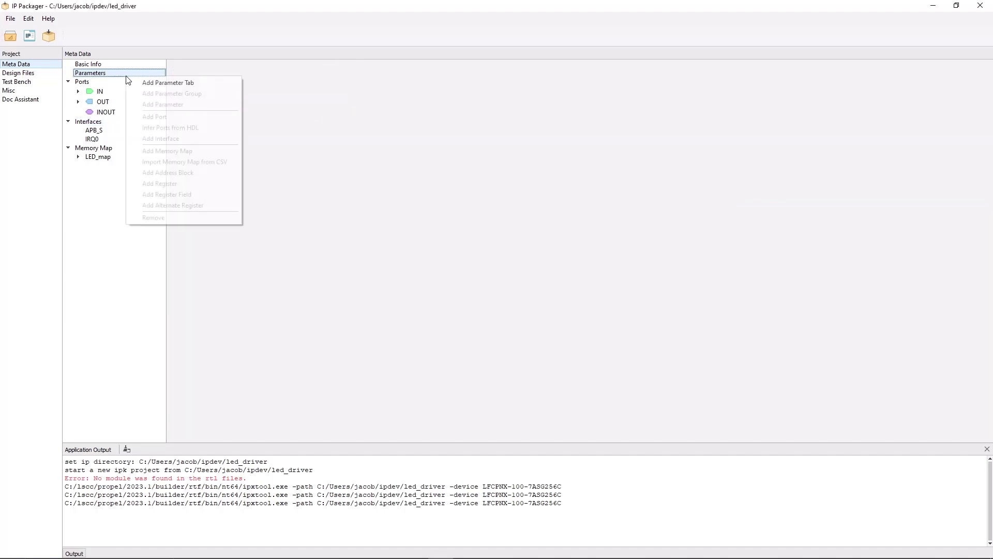
{"action": "left_click", "coordinate": [150, 83]}
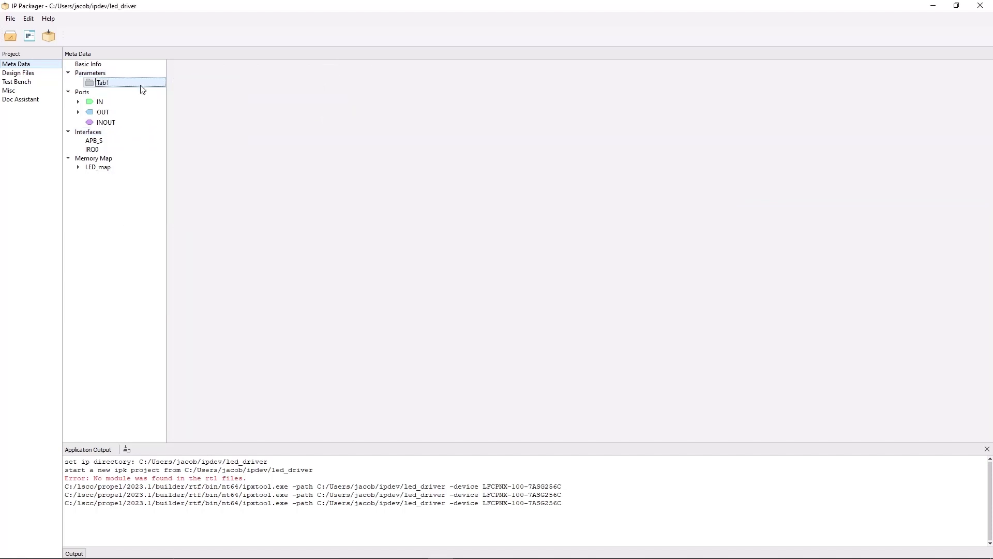
{"action": "right_click", "coordinate": [143, 90]}
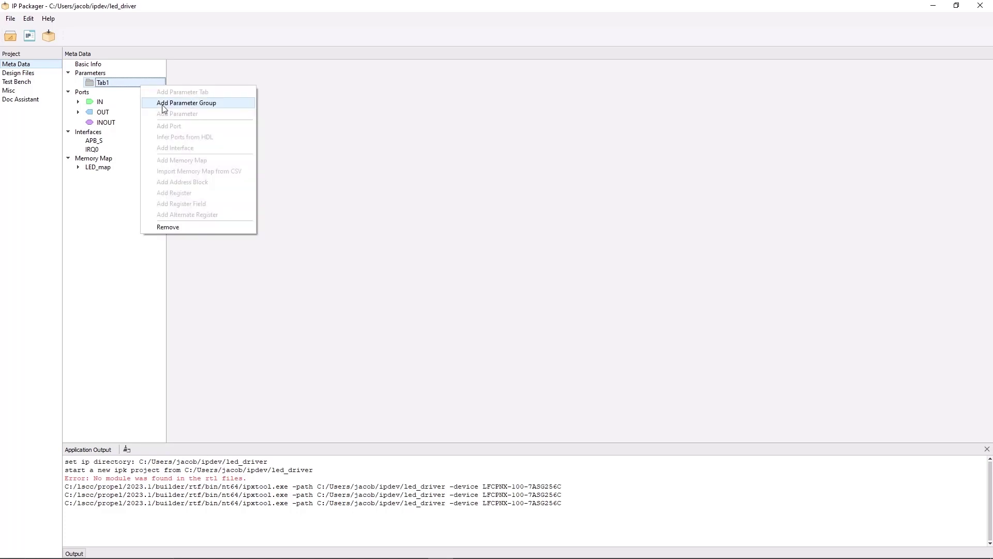
{"action": "left_click", "coordinate": [165, 103]}
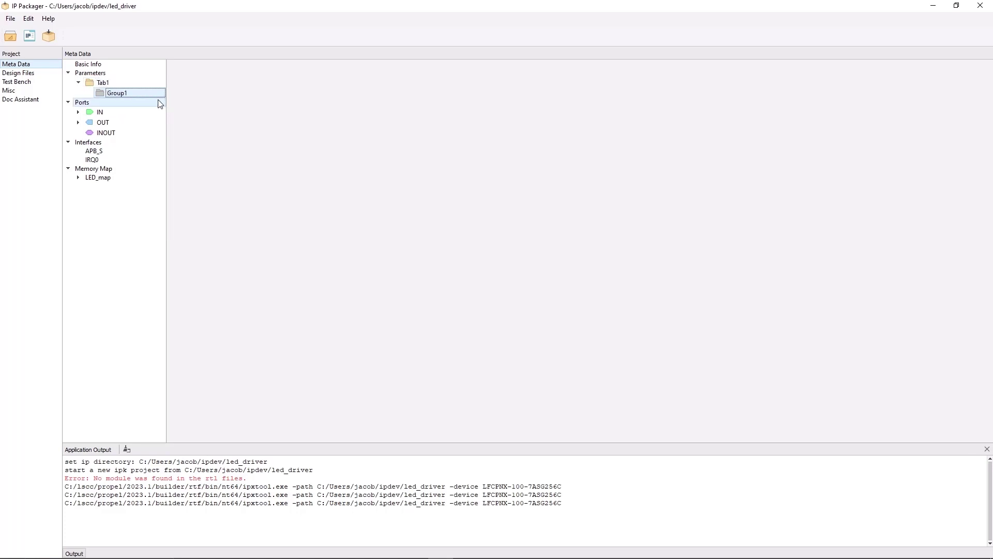
{"action": "right_click", "coordinate": [157, 94]}
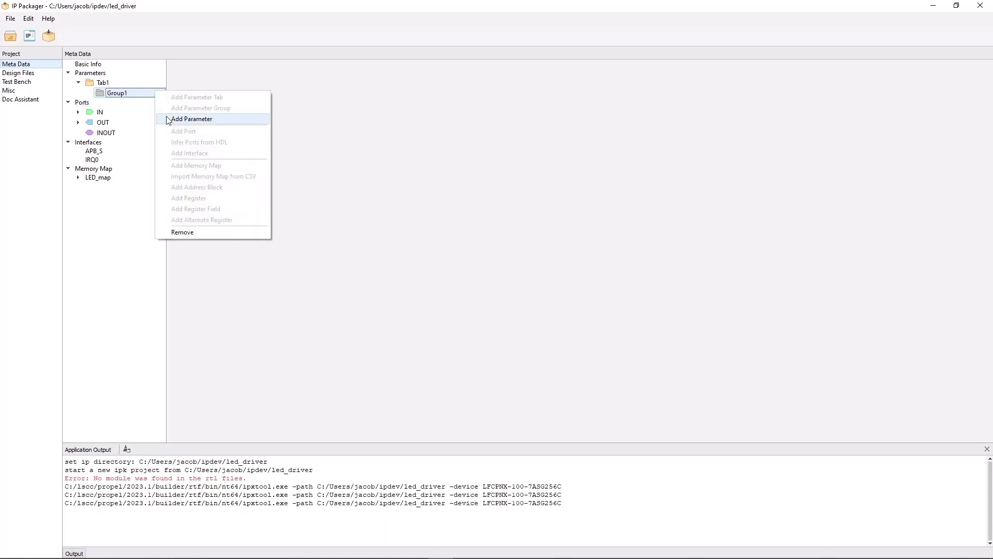
{"action": "left_click", "coordinate": [171, 120]}
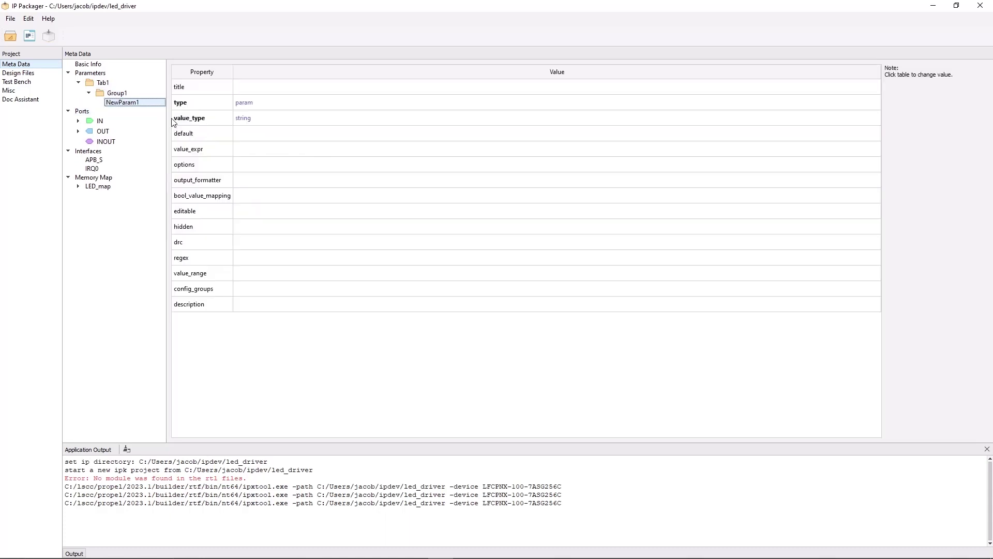
- Rename NewParam1 to FAMILY and give it the title Device Family
{"action": "double_click", "coordinate": [141, 103]}
{"action": "type", "text": "FAMILY"}
{"action": "key", "text": "Return"}
{"action": "left_click", "coordinate": [237, 91]}
{"action": "left_click", "coordinate": [249, 87]}
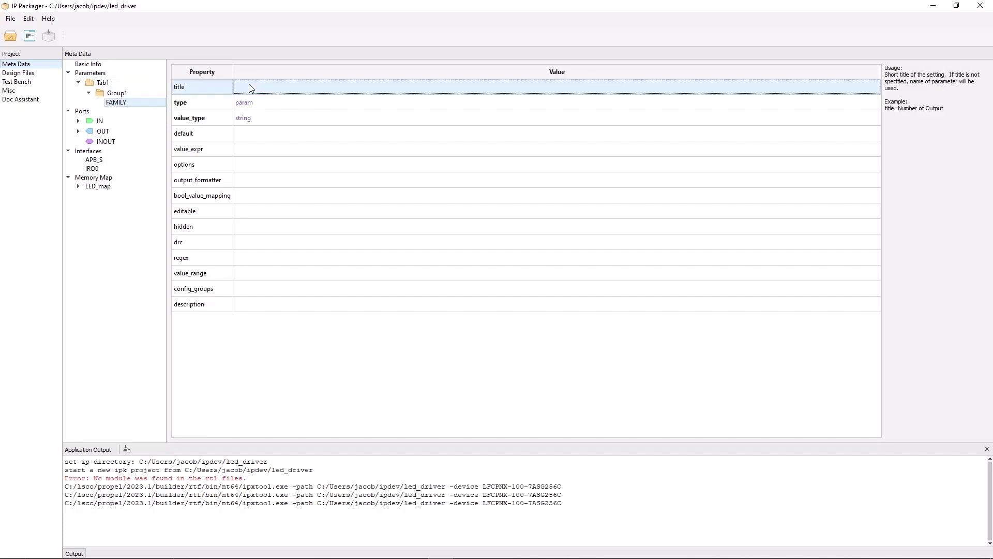
{"action": "type", "text": "Device Pamily"}
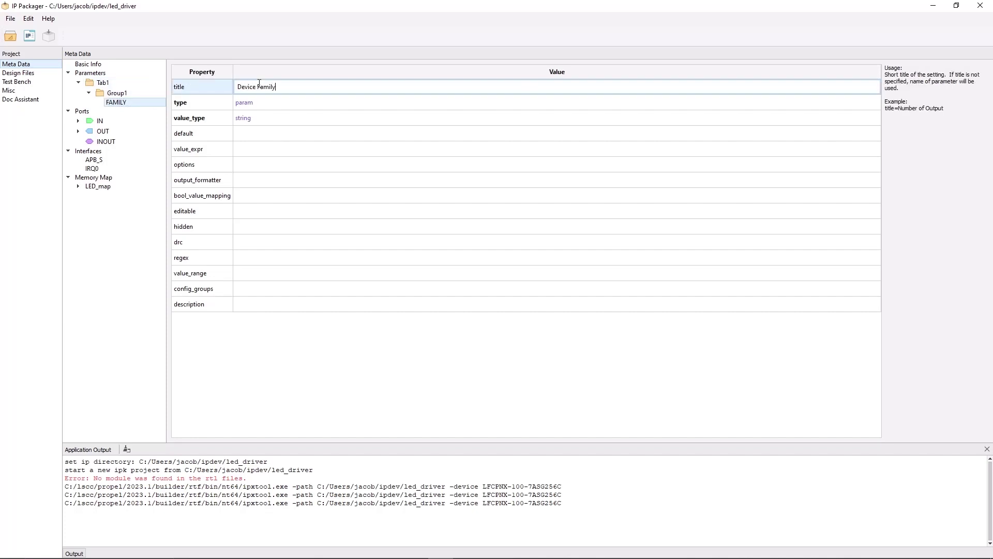
{"action": "key", "text": "Return"}
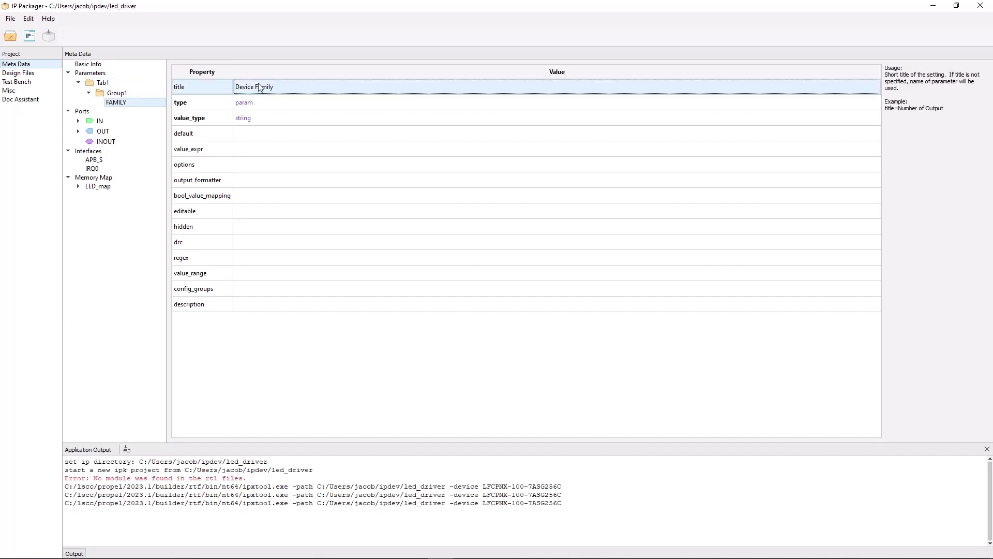
{"action": "left_click", "coordinate": [323, 106]}
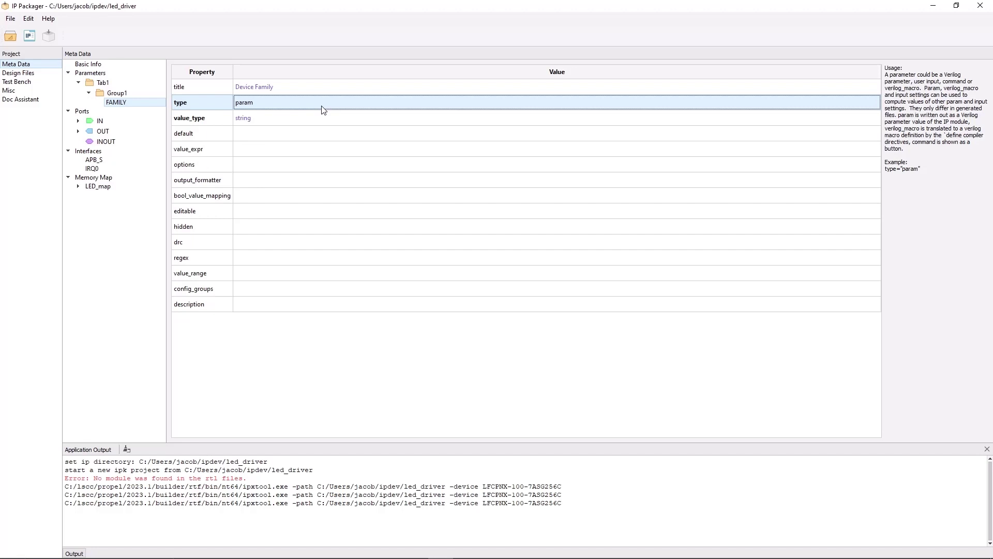
- Set FAMILY's default value to Nexus and its options to ['Nexus', 'Avant']
{"action": "left_click", "coordinate": [302, 134]}
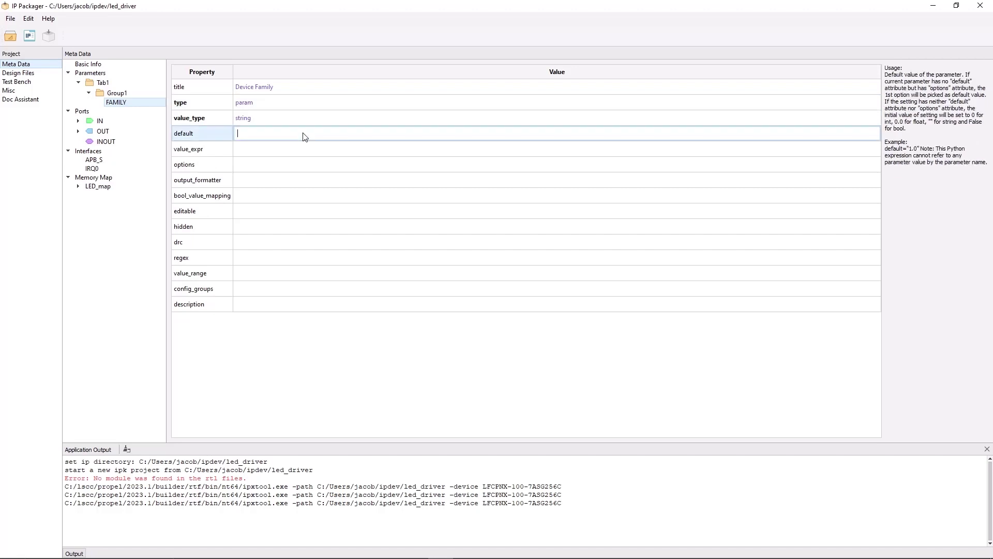
{"action": "type", "text": "Nexus"}
{"action": "key", "text": "Return"}
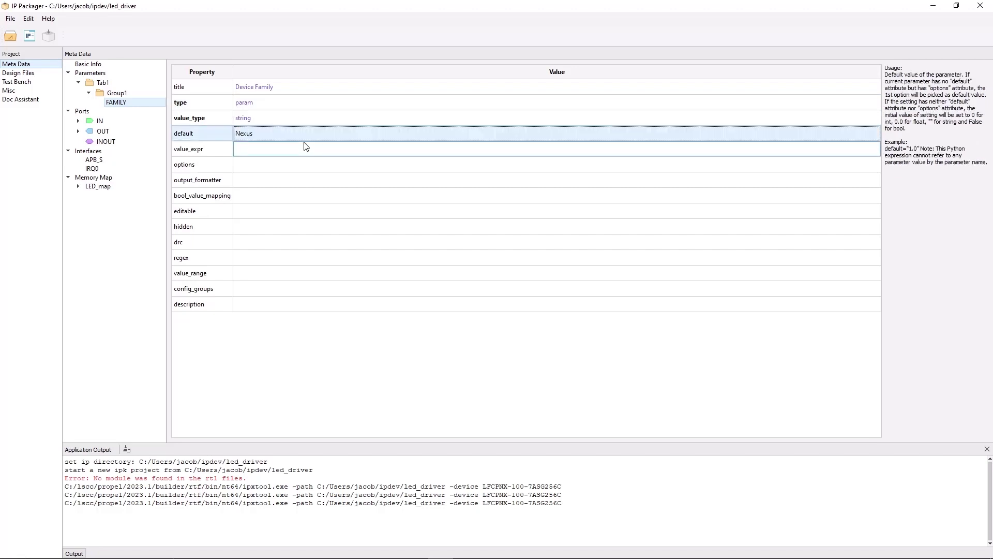
{"action": "left_click", "coordinate": [286, 166]}
{"action": "left_click", "coordinate": [283, 163]}
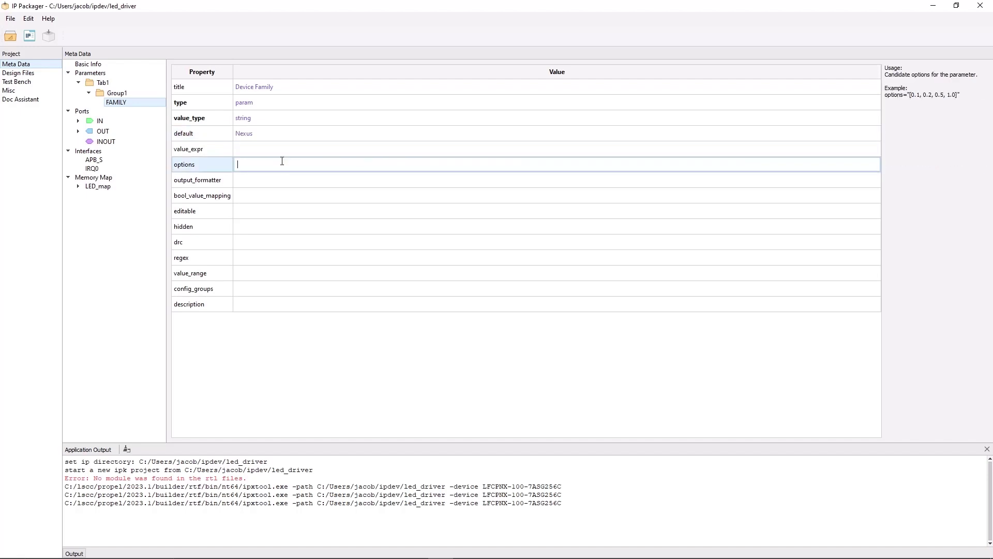
{"action": "type", "text": "['Nexus', 'Avant']"}
{"action": "key", "text": "Return"}
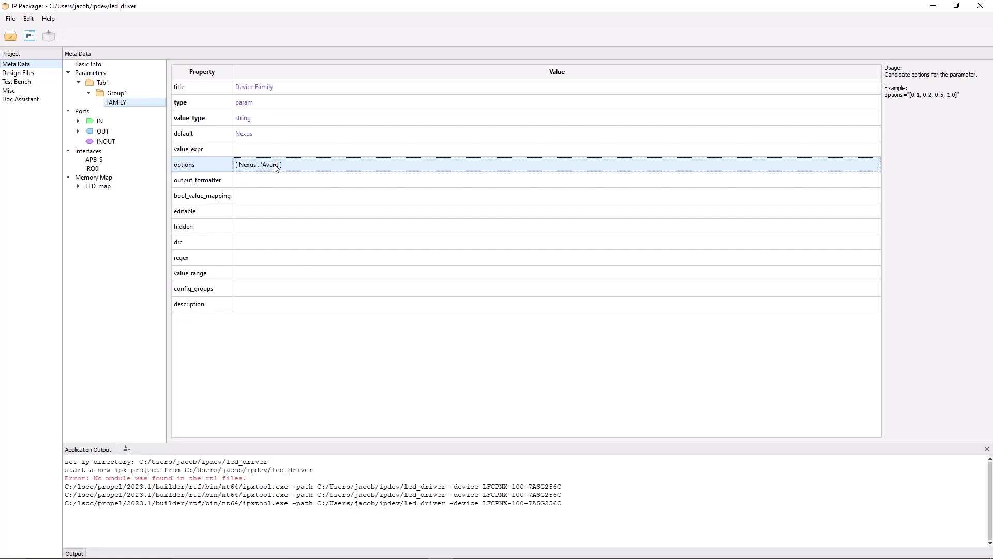
- Rename Group1 to Parameters
{"action": "double_click", "coordinate": [108, 93]}
{"action": "type", "text": "P"}
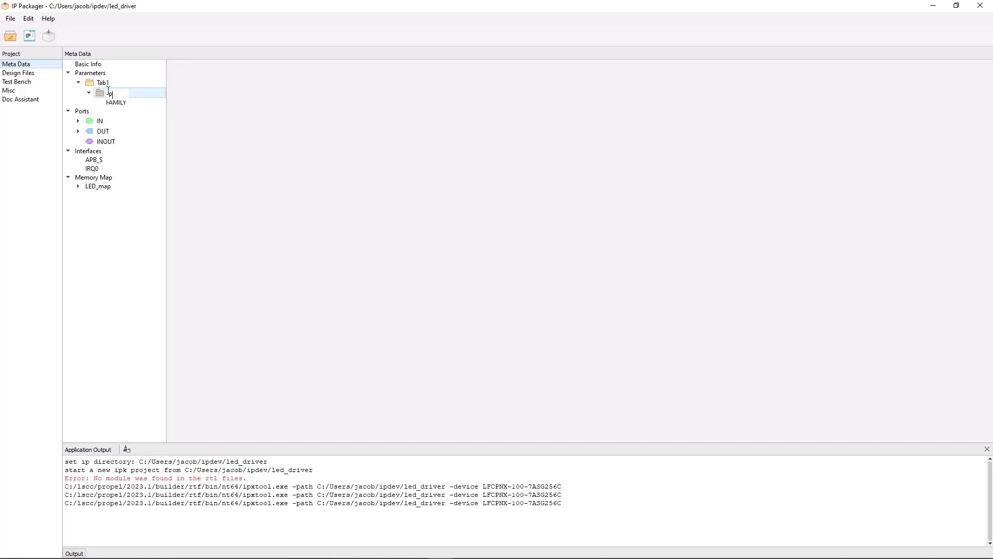
{"action": "type", "text": "arameters"}
{"action": "key", "text": "Return"}
- Preview the IP, try Avant as the Device Family, and close the preview
{"action": "left_click", "coordinate": [29, 36]}
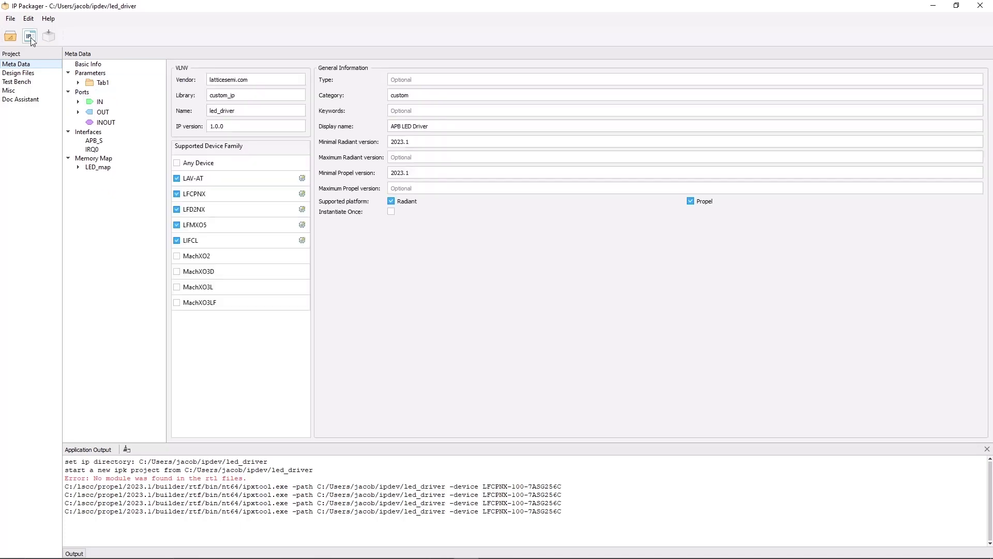
{"action": "left_click", "coordinate": [522, 211]}
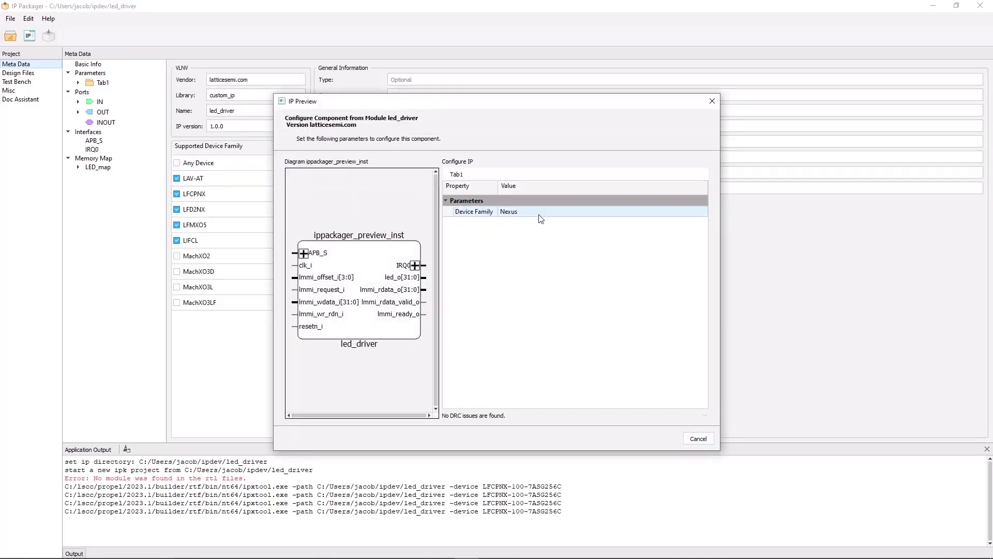
{"action": "left_click", "coordinate": [528, 211]}
{"action": "left_click", "coordinate": [535, 228]}
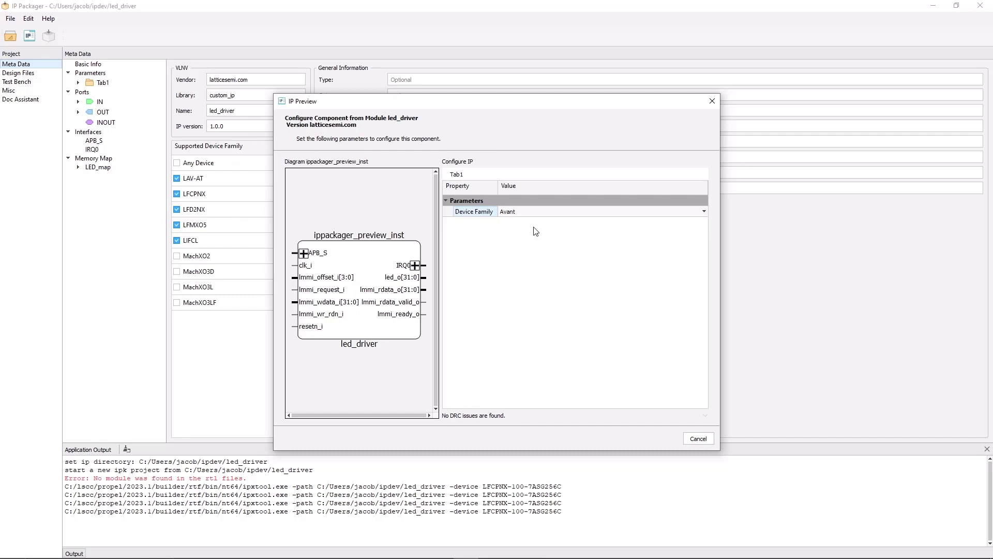
{"action": "key", "text": "Escape"}
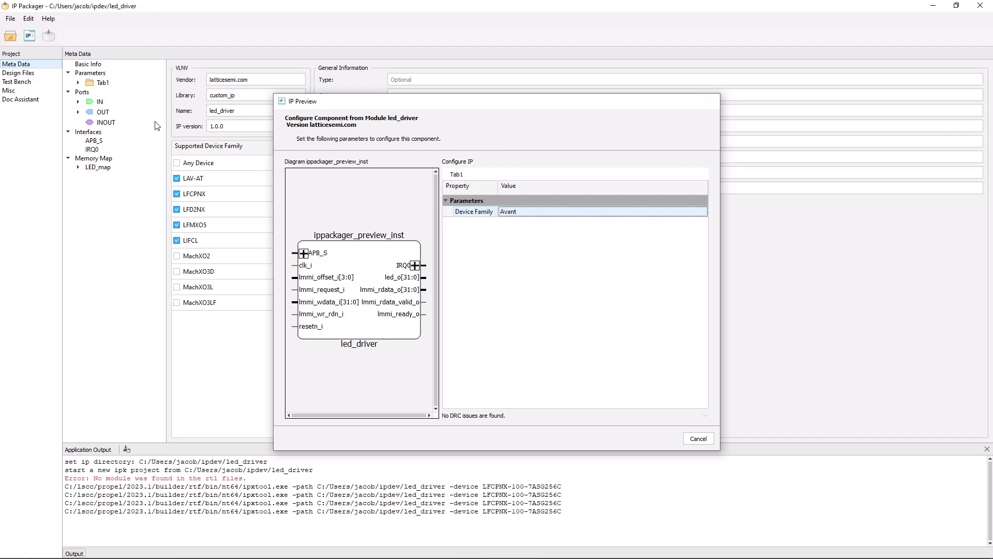
- Expand Tab1 and the Parameters group to show FAMILY, and clear Tab1's name
{"action": "left_click", "coordinate": [79, 83]}
{"action": "left_click", "coordinate": [97, 94]}
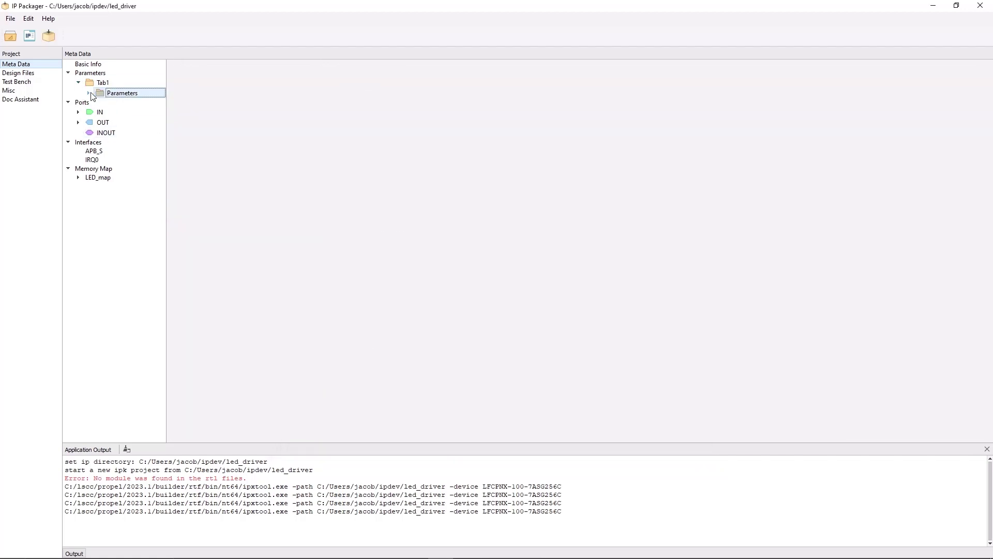
{"action": "left_click", "coordinate": [89, 93]}
{"action": "left_click", "coordinate": [102, 83]}
{"action": "left_click", "coordinate": [102, 83]}
{"action": "key", "text": "BackSpace"}
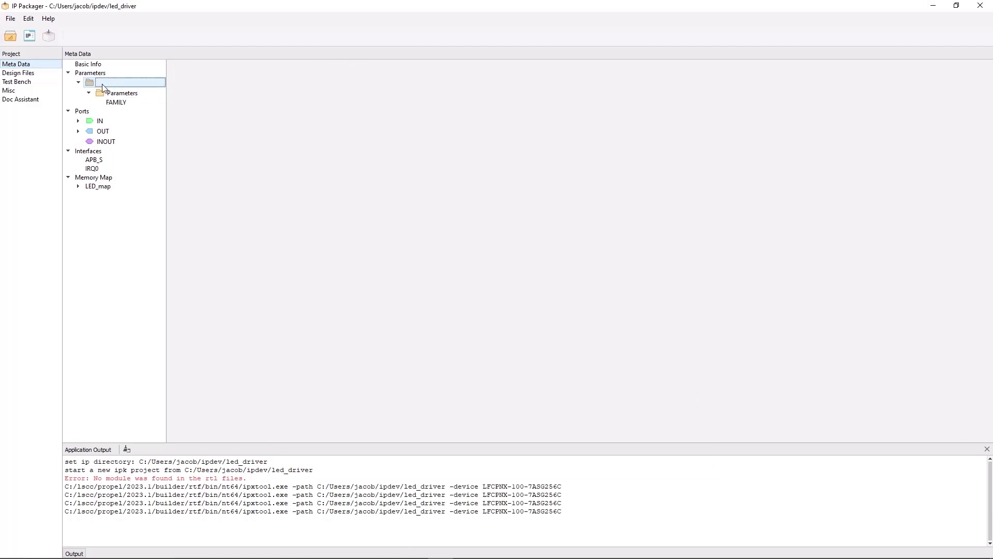
- Add a new parameter to the Parameters group named USER_INTF
{"action": "right_click", "coordinate": [112, 95]}
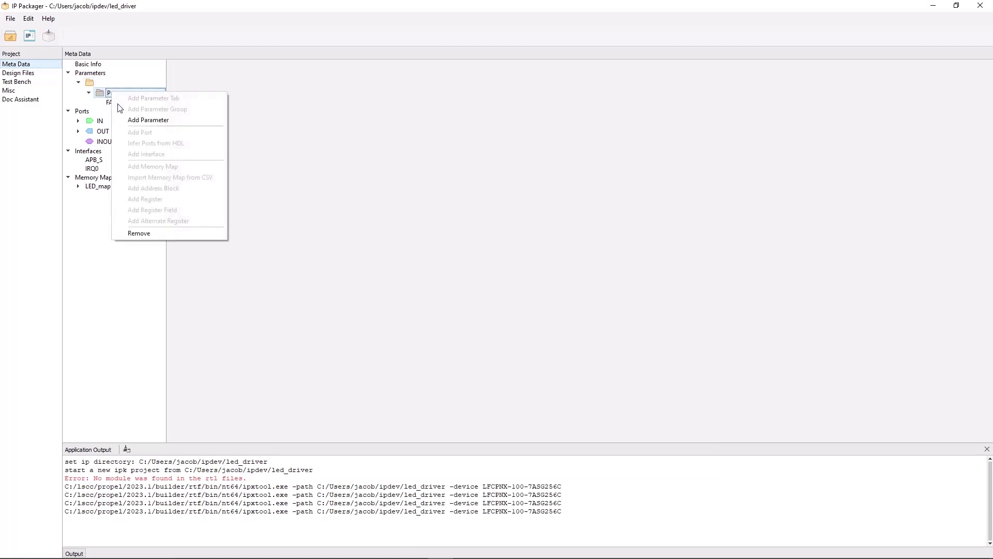
{"action": "left_click", "coordinate": [129, 118]}
{"action": "left_click", "coordinate": [127, 111]}
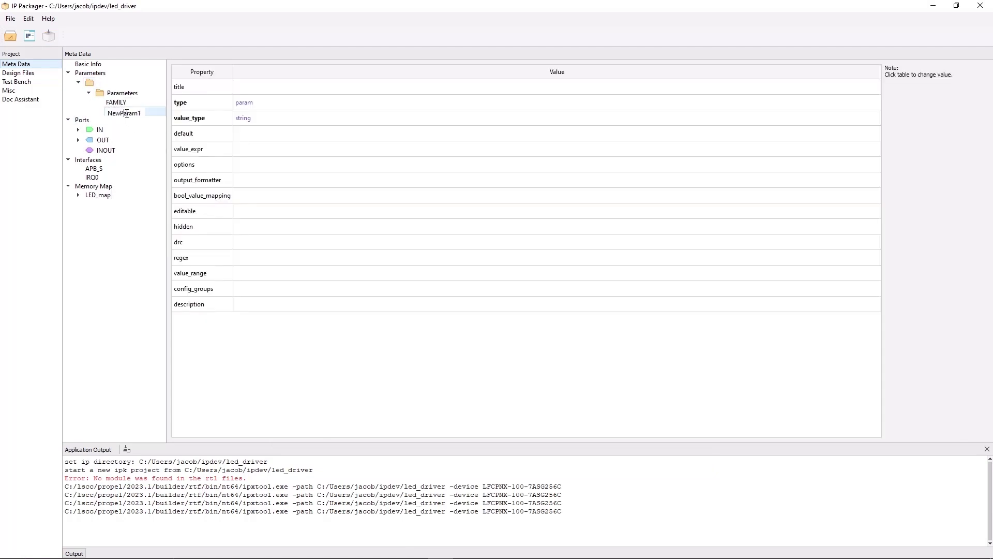
{"action": "left_click", "coordinate": [125, 113]}
{"action": "type", "text": "USER_INT"}
{"action": "double_click", "coordinate": [126, 113]}
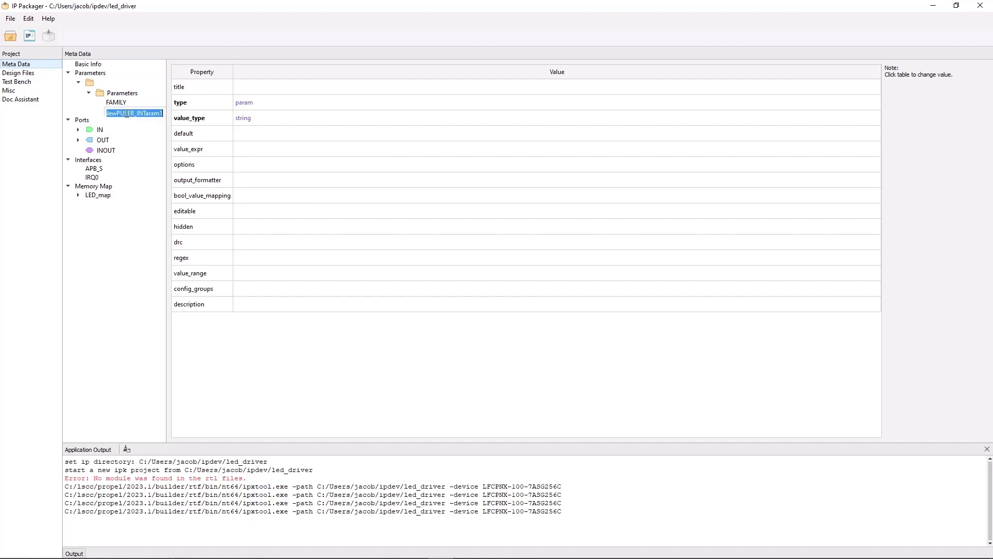
{"action": "type", "text": "USER_INTF"}
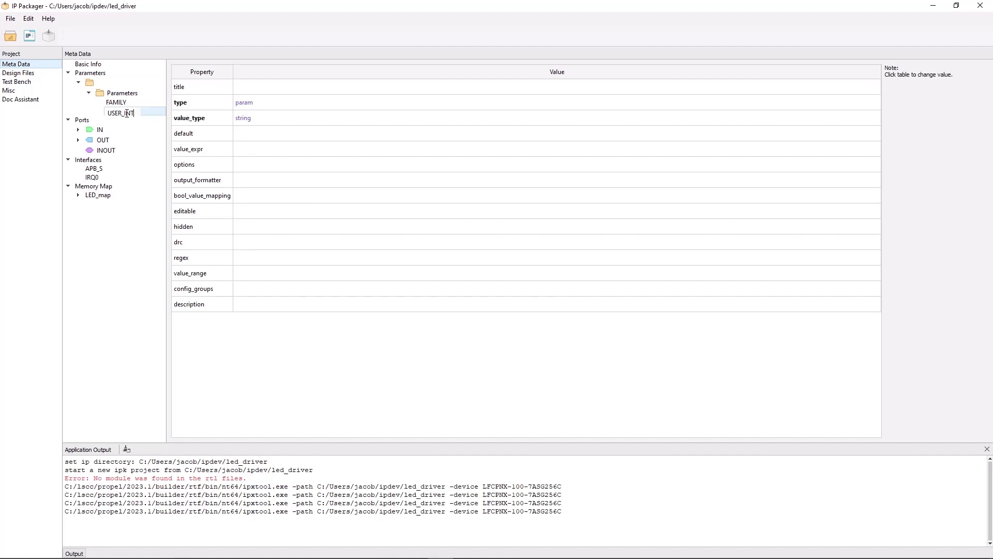
{"action": "left_click", "coordinate": [103, 94]}
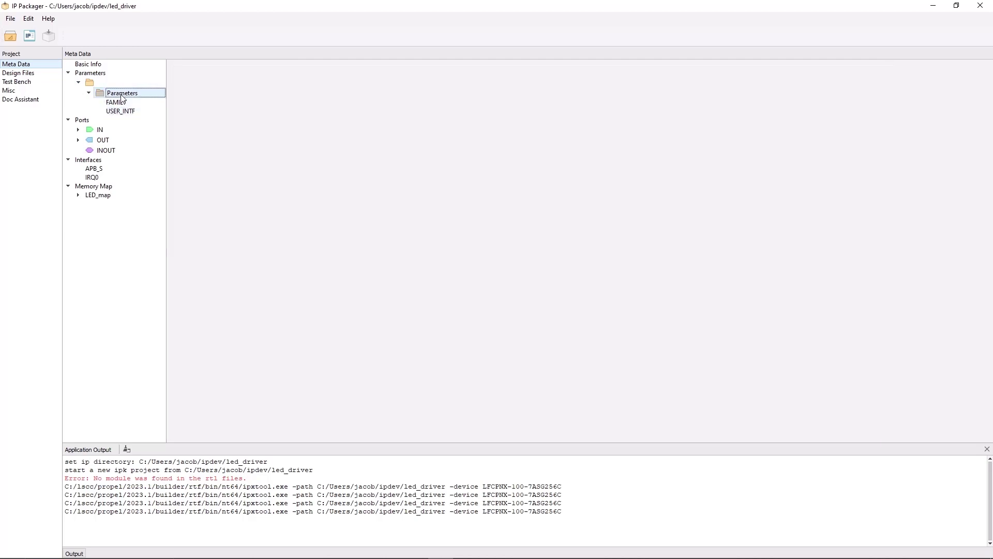
- Add two more parameters named ADD_WIDTH and IO_COUNT to the Parameters group
{"action": "right_click", "coordinate": [123, 96]}
{"action": "left_click", "coordinate": [135, 123]}
{"action": "double_click", "coordinate": [108, 119]}
{"action": "type", "text": "AD"}
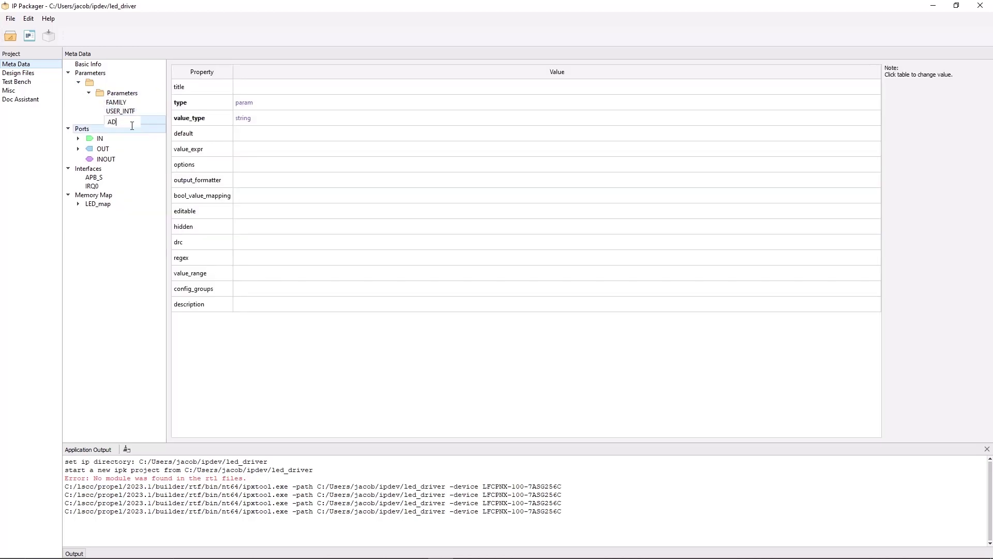
{"action": "type", "text": "D_WIDTH"}
{"action": "key", "text": "Return"}
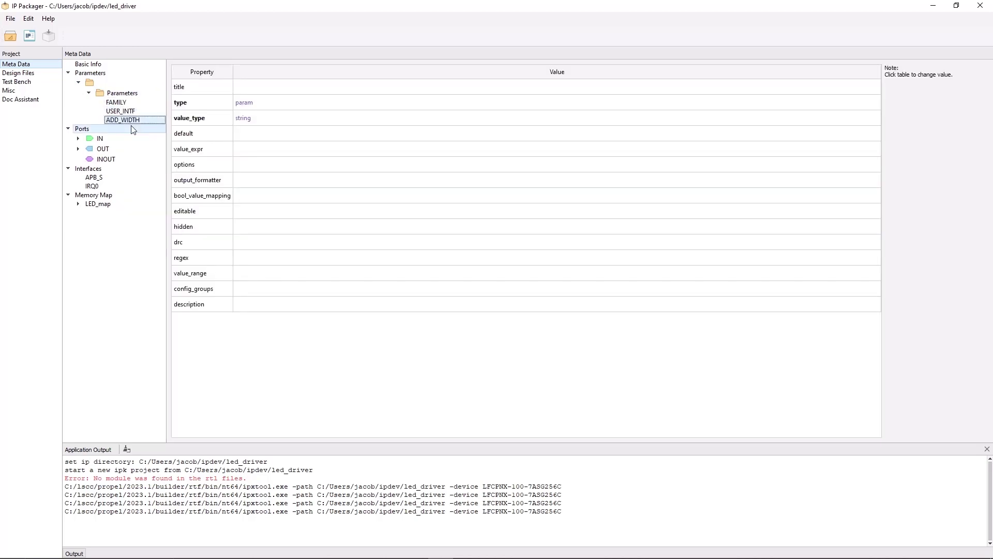
{"action": "left_click", "coordinate": [116, 93]}
{"action": "right_click", "coordinate": [110, 94]}
{"action": "left_click", "coordinate": [127, 123]}
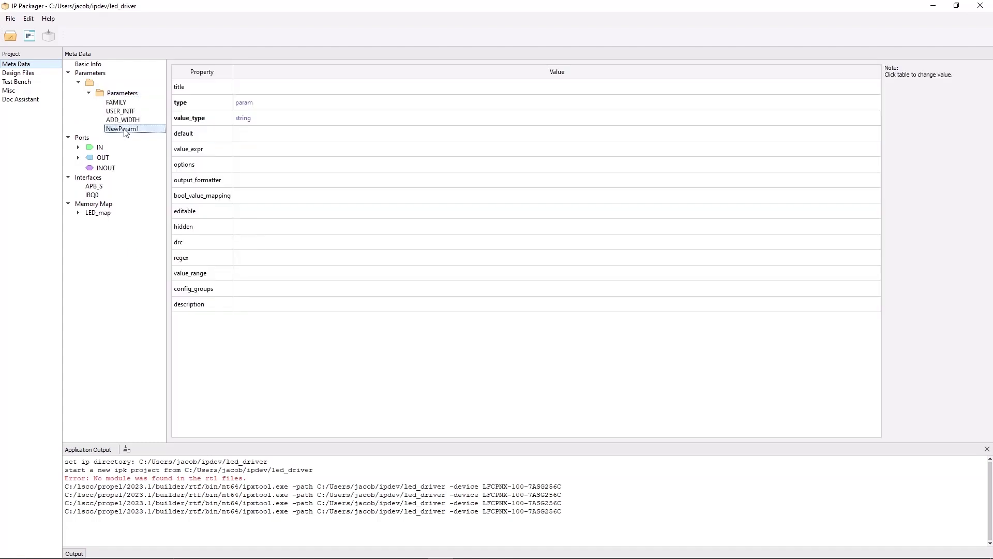
{"action": "double_click", "coordinate": [126, 130]}
{"action": "type", "text": "IO_COUNT"}
{"action": "key", "text": "Return"}
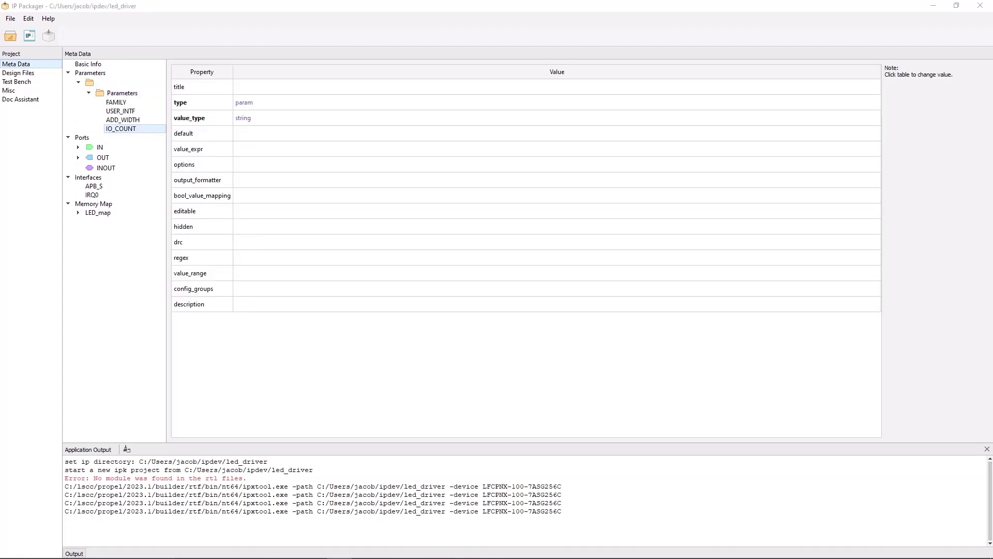
{"action": "left_click", "coordinate": [126, 112]}
- Give USER_INTF the title Interface Type, default APB, and options ['APB', 'LMMI']
{"action": "left_click", "coordinate": [256, 86]}
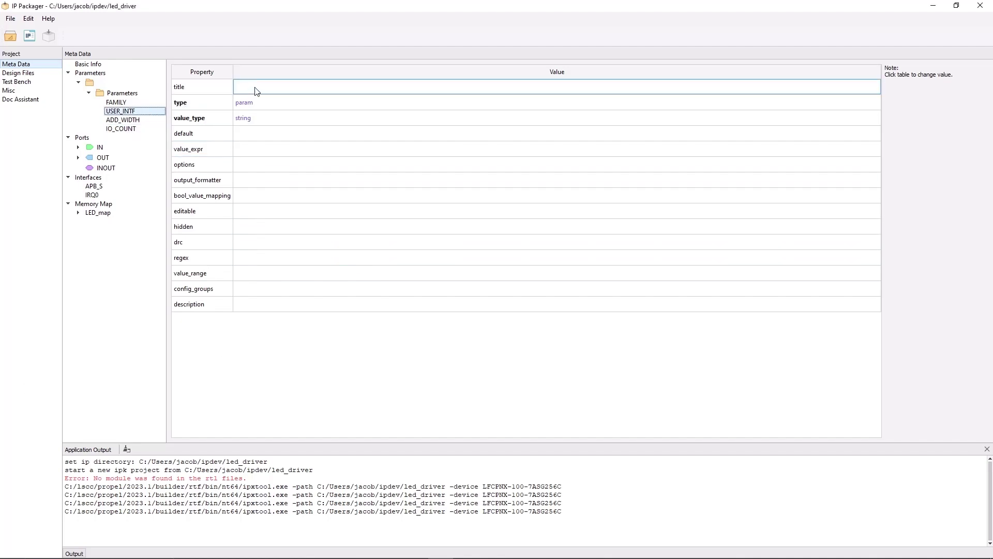
{"action": "type", "text": "Interface Type"}
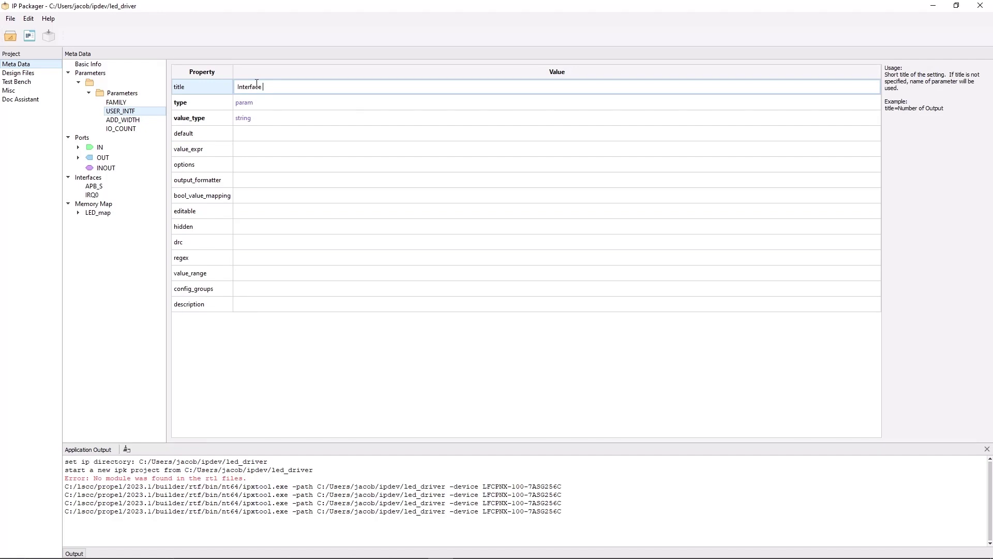
{"action": "key", "text": "Return"}
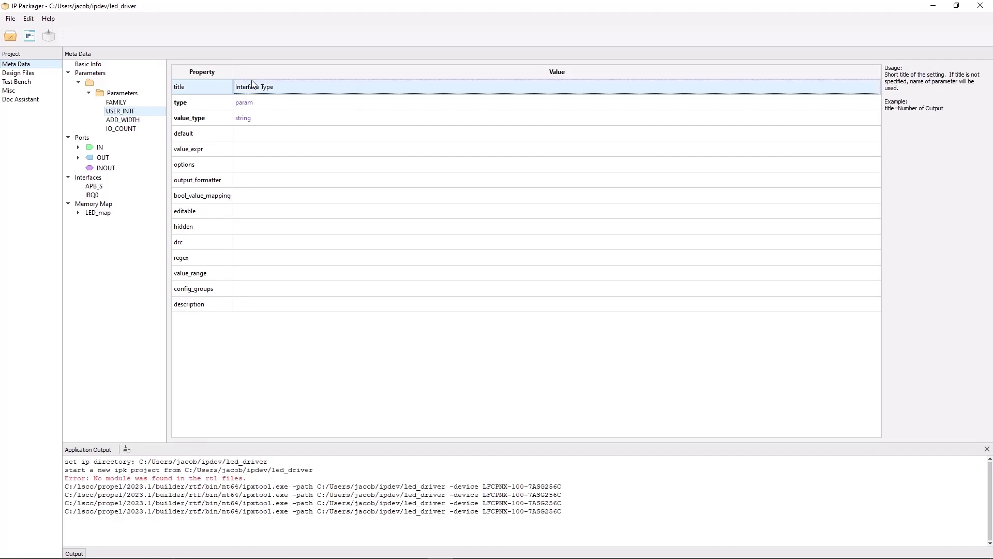
{"action": "left_click", "coordinate": [263, 135]}
{"action": "type", "text": "A"}
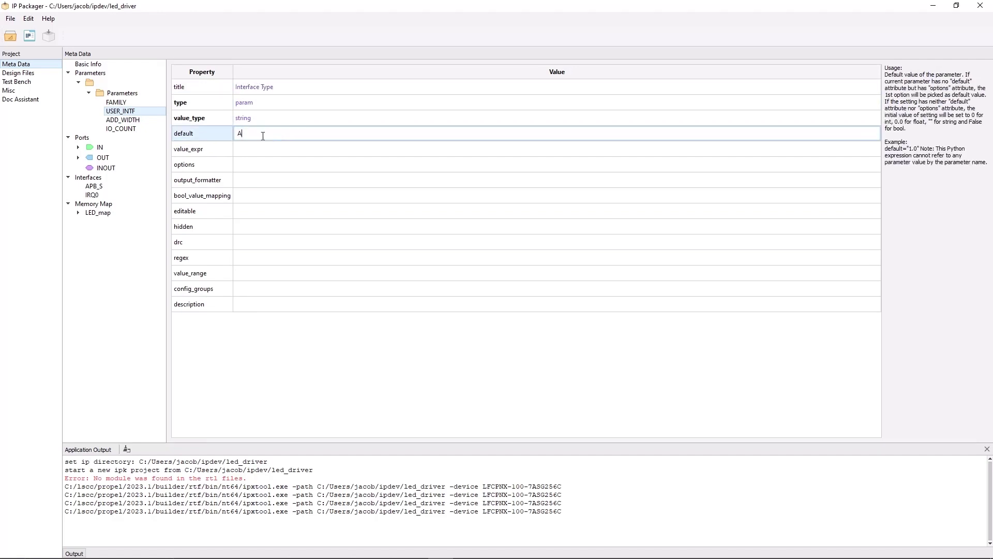
{"action": "type", "text": "PB"}
{"action": "key", "text": "Return"}
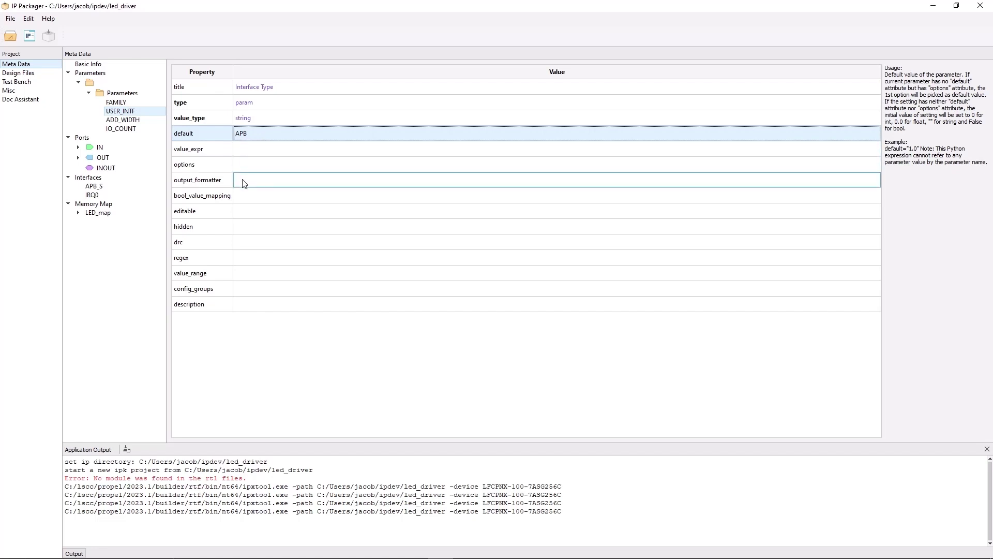
{"action": "left_click", "coordinate": [252, 166]}
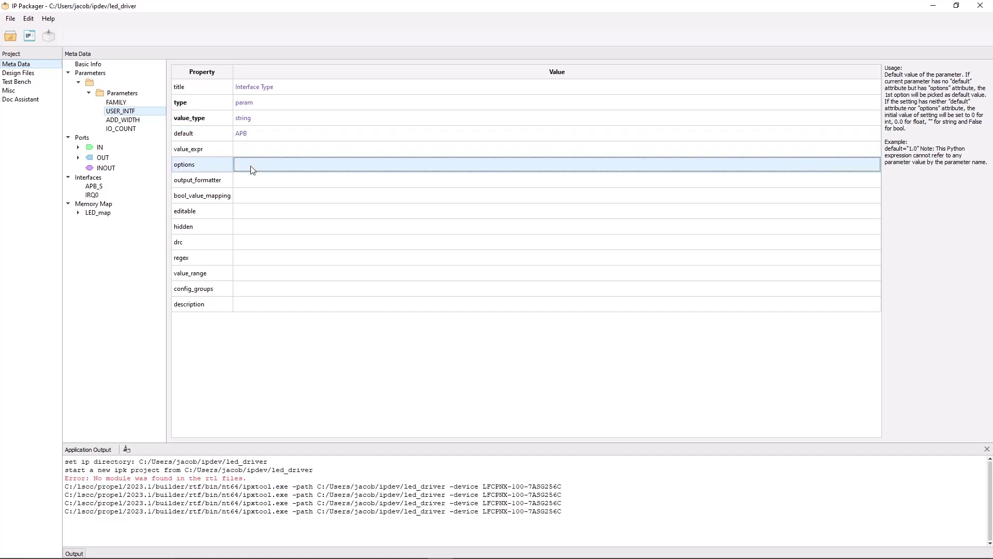
{"action": "type", "text": "['"}
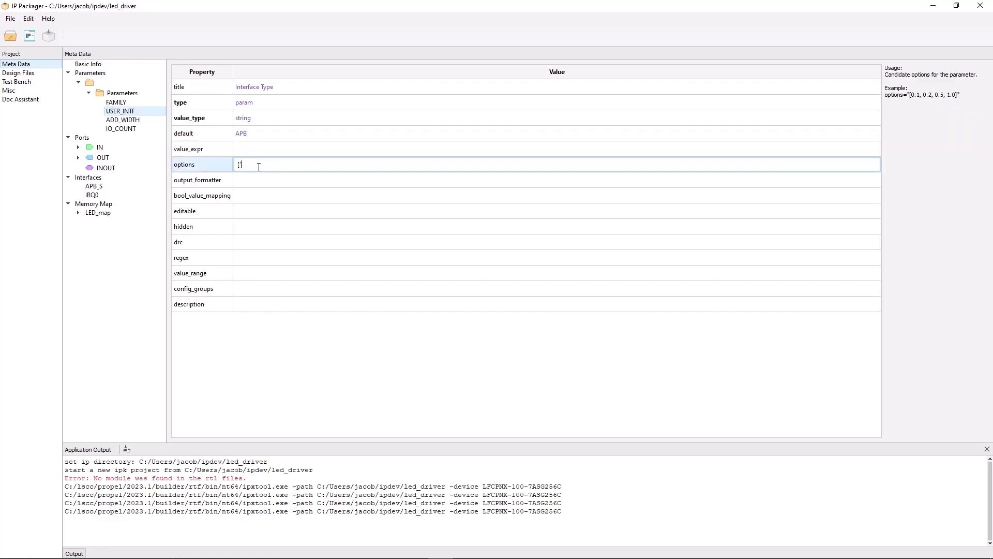
{"action": "type", "text": "APB', 'LMMI']"}
{"action": "key", "text": "Return"}
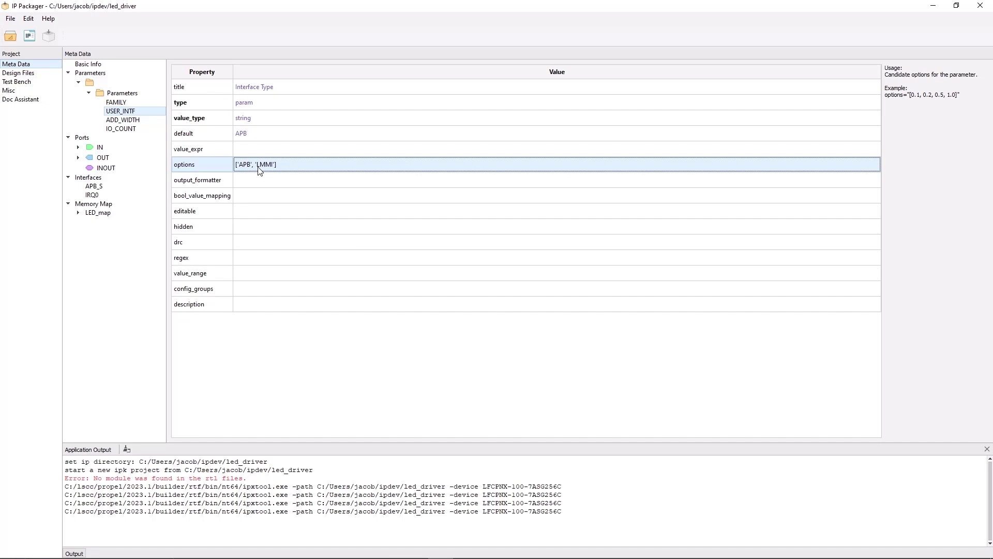
- Give ADD_WIDTH the title APB Address Width, value type int, and default 6
{"action": "left_click", "coordinate": [122, 119]}
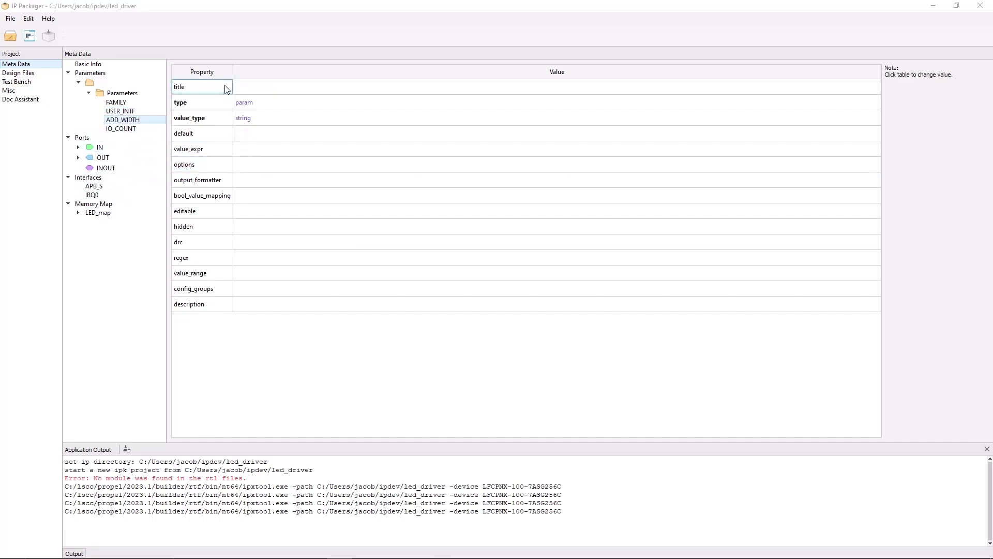
{"action": "left_click", "coordinate": [255, 91]}
{"action": "left_click", "coordinate": [269, 91]}
{"action": "type", "text": "A"}
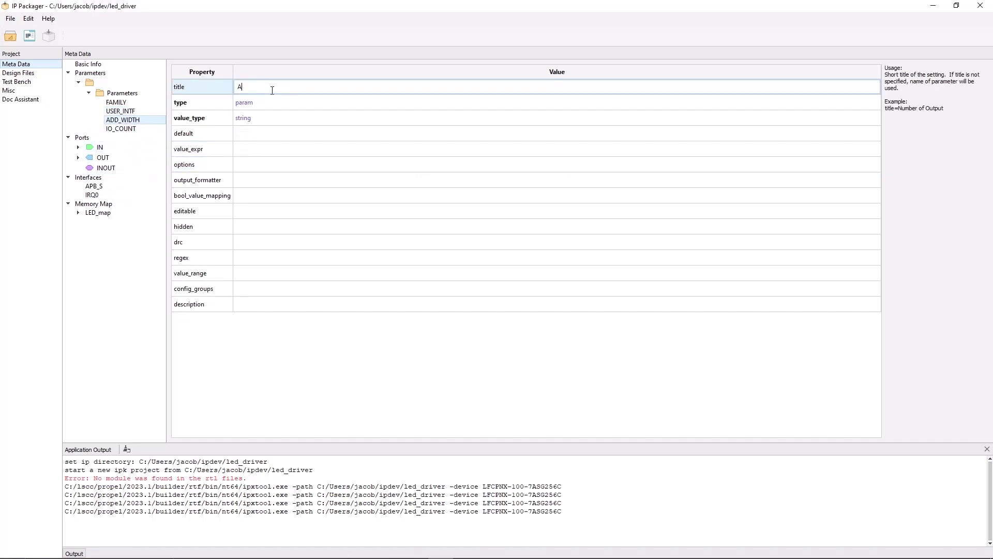
{"action": "type", "text": "PB Address Width"}
{"action": "key", "text": "Return"}
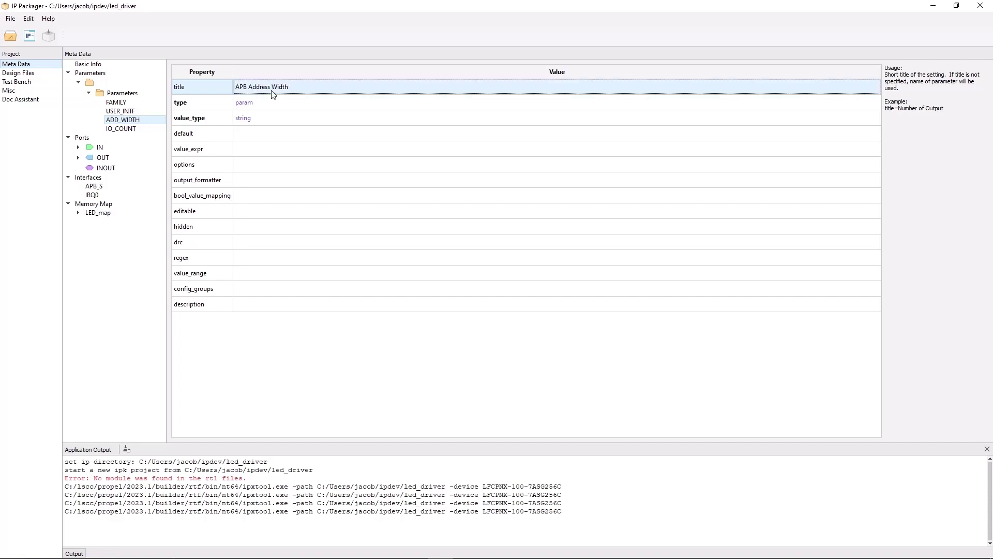
{"action": "left_click", "coordinate": [272, 117]}
{"action": "left_click", "coordinate": [273, 118]}
{"action": "left_click", "coordinate": [269, 149]}
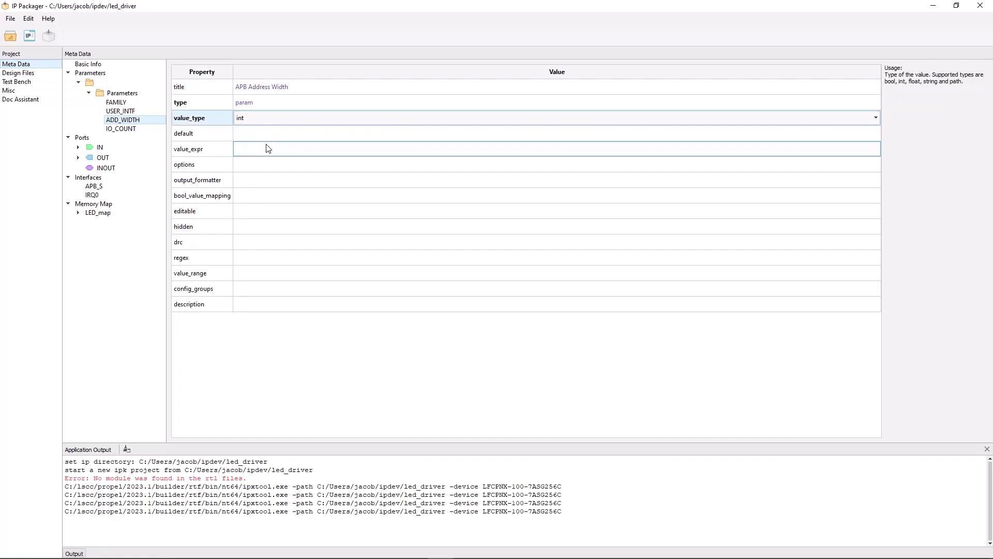
{"action": "left_click", "coordinate": [267, 132]}
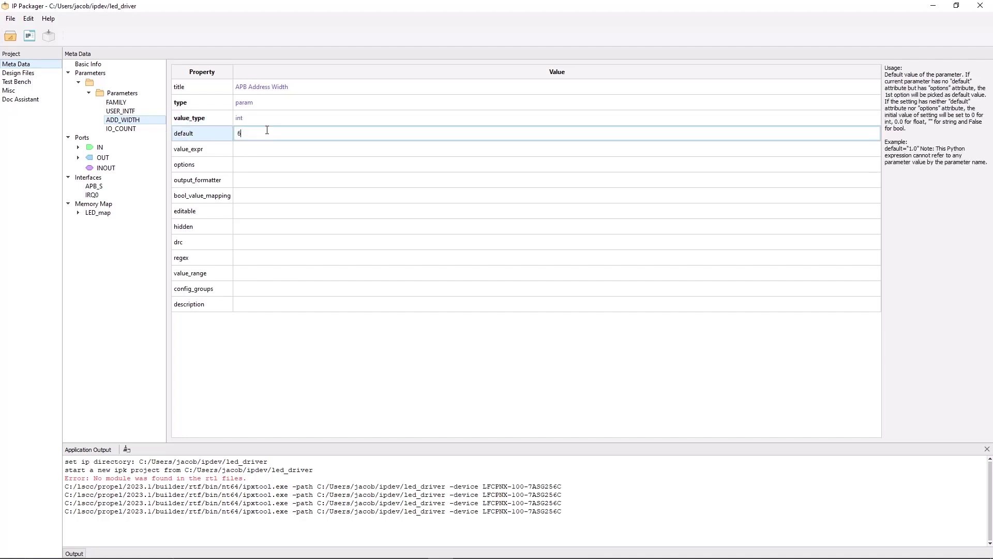
{"action": "type", "text": "6"}
{"action": "key", "text": "Return"}
{"action": "left_click", "coordinate": [264, 149]}
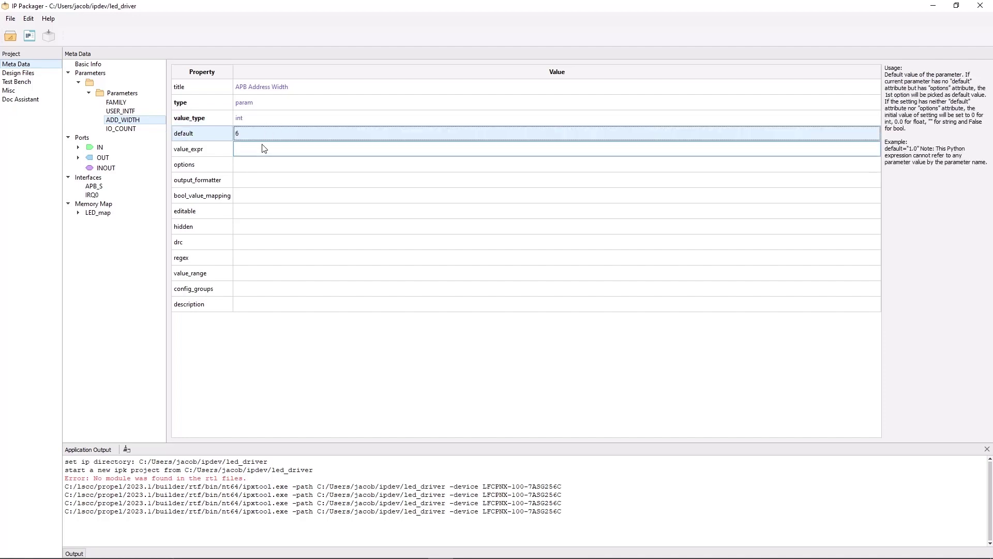
- Delete the IO_COUNT parameter and set ADD_WIDTH's options to [2, 4, 6, 8]
{"action": "right_click", "coordinate": [144, 127]}
{"action": "left_click", "coordinate": [178, 269]}
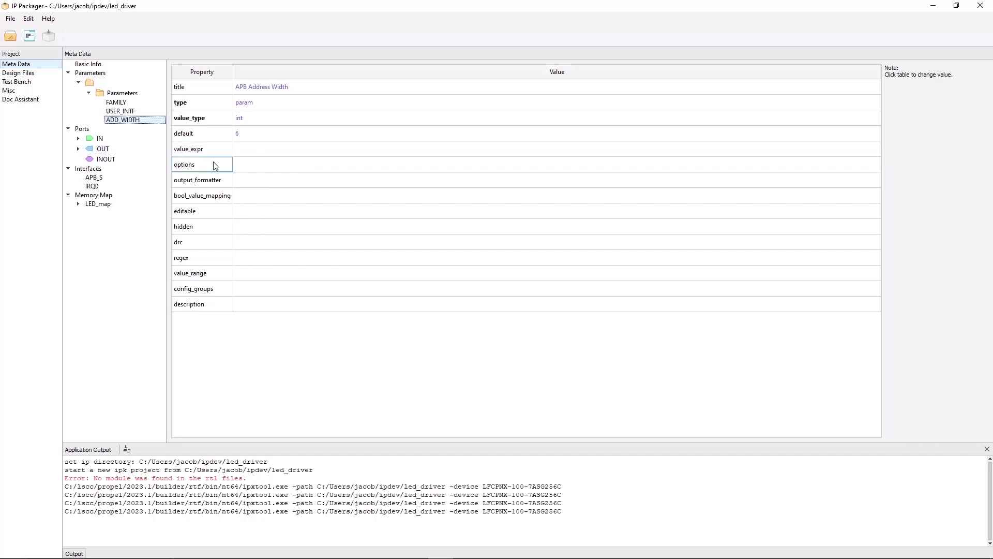
{"action": "left_click", "coordinate": [251, 171]}
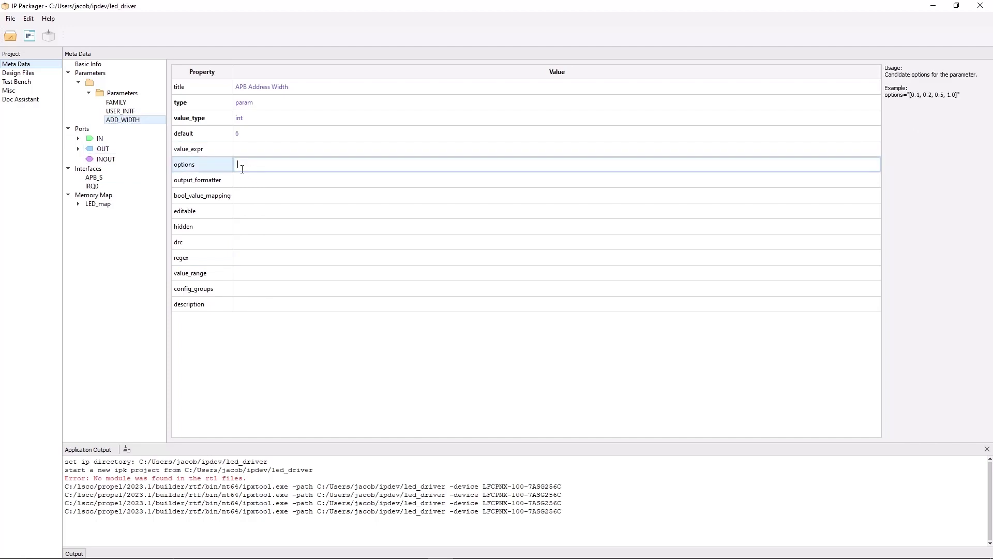
{"action": "type", "text": "[2, 4, 6, 8"}
{"action": "key", "text": "Return"}
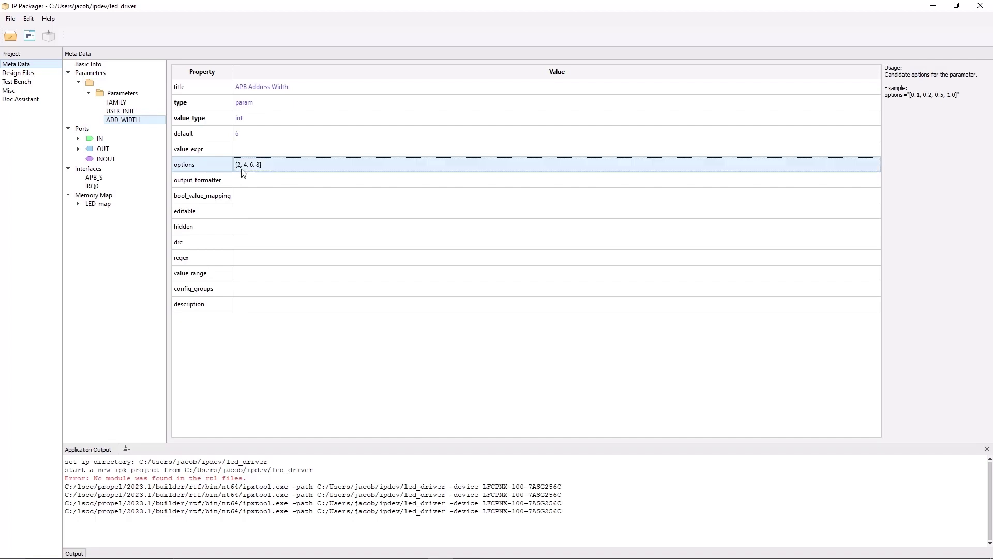
{"action": "left_click", "coordinate": [29, 37]}
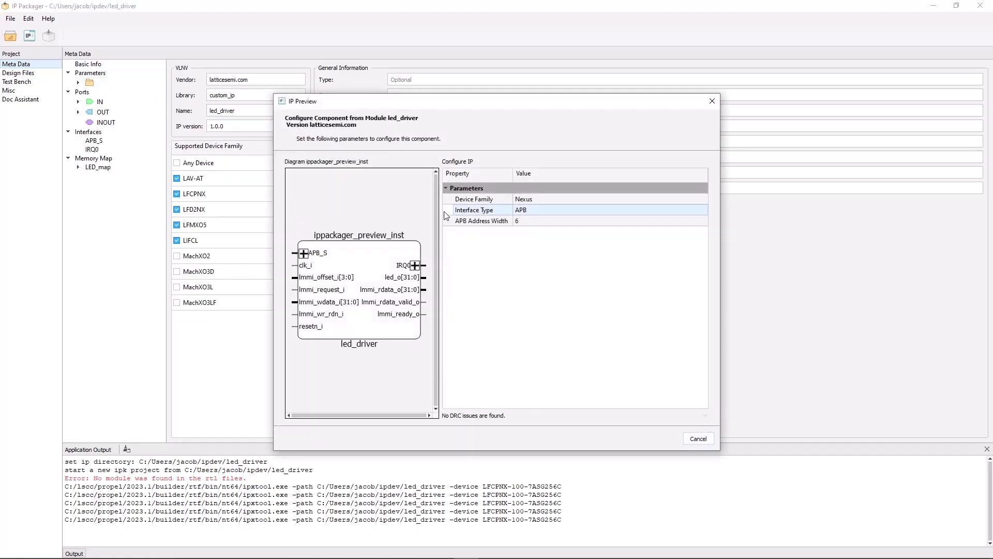
{"action": "left_click", "coordinate": [531, 221]}
{"action": "left_click", "coordinate": [531, 222]}
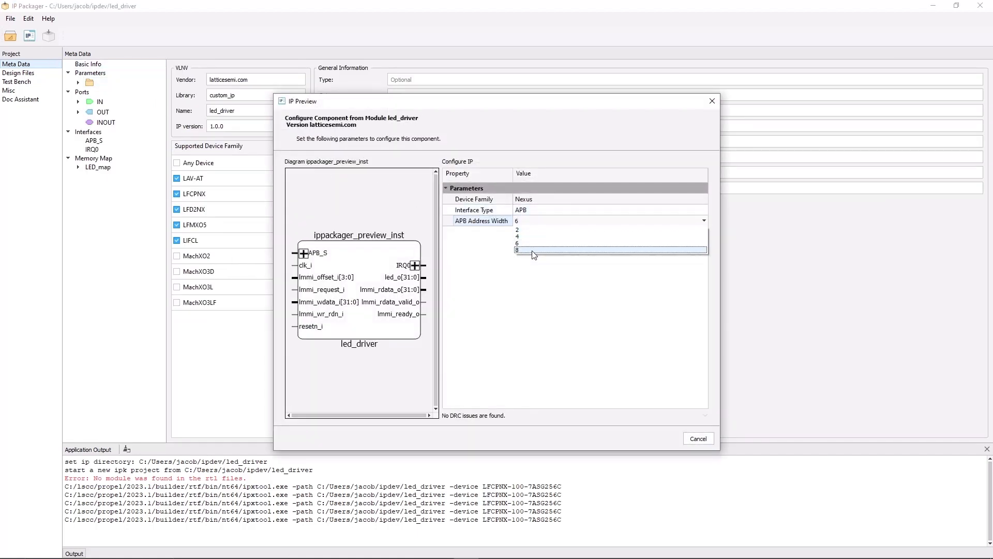
{"action": "left_click", "coordinate": [533, 281]}
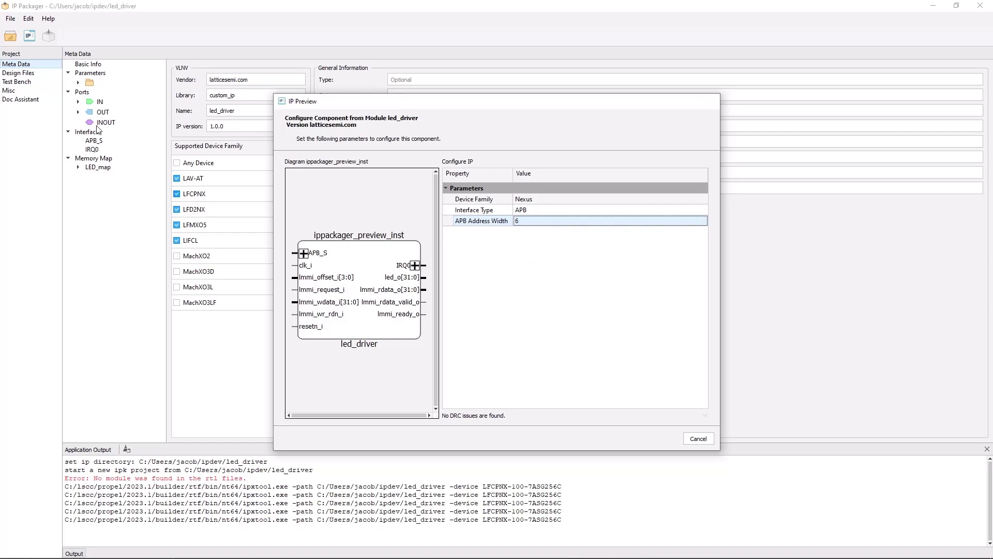
{"action": "key", "text": "Escape"}
{"action": "left_click", "coordinate": [78, 83]}
{"action": "left_click", "coordinate": [88, 93]}
{"action": "left_click", "coordinate": [117, 120]}
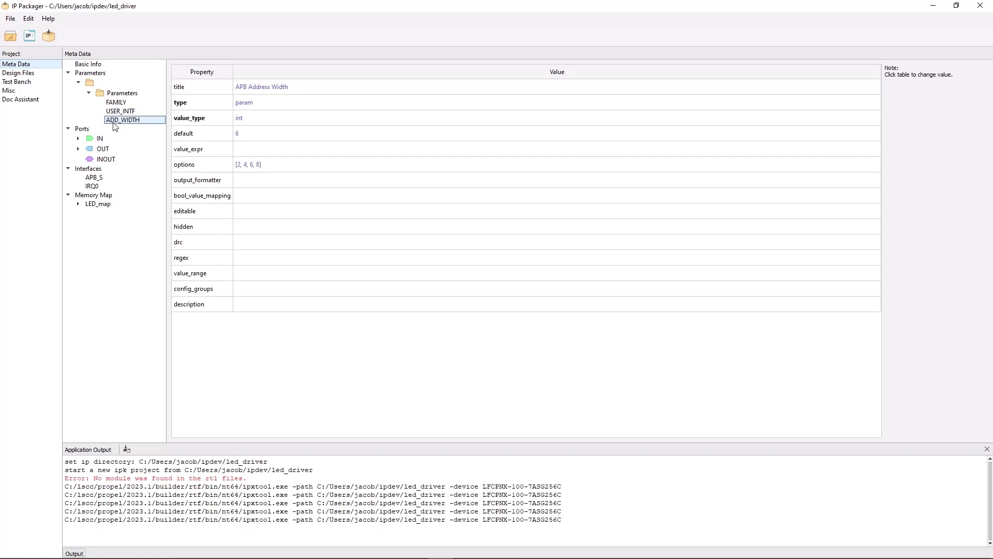
- Replace ADD_WIDTH's options with [(i+1)*2 for i in range(0, 16)]
{"action": "left_click", "coordinate": [259, 164]}
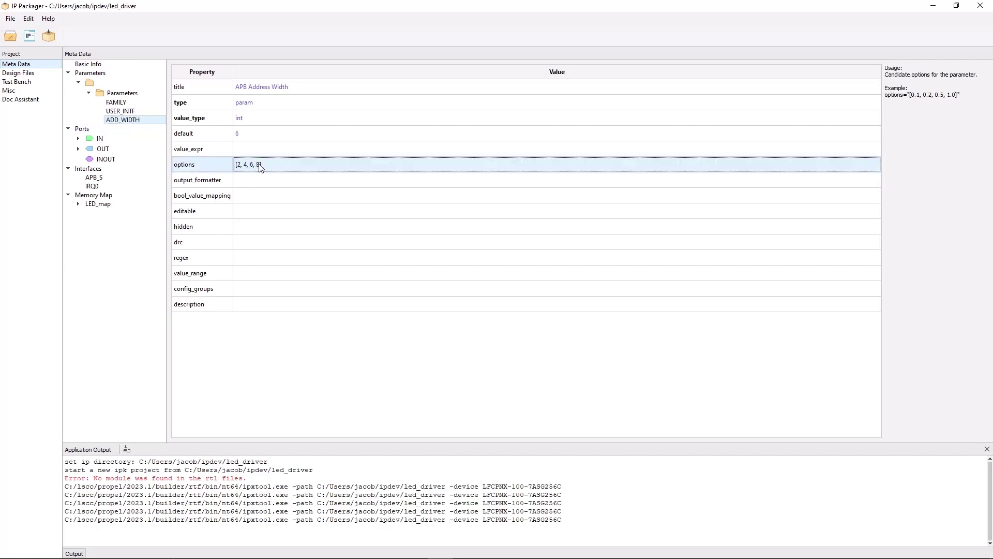
{"action": "left_click", "coordinate": [259, 164]}
{"action": "left_click", "coordinate": [263, 166]}
{"action": "left_click_drag", "start_coordinate": [262, 166], "coordinate": [240, 166]}
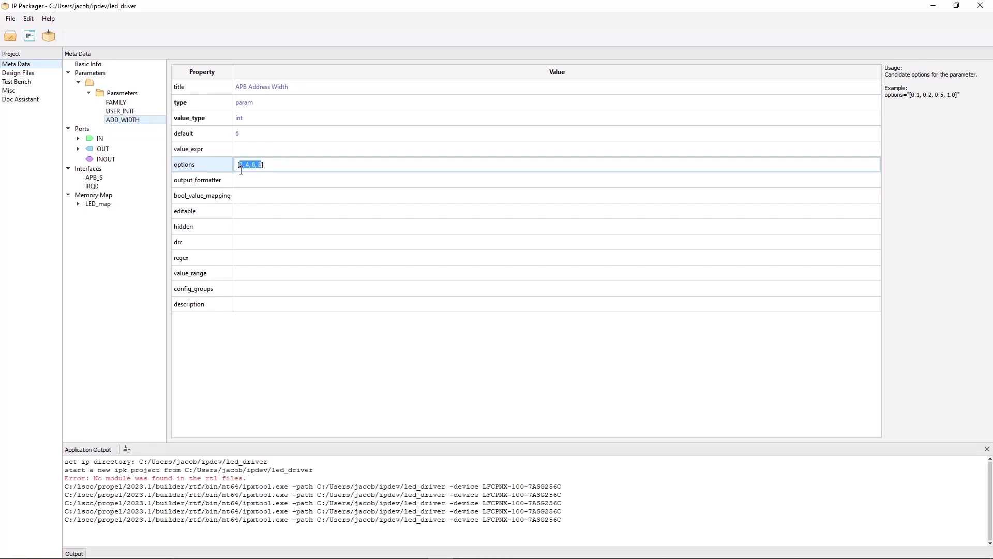
{"action": "type", "text": "(i+1)*2 for i in range(0, 16)"}
{"action": "key", "text": "Return"}
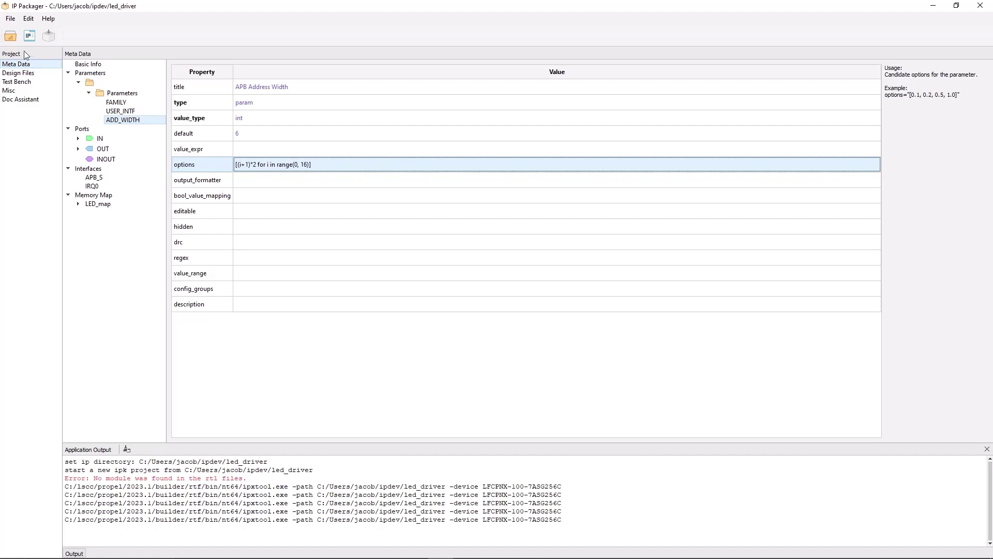
- In the IP preview, choose 18 for APB Address Width, then close the preview
{"action": "left_click", "coordinate": [30, 35]}
{"action": "left_click", "coordinate": [533, 220]}
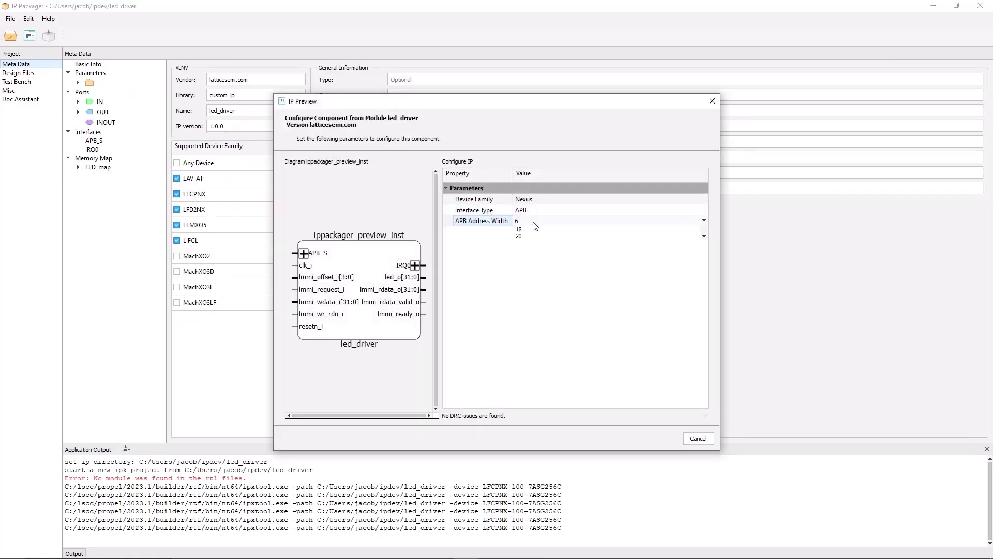
{"action": "left_click", "coordinate": [533, 221]}
{"action": "scroll", "coordinate": [578, 277], "scroll_direction": "down", "scroll_amount": 2}
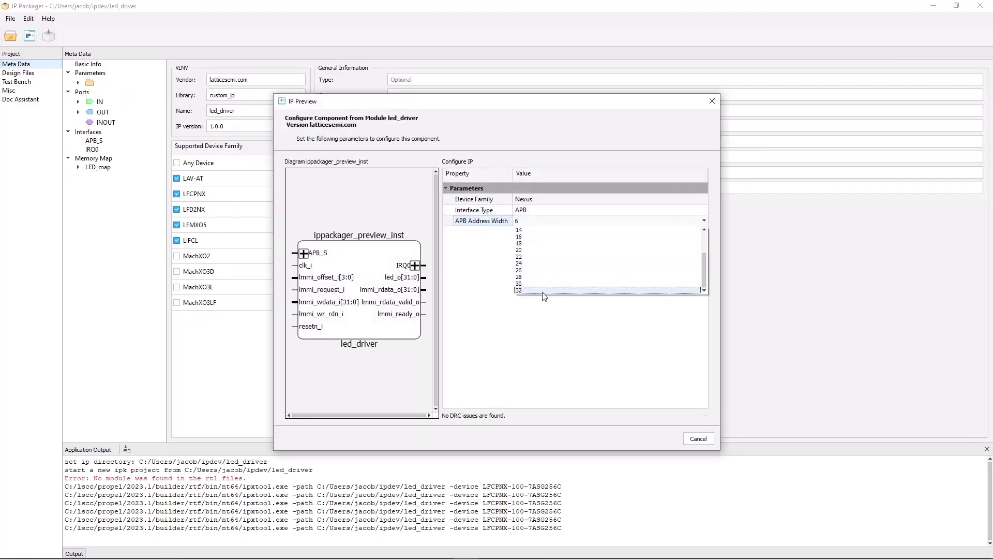
{"action": "scroll", "coordinate": [551, 282], "scroll_direction": "up", "scroll_amount": 2}
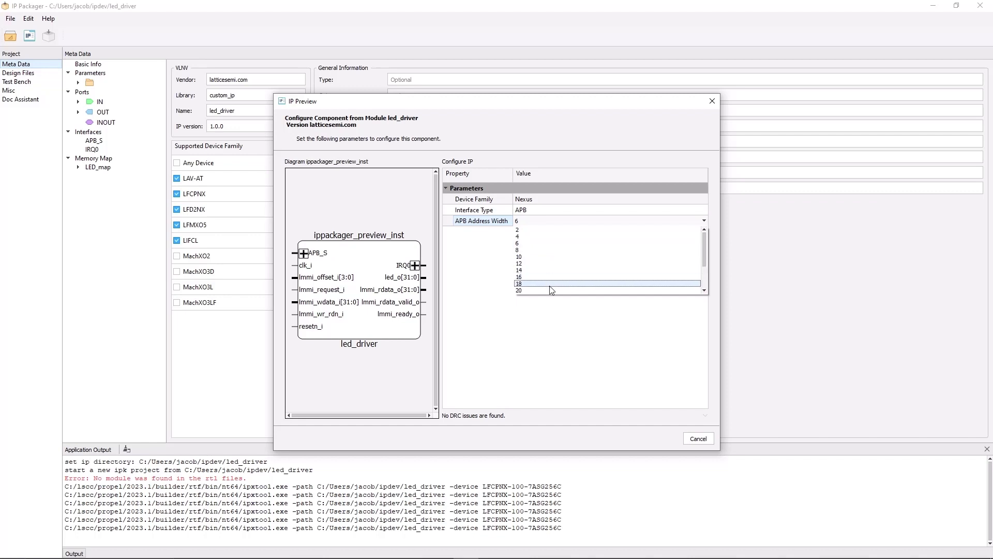
{"action": "left_click", "coordinate": [550, 284]}
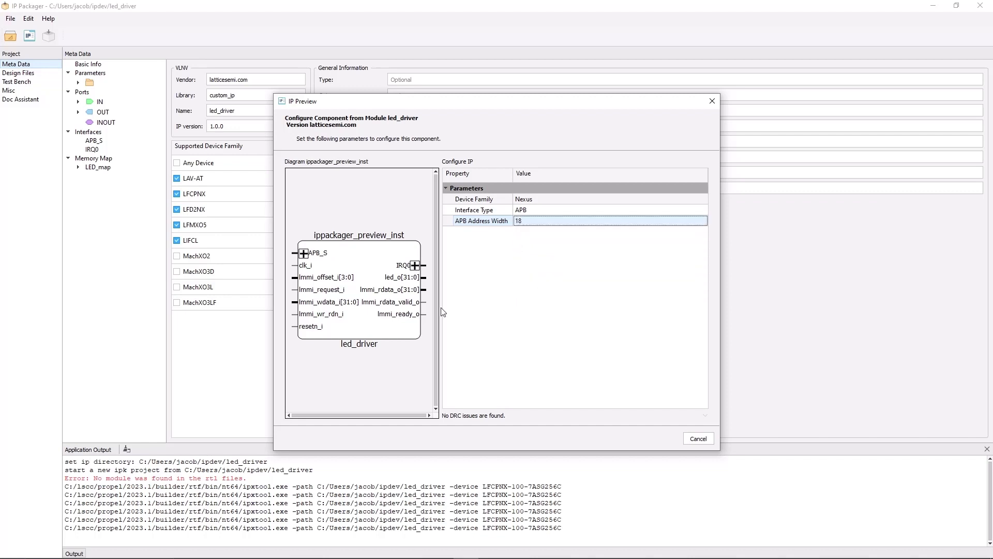
{"action": "key", "text": "Escape"}
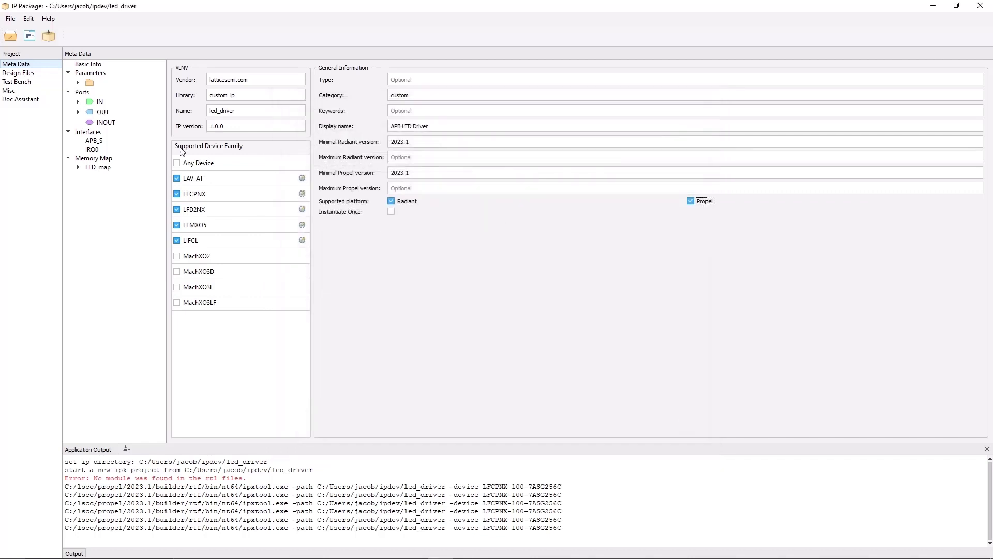
- Add a parameter to the Parameters group named IO_COUNT, titled Number of LEDs
{"action": "left_click", "coordinate": [78, 82]}
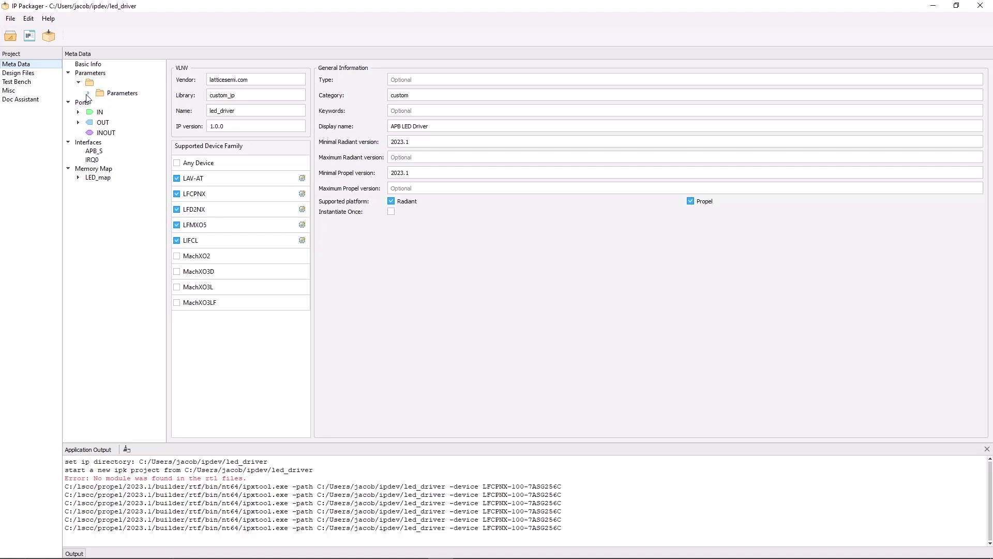
{"action": "left_click", "coordinate": [88, 92]}
{"action": "left_click", "coordinate": [111, 93]}
{"action": "right_click", "coordinate": [113, 94]}
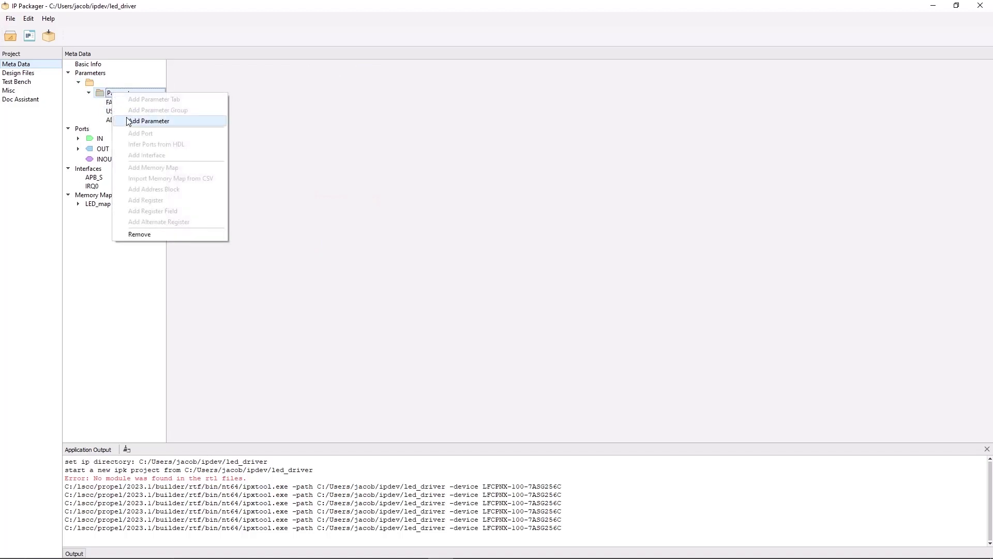
{"action": "left_click", "coordinate": [148, 121]}
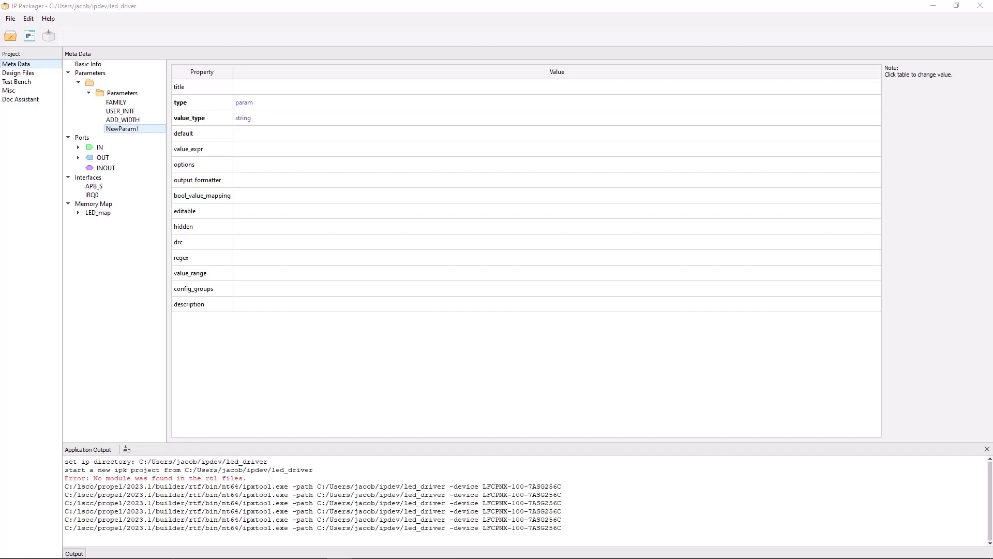
{"action": "left_click", "coordinate": [196, 151]}
{"action": "double_click", "coordinate": [124, 129]}
{"action": "type", "text": "IO_COUNT"}
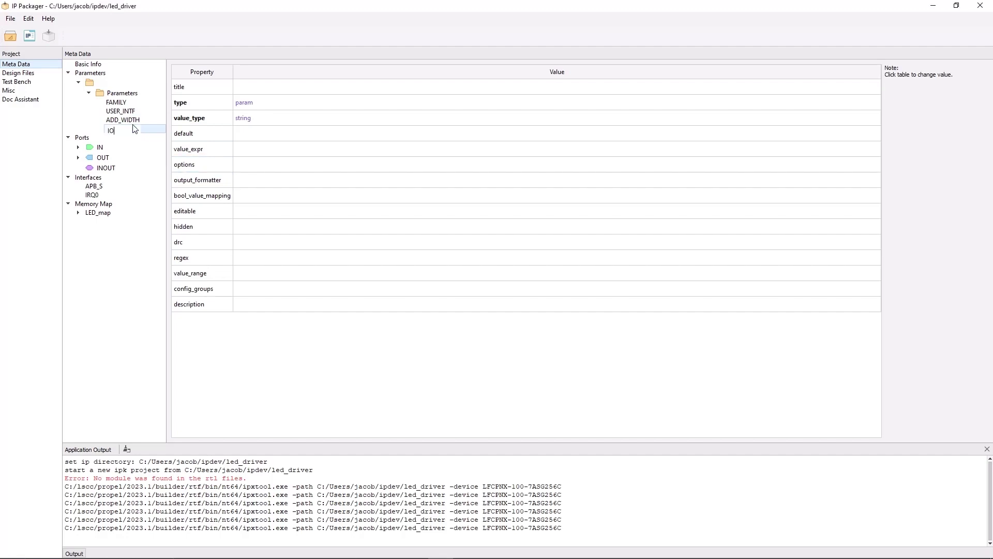
{"action": "left_click", "coordinate": [255, 89]}
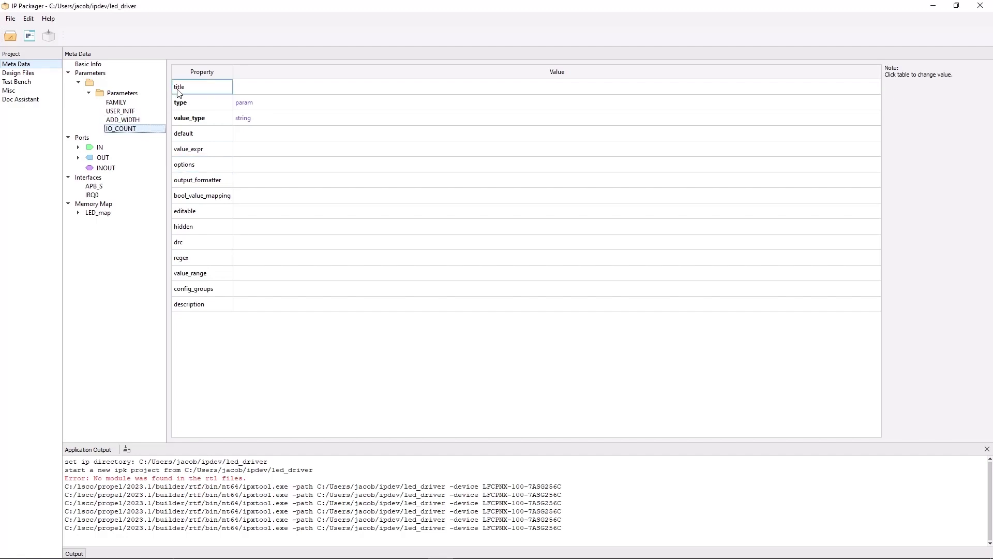
{"action": "type", "text": "Nu"}
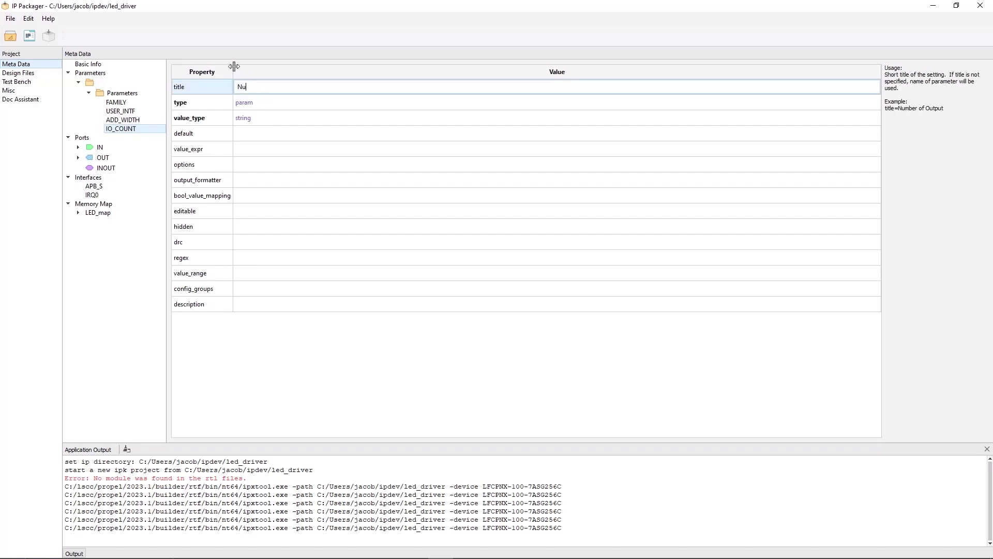
{"action": "type", "text": "mber of LEDs"}
{"action": "key", "text": "Return"}
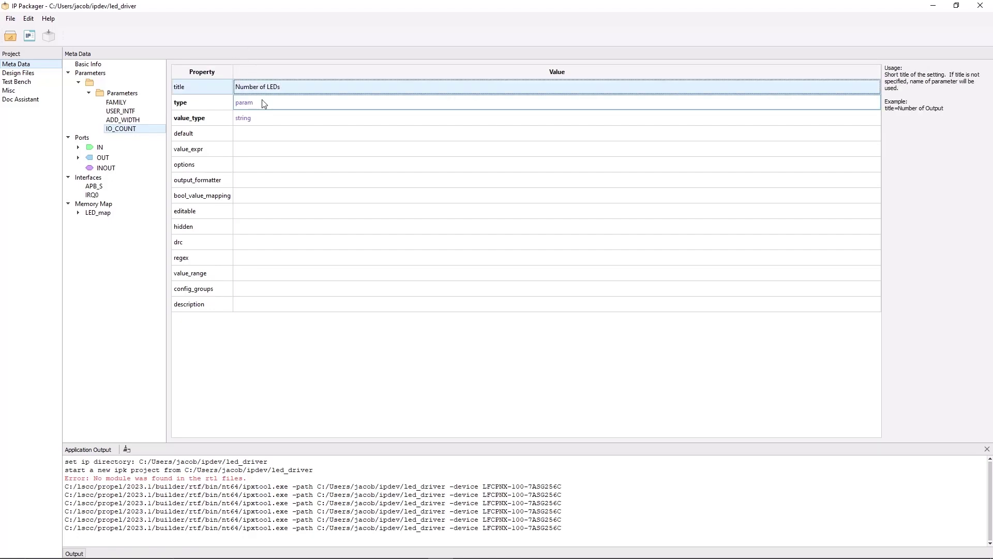
- Make IO_COUNT an int with default 32 and options [4, 8, 12, 16, 32]
{"action": "left_click", "coordinate": [260, 119]}
{"action": "left_click", "coordinate": [260, 119]}
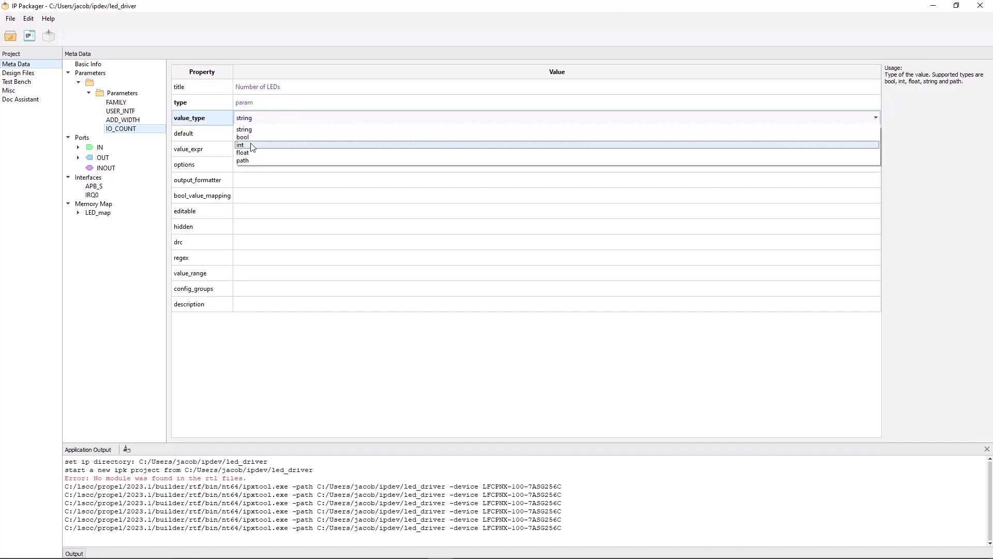
{"action": "left_click", "coordinate": [252, 146]}
{"action": "left_click", "coordinate": [249, 132]}
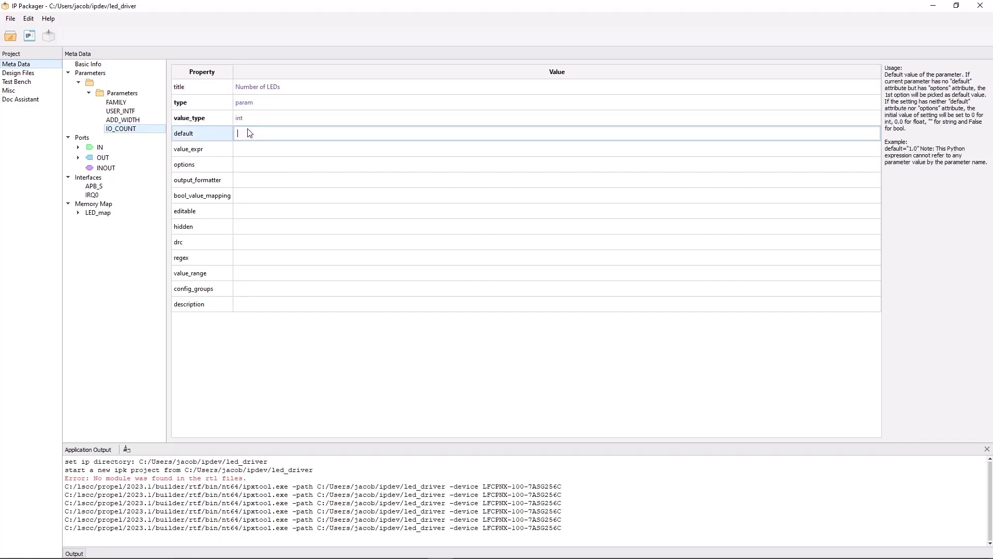
{"action": "type", "text": "32"}
{"action": "left_click", "coordinate": [253, 154]}
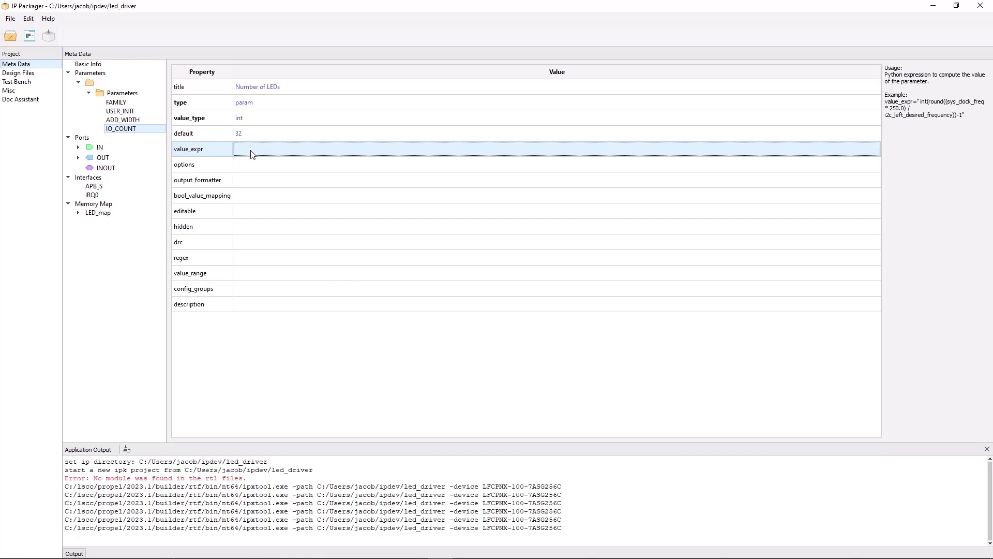
{"action": "left_click", "coordinate": [250, 163]}
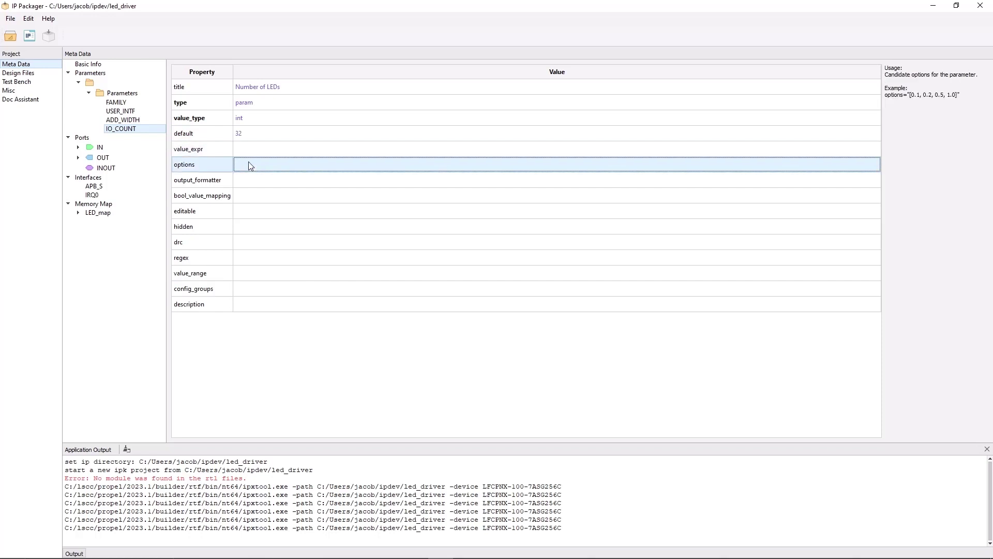
{"action": "left_click", "coordinate": [251, 164]}
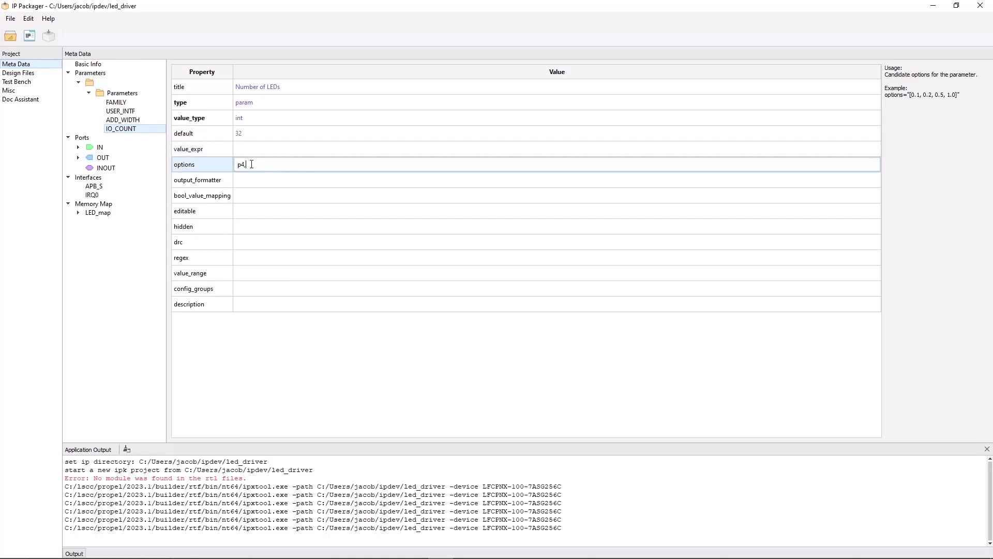
{"action": "key", "text": "BackSpace"}
{"action": "key", "text": "BackSpace"}
{"action": "key", "text": "BackSpace"}
{"action": "type", "text": "[4, 8, 12, 16, 32"}
{"action": "key", "text": "Return"}
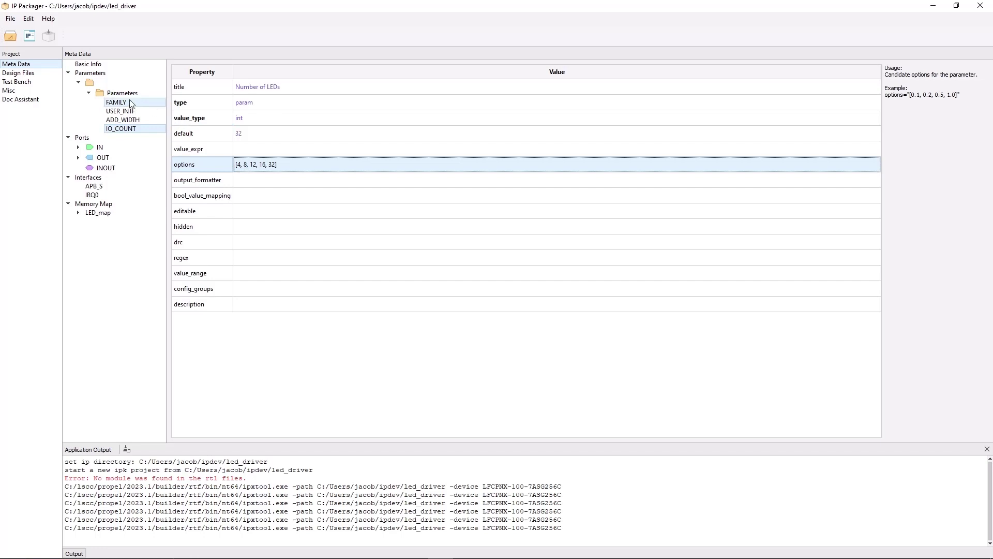
- Give INT_EN the title Enable Interrupt, type input, value type bool, and default True
{"action": "left_click", "coordinate": [253, 86]}
{"action": "type", "text": "Enable Interrupt"}
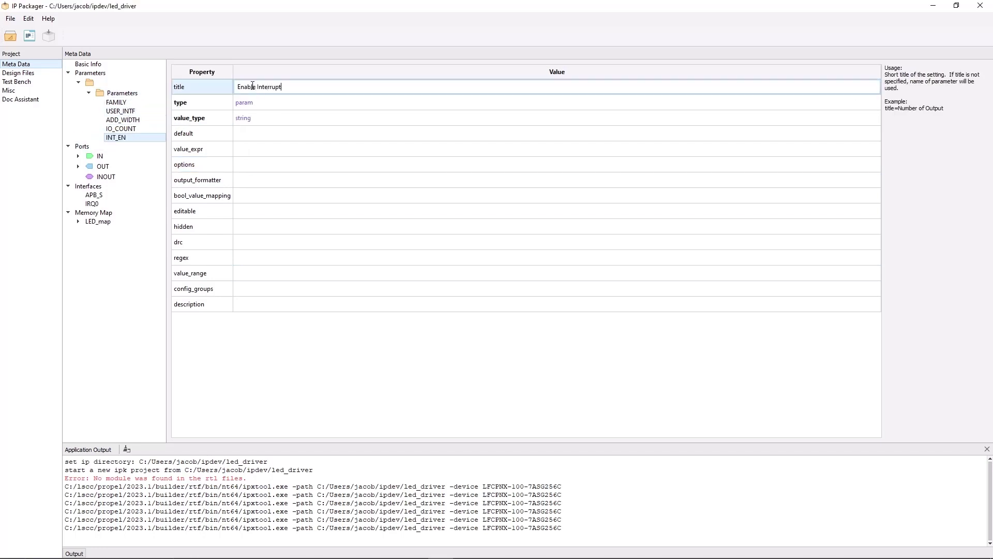
{"action": "key", "text": "Return"}
{"action": "left_click", "coordinate": [276, 101]}
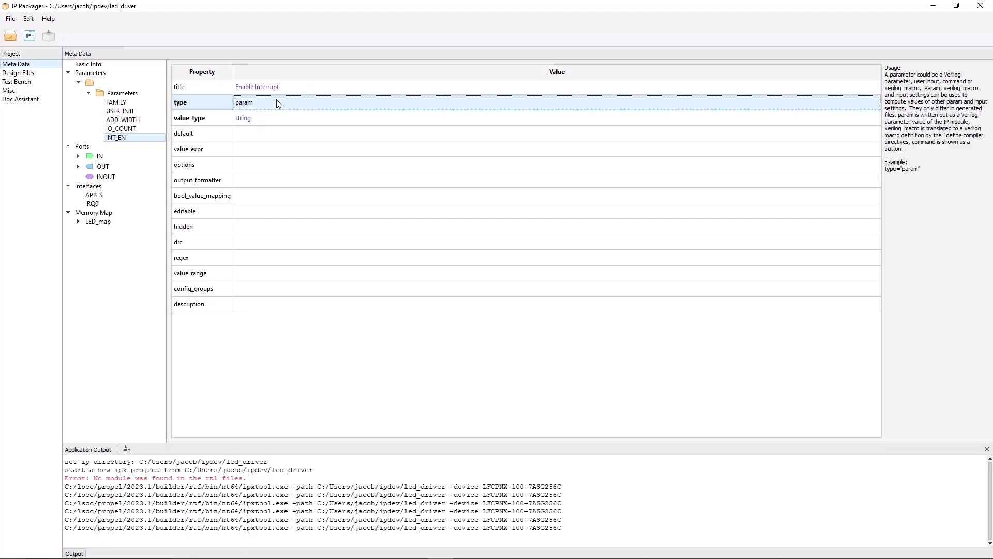
{"action": "left_click", "coordinate": [277, 103]}
{"action": "left_click", "coordinate": [268, 113]}
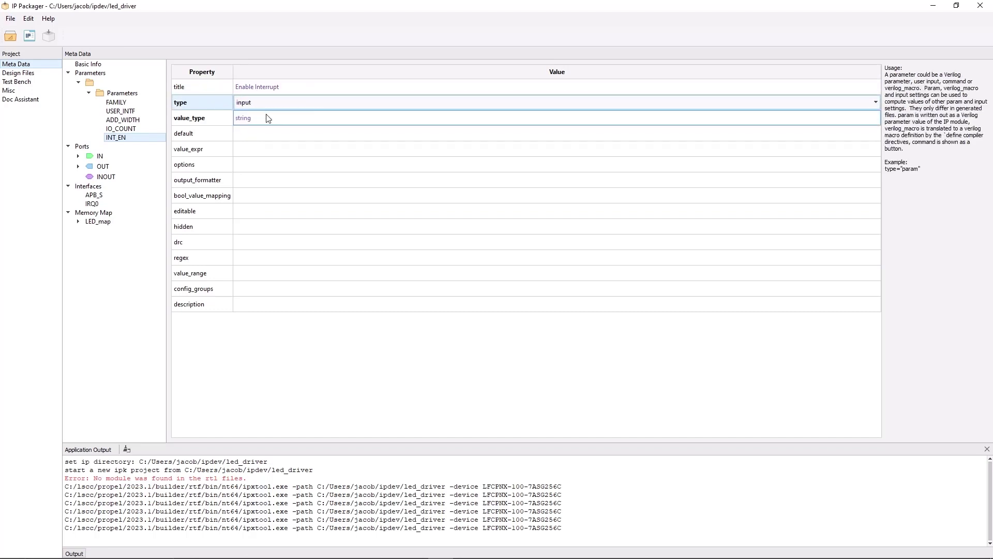
{"action": "left_click", "coordinate": [267, 118]}
{"action": "left_click", "coordinate": [267, 118]}
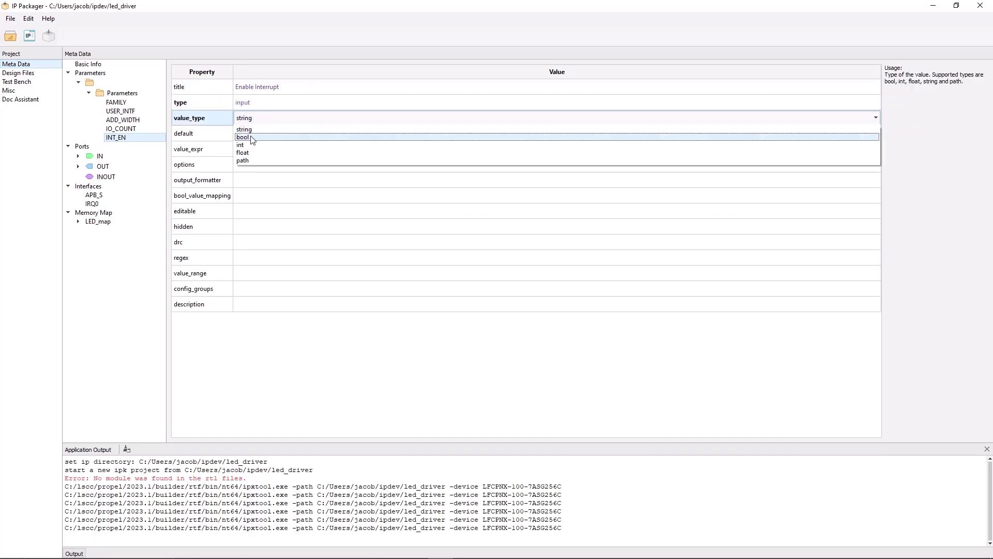
{"action": "left_click", "coordinate": [251, 139]}
{"action": "left_click", "coordinate": [252, 140]}
{"action": "left_click", "coordinate": [252, 135]}
{"action": "type", "text": "T"}
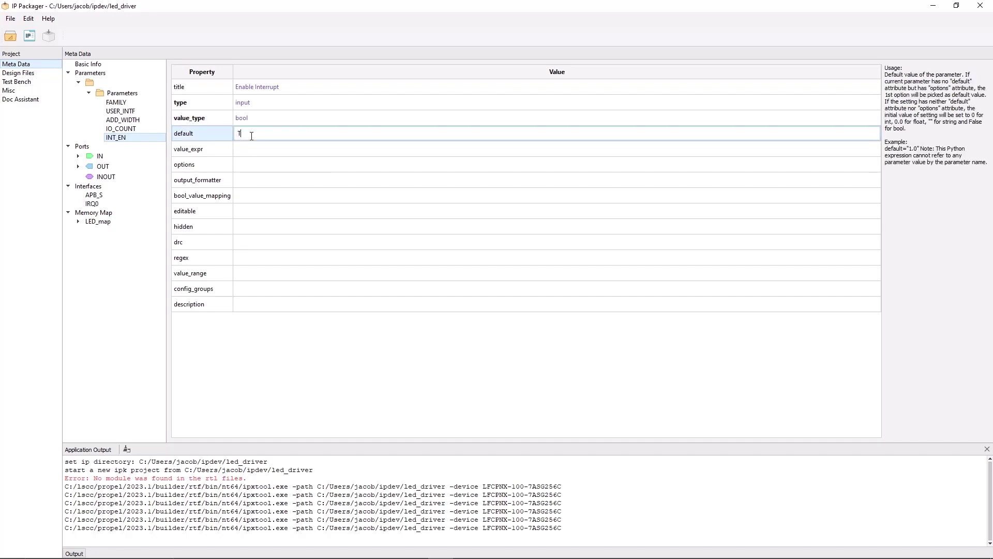
{"action": "type", "text": "rue"}
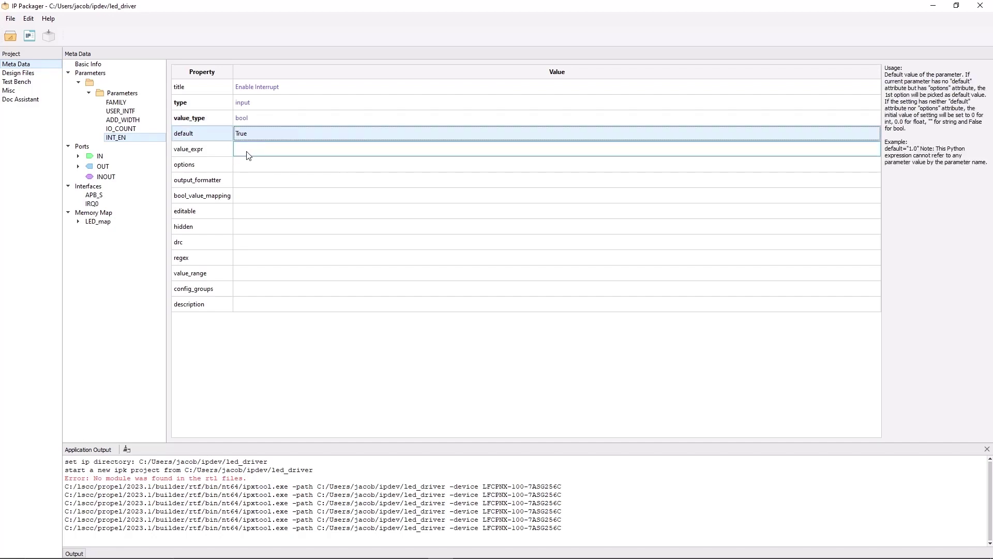
{"action": "left_click", "coordinate": [246, 154]}
- In the IP preview, try 12 for Number of LEDs, close it, and expand the parameter tree
{"action": "left_click", "coordinate": [30, 40]}
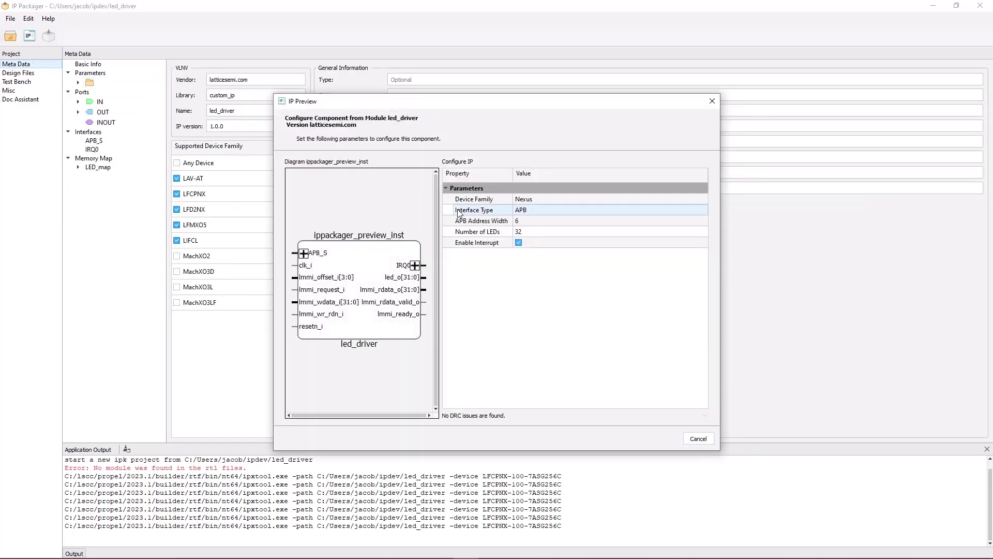
{"action": "left_click", "coordinate": [530, 234]}
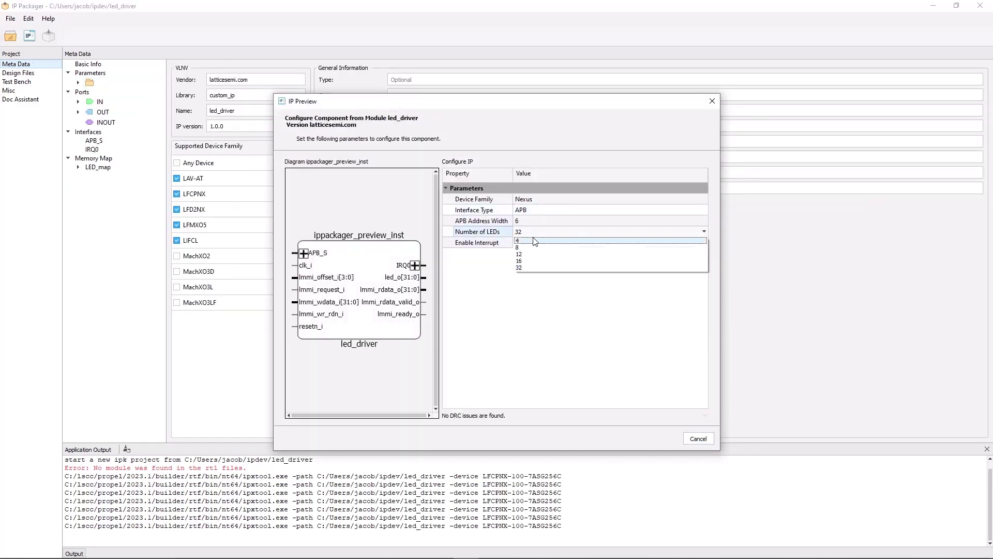
{"action": "left_click", "coordinate": [534, 260]}
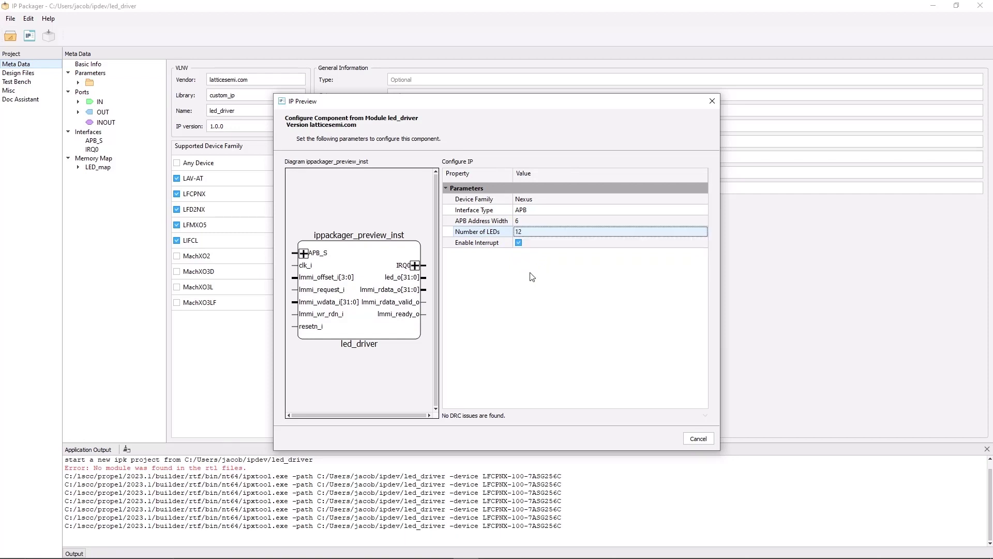
{"action": "key", "text": "Escape"}
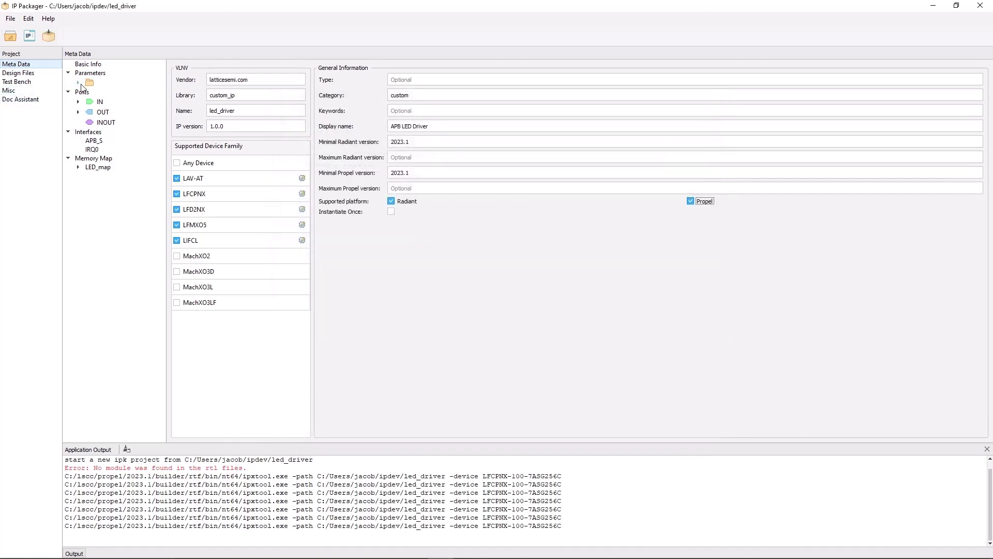
{"action": "left_click", "coordinate": [78, 82]}
- Add a new parameter group named Settings under Parameters
{"action": "left_click", "coordinate": [89, 92]}
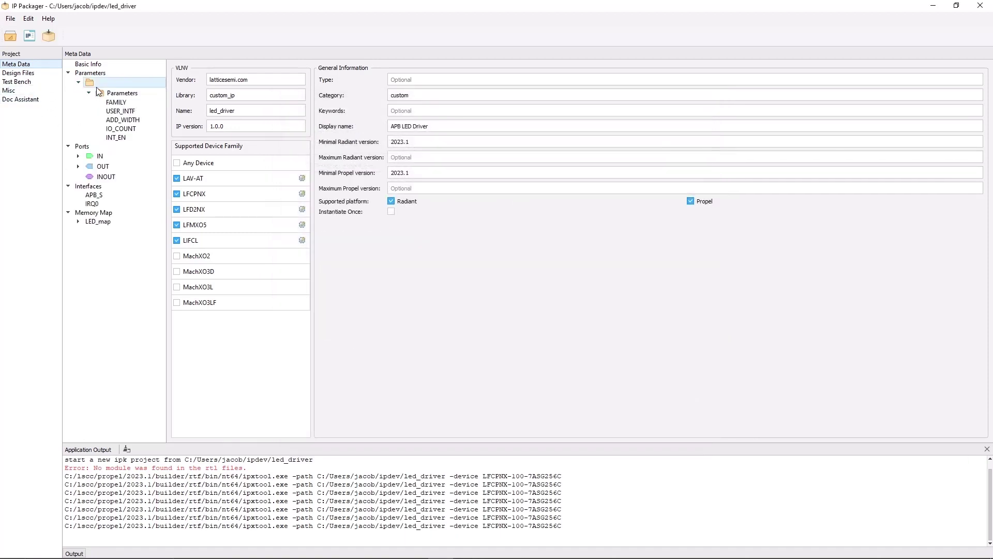
{"action": "right_click", "coordinate": [100, 94]}
{"action": "left_click", "coordinate": [133, 104]}
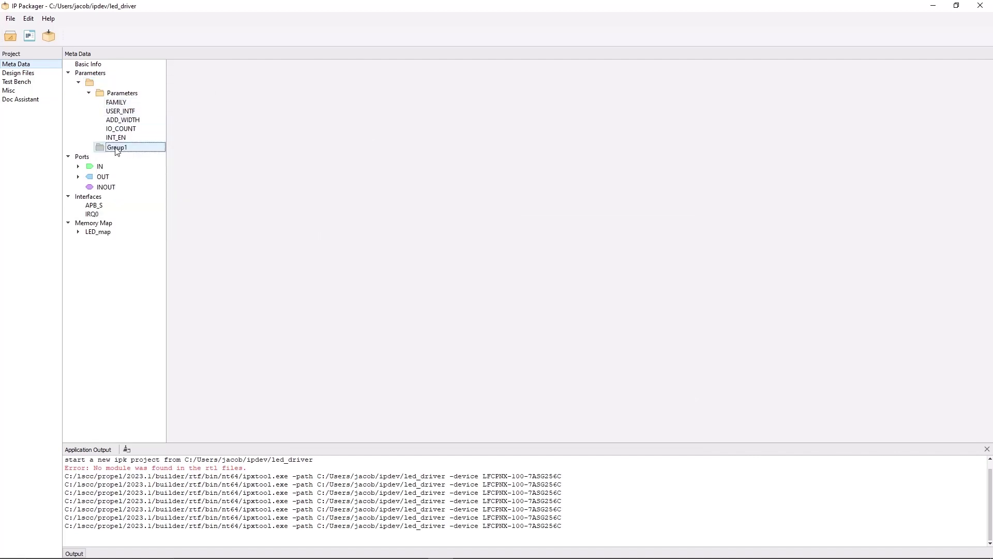
{"action": "type", "text": "Settings"}
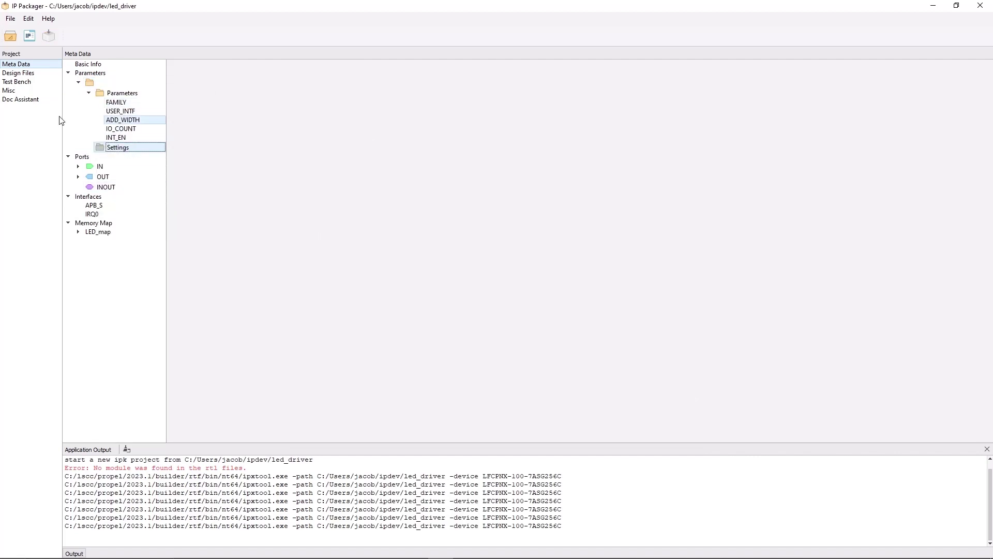
{"action": "left_click", "coordinate": [115, 138]}
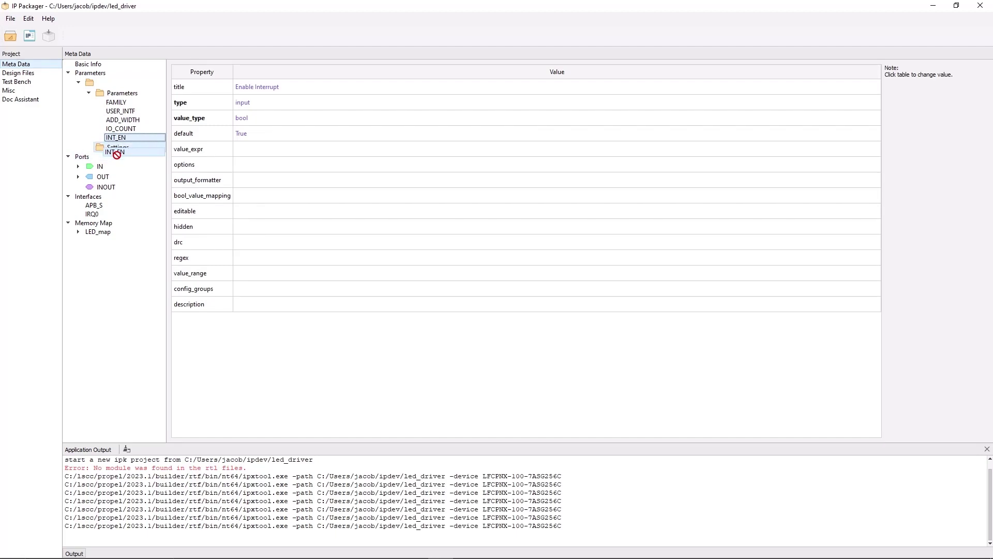
- Move INT_EN into the Settings group and confirm its own section in the IP preview
{"action": "left_click_drag", "start_coordinate": [123, 140], "coordinate": [118, 147]}
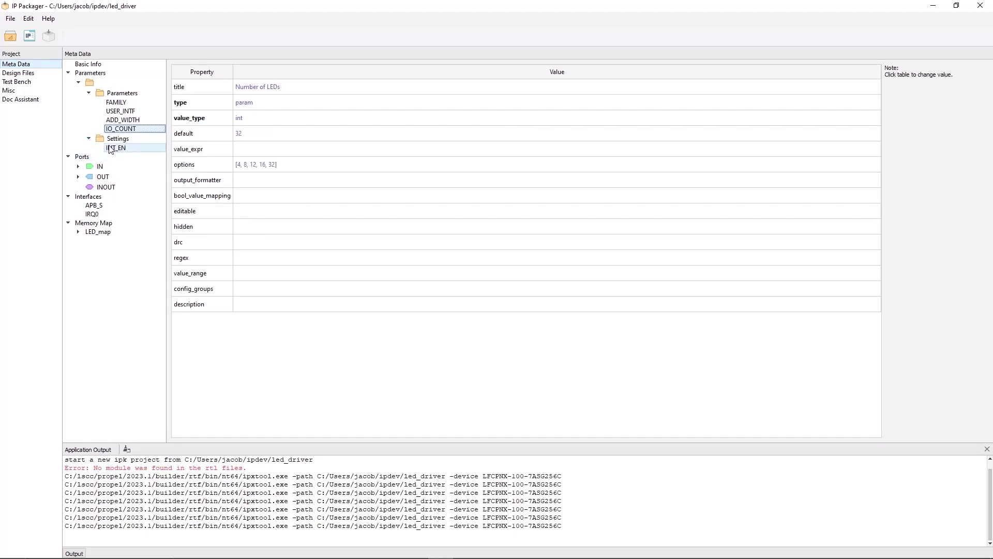
{"action": "left_click", "coordinate": [30, 36]}
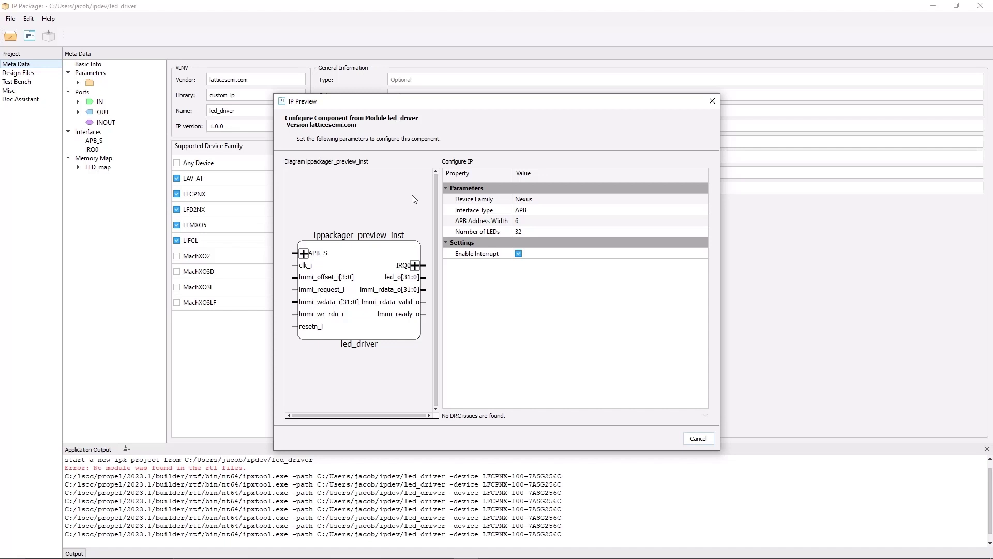
{"action": "key", "text": "Escape"}
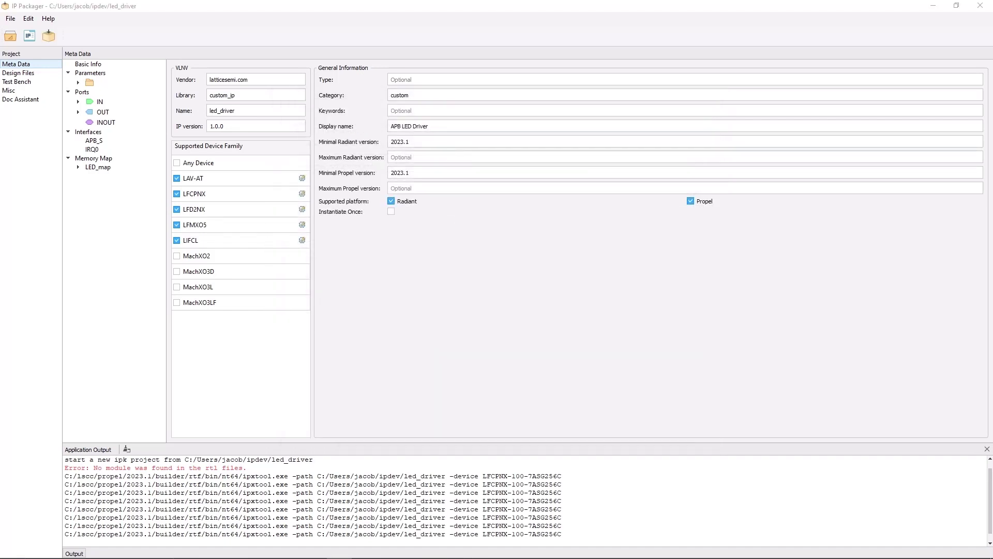
- Under OUT, change led_o's range from (31,0) to (IO_COUNT-1,0)
{"action": "left_click", "coordinate": [78, 112]}
{"action": "left_click", "coordinate": [105, 183]}
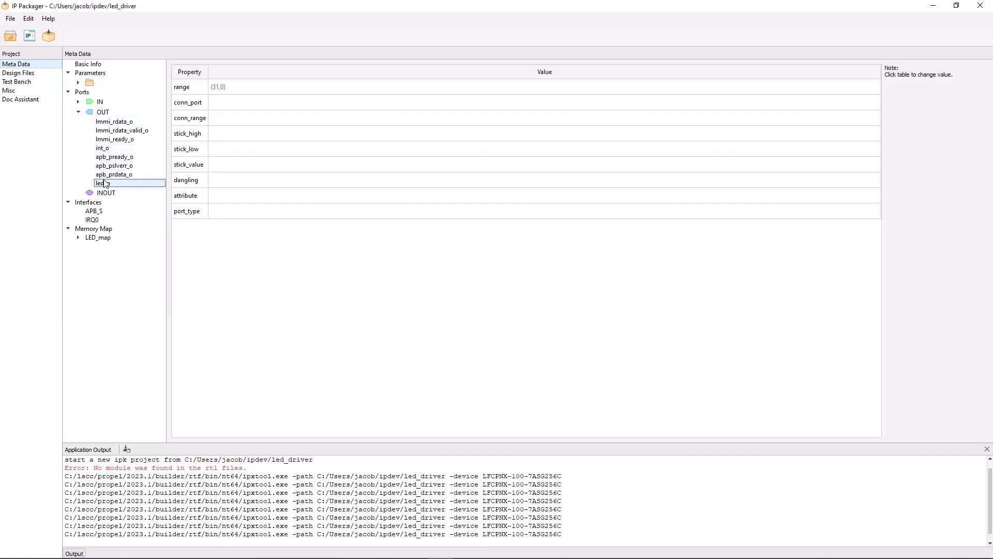
{"action": "left_click", "coordinate": [211, 88]}
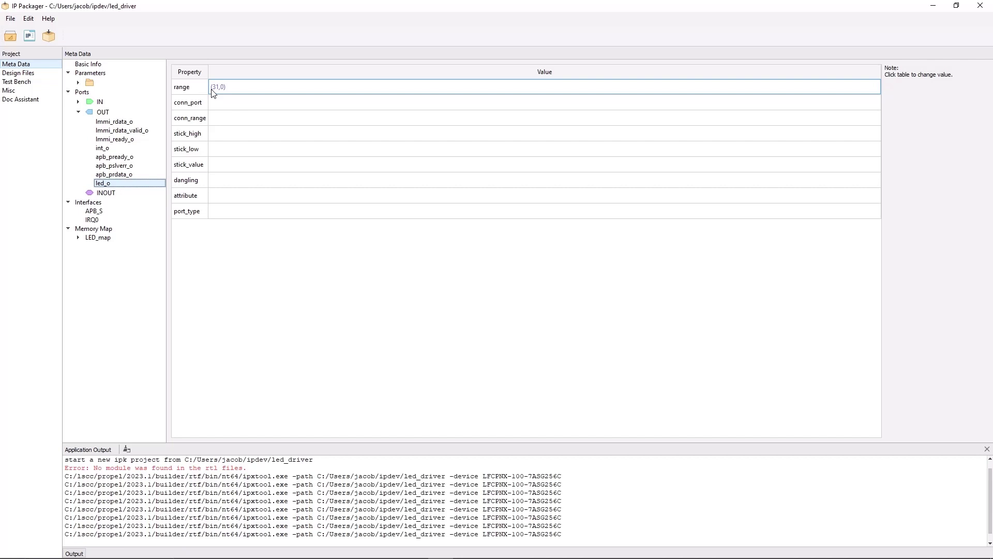
{"action": "left_click", "coordinate": [214, 92]}
{"action": "double_click", "coordinate": [217, 87]}
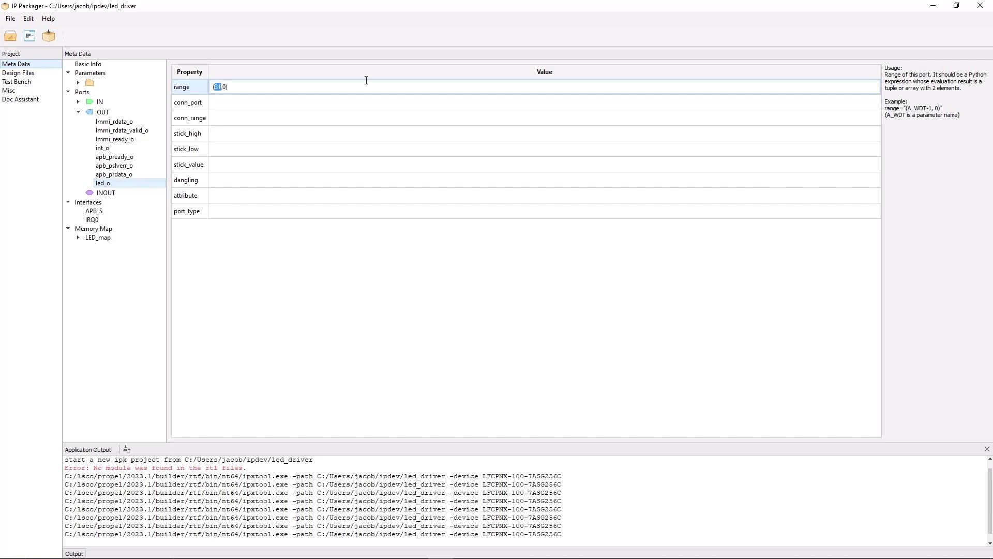
{"action": "type", "text": "IO_COUNT"}
{"action": "key", "text": "Return"}
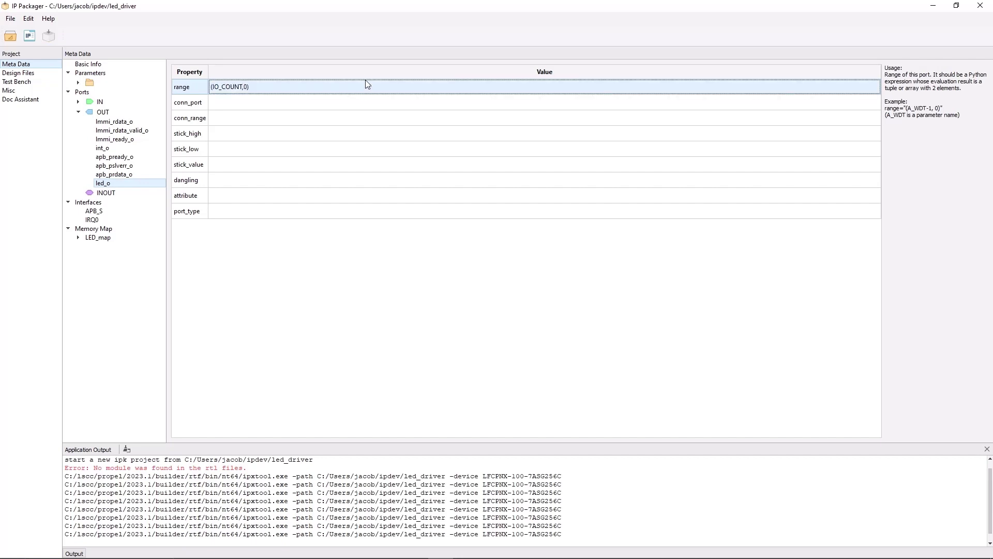
{"action": "left_click", "coordinate": [244, 86]}
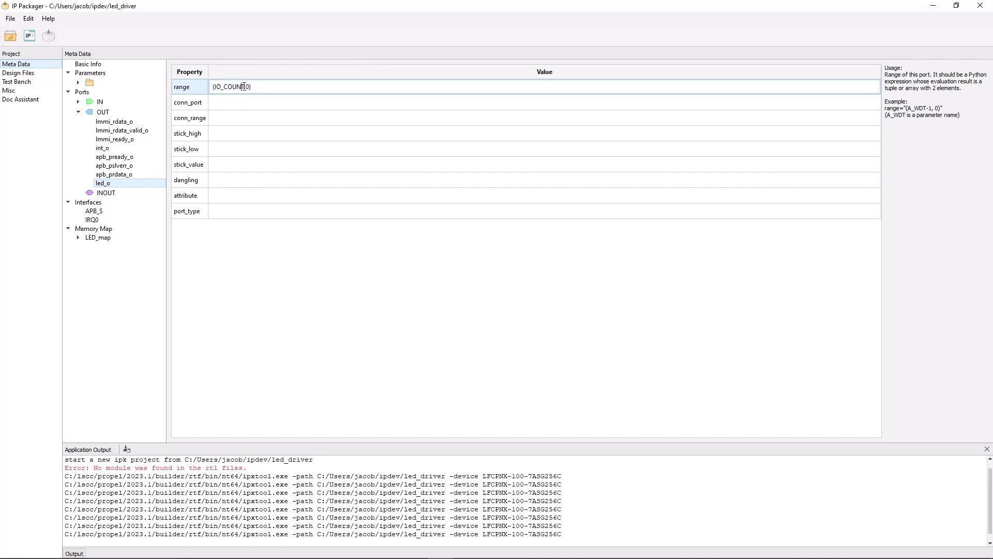
{"action": "type", "text": "-1"}
{"action": "key", "text": "Return"}
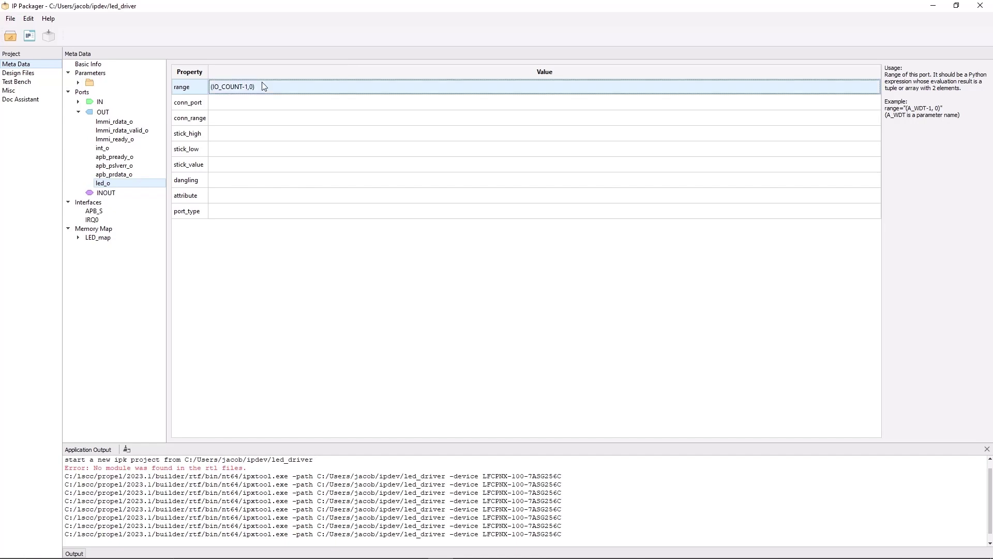
- In the IP preview, set Number of LEDs to 12, then 16, to watch led_o resize, then cancel
{"action": "left_click", "coordinate": [30, 35]}
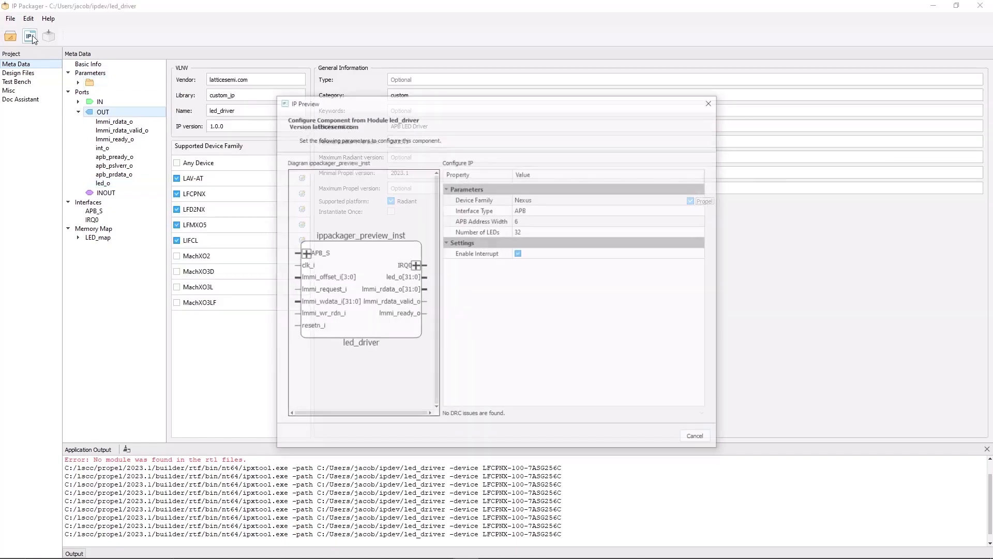
{"action": "left_click", "coordinate": [572, 231]}
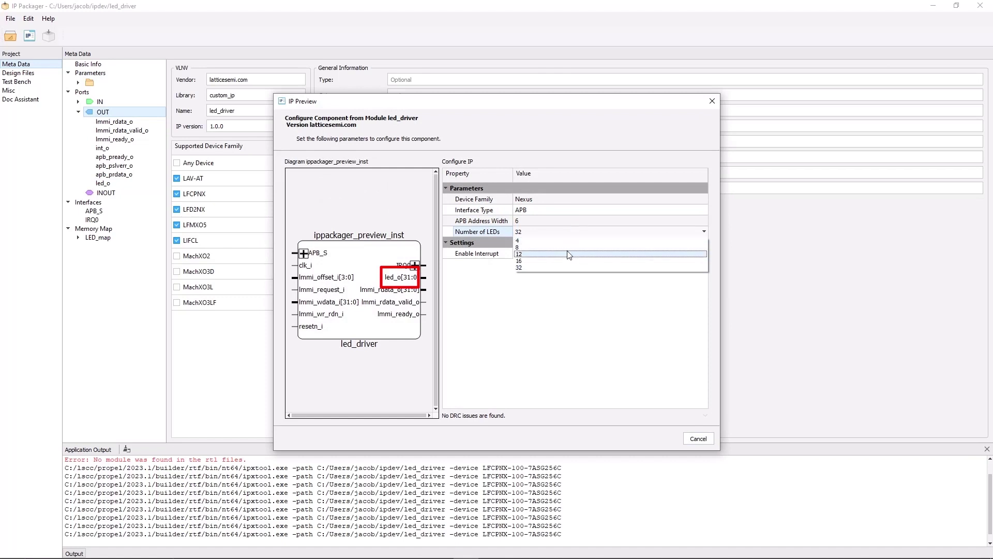
{"action": "left_click", "coordinate": [566, 253]}
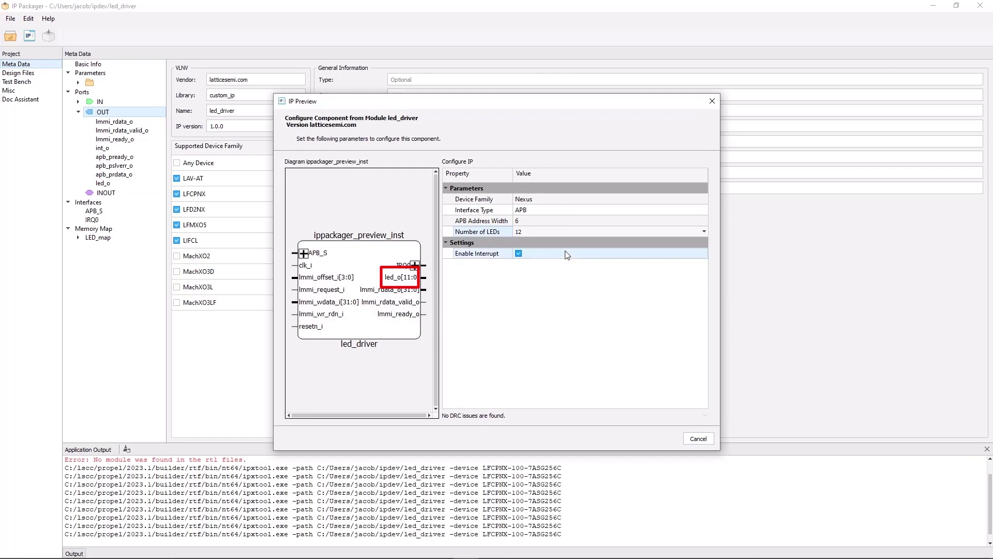
{"action": "left_click", "coordinate": [522, 232]}
{"action": "left_click", "coordinate": [520, 265]}
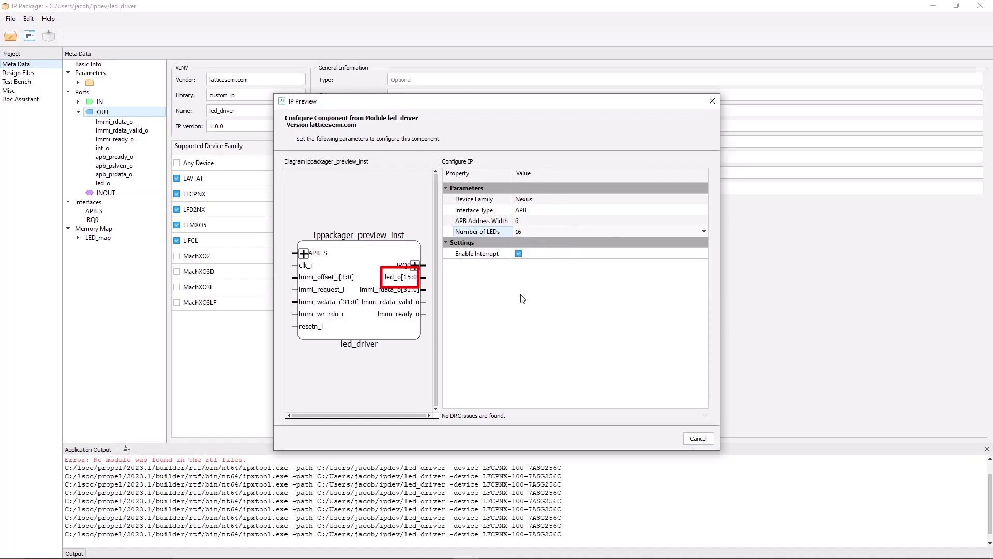
{"action": "left_click", "coordinate": [689, 439]}
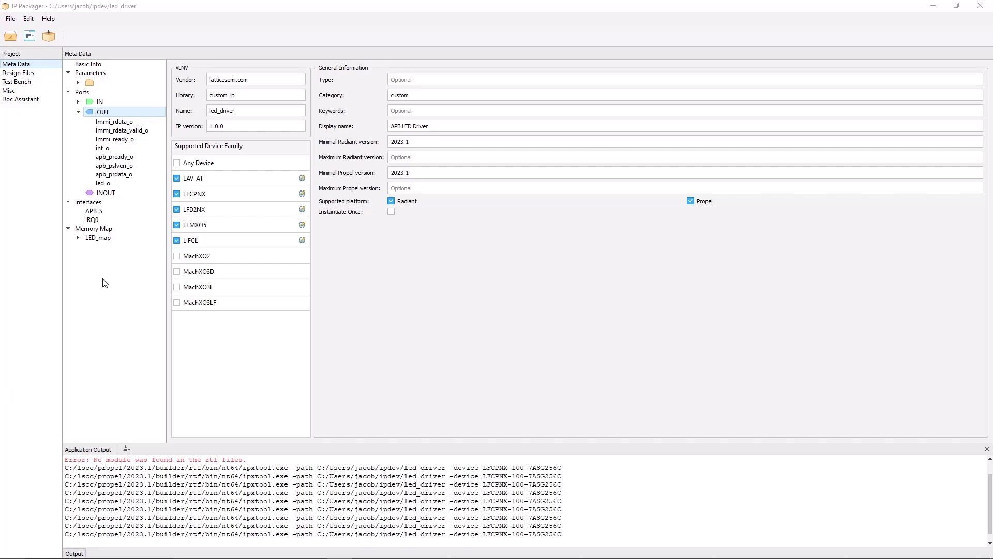
- Set the int_o port's stick_low value to INT_EN != True
{"action": "left_click", "coordinate": [100, 149]}
{"action": "left_click", "coordinate": [182, 155]}
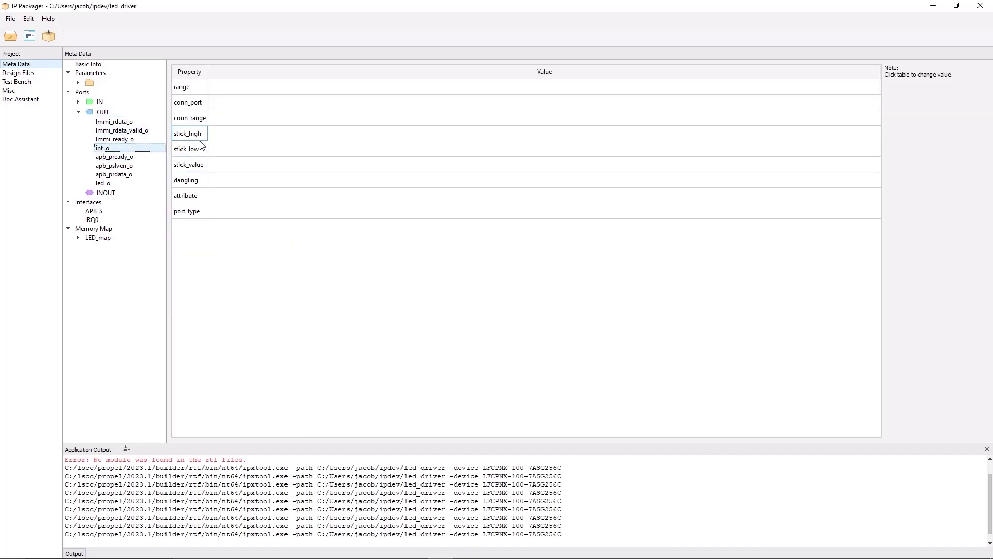
{"action": "left_click", "coordinate": [191, 152]}
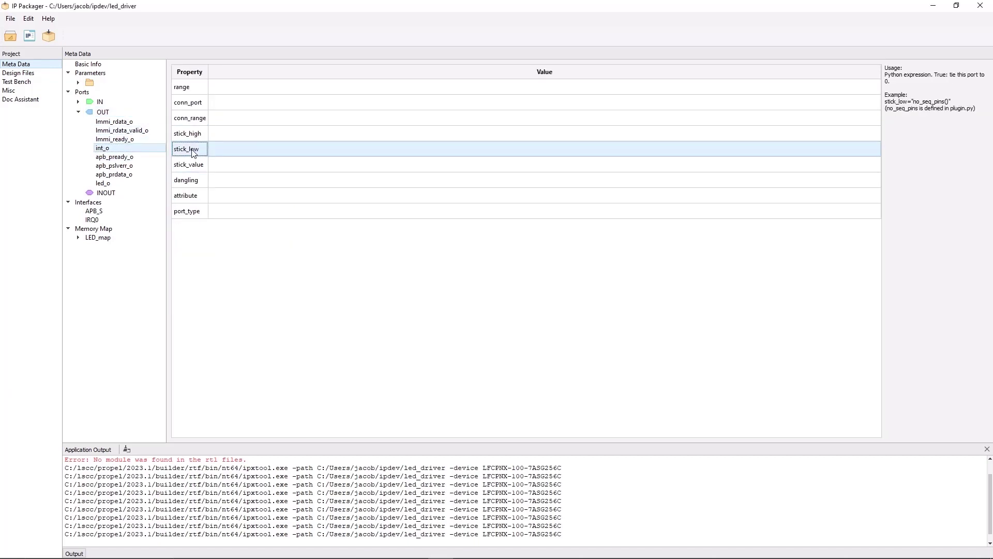
{"action": "double_click", "coordinate": [218, 150]}
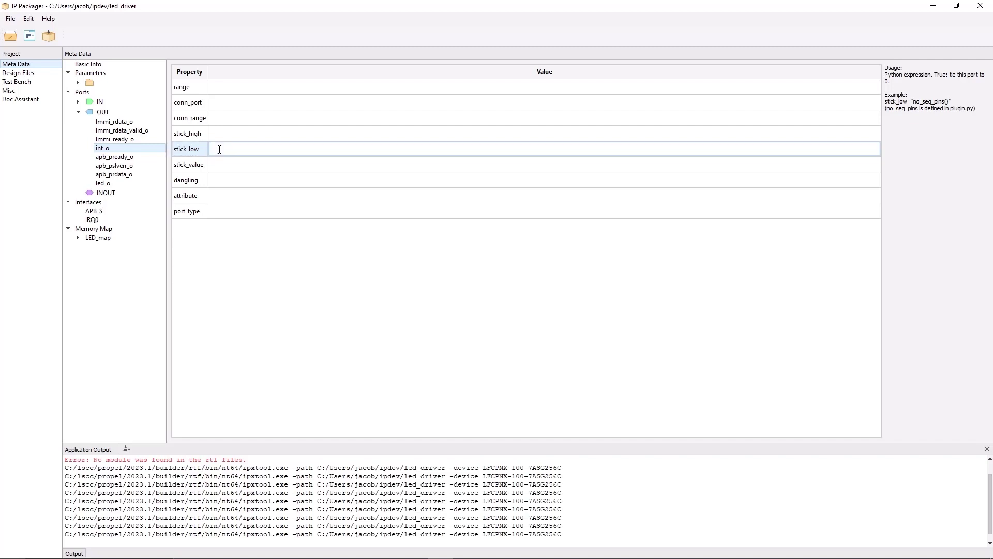
{"action": "type", "text": "INT_EN != True"}
{"action": "key", "text": "Return"}
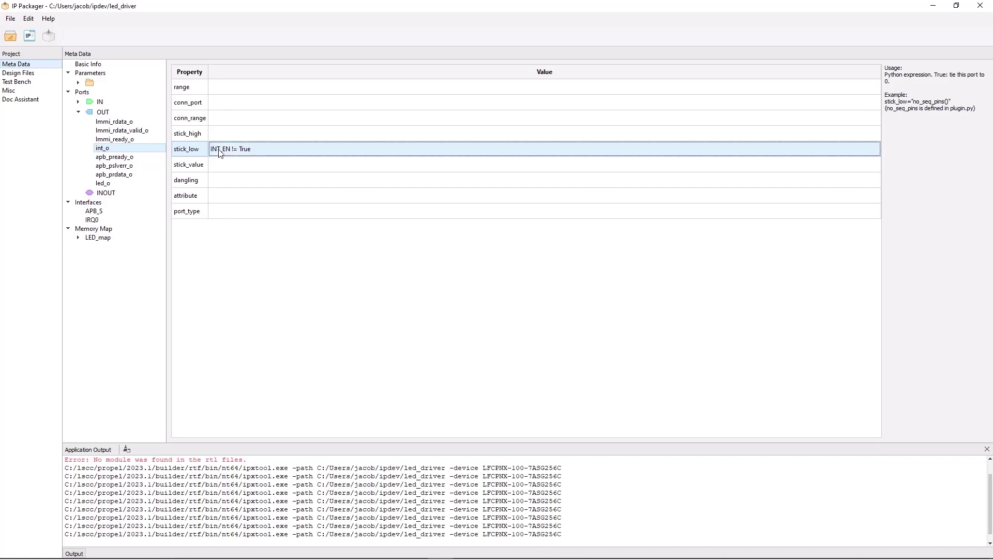
- In the IP preview, toggle Enable Interrupt off and on to check IRQ0, then select lmmi_rdata_o
{"action": "left_click", "coordinate": [28, 39]}
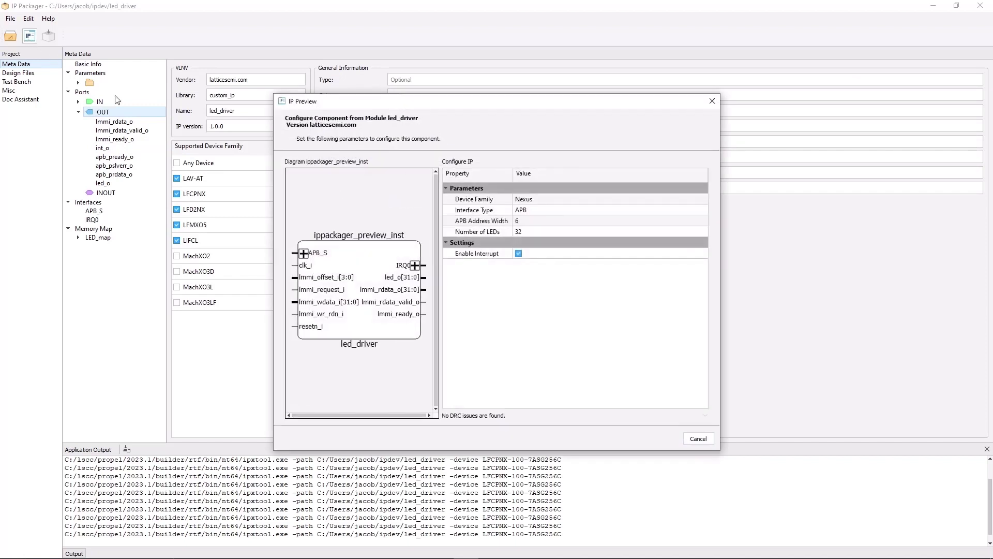
{"action": "left_click", "coordinate": [518, 253]}
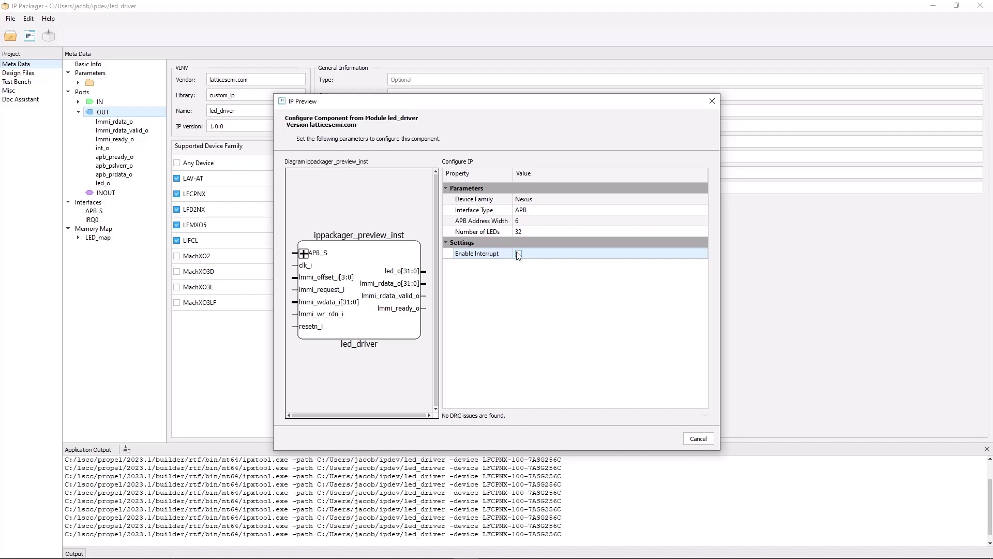
{"action": "left_click", "coordinate": [518, 254]}
{"action": "key", "text": "Escape"}
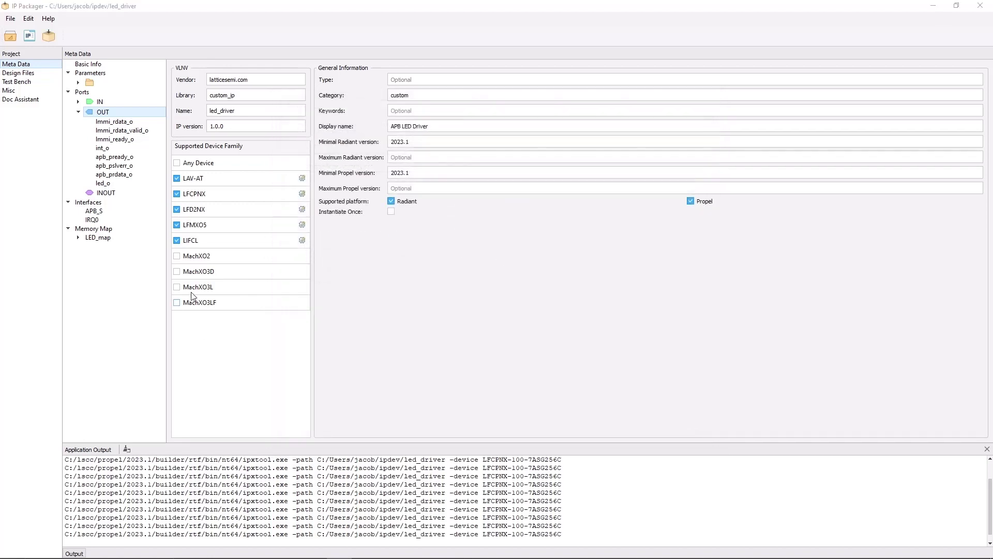
{"action": "left_click", "coordinate": [96, 123]}
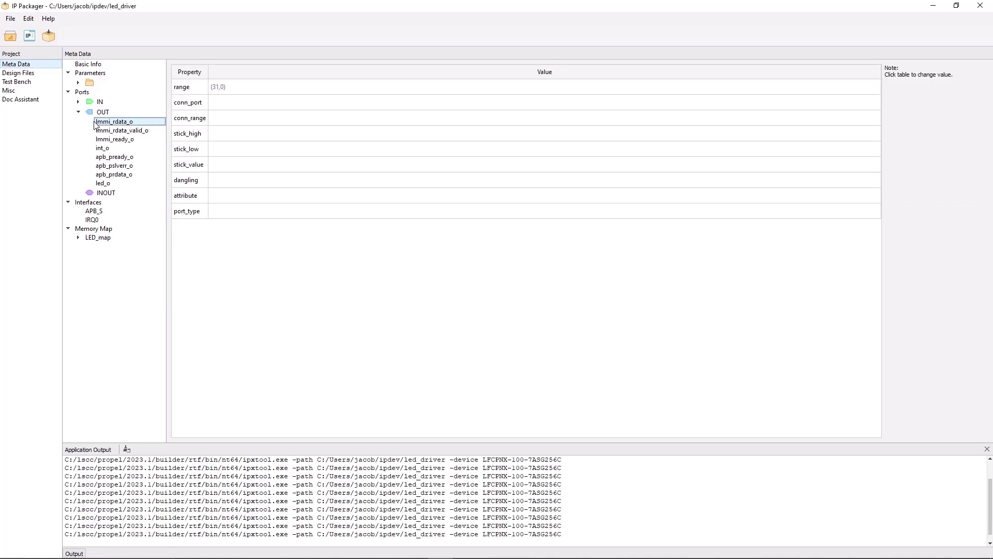
- Give lmmi_rdata_o stick_low USER_INTF == 'APB' and check lmmi_rdata_valid_o and lmmi_ready_o
{"action": "left_click", "coordinate": [223, 150]}
{"action": "left_click", "coordinate": [224, 154]}
{"action": "type", "text": "Y"}
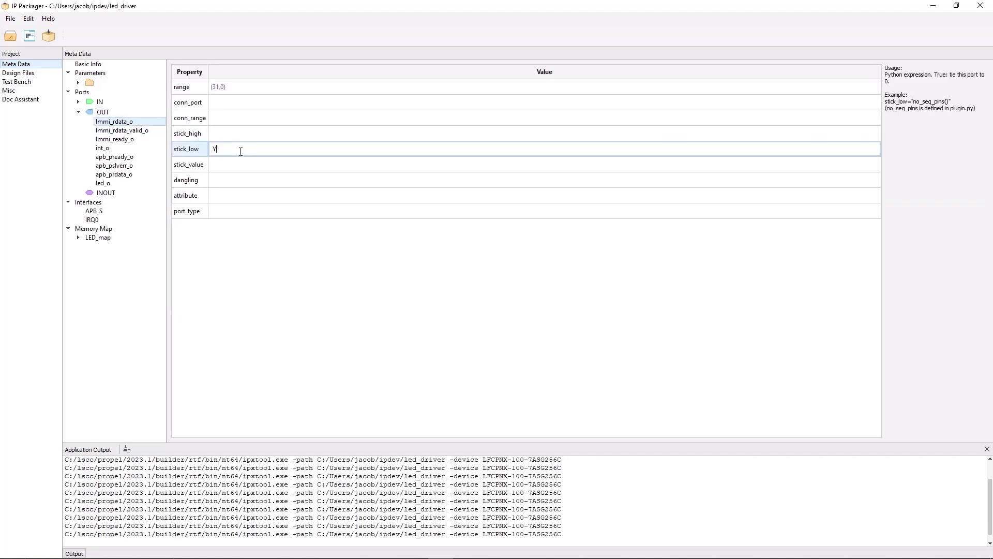
{"action": "key", "text": "BackSpace"}
{"action": "type", "text": "USER_INTR == 'APB'"}
{"action": "key", "text": "Return"}
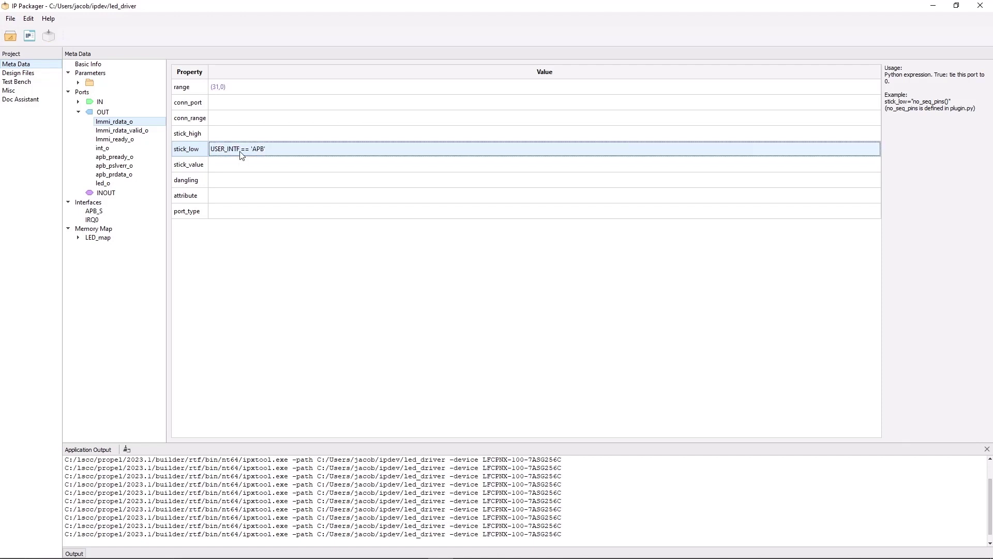
{"action": "key", "text": "Down"}
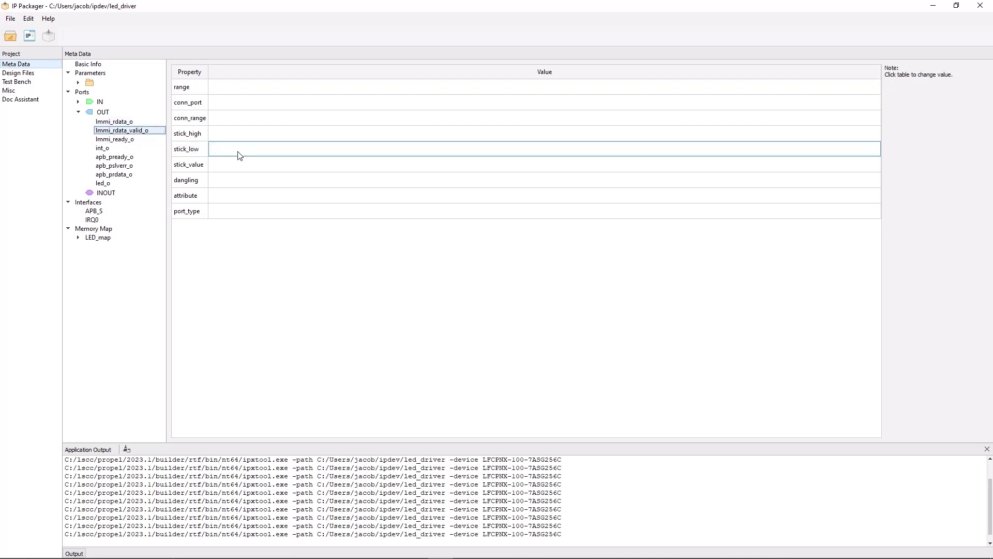
{"action": "left_click", "coordinate": [238, 155]}
{"action": "left_click", "coordinate": [144, 140]}
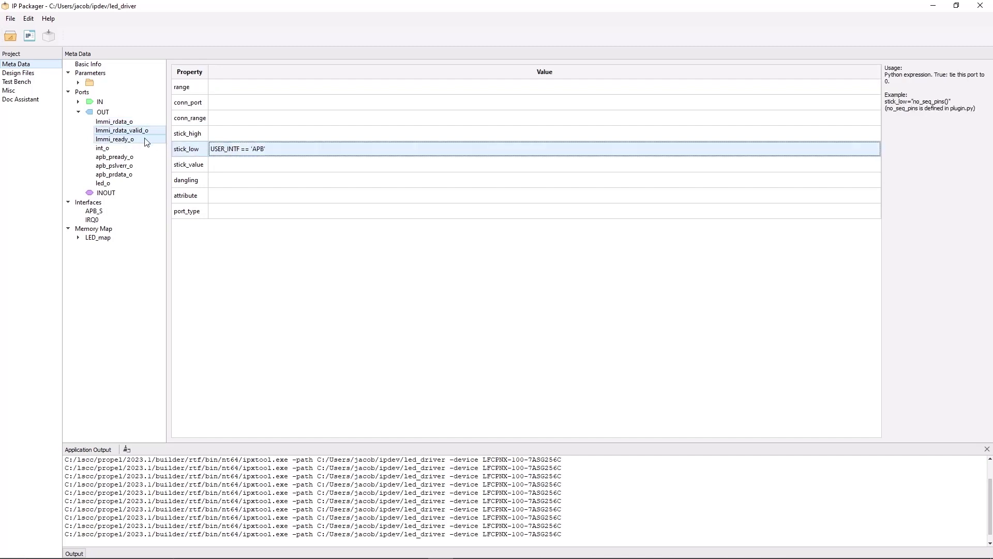
{"action": "left_click", "coordinate": [254, 154]}
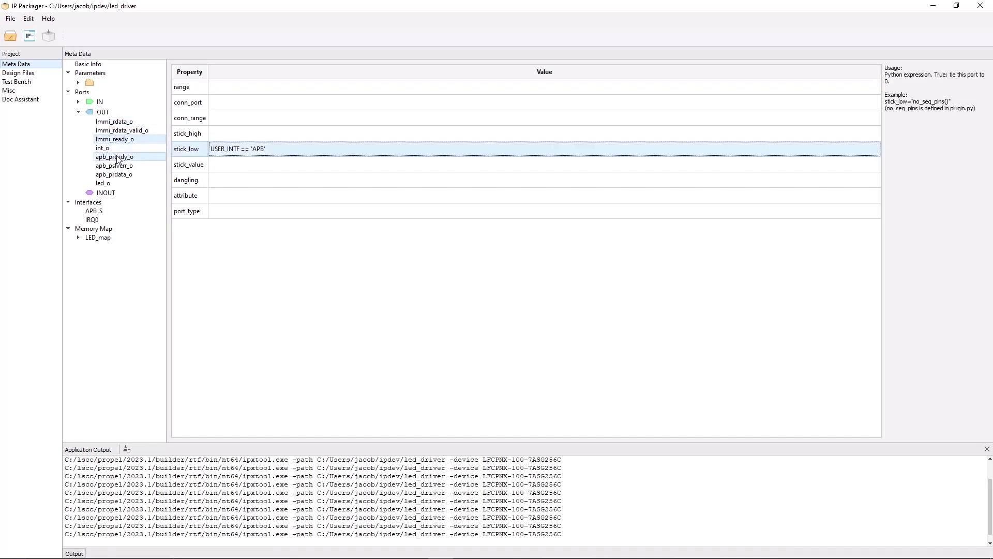
{"action": "left_click", "coordinate": [78, 101]}
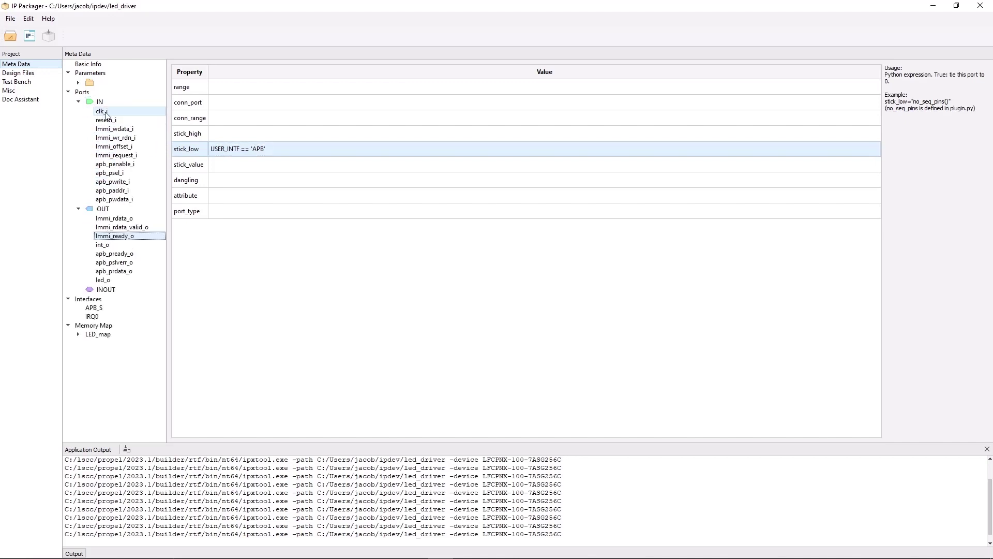
- Apply the APB stick_low condition to lmmi_wdata_i, lmmi_wr_rdn_i, lmmi_offset_i and lmmi_request_i
{"action": "left_click", "coordinate": [113, 129]}
{"action": "left_click", "coordinate": [228, 148]}
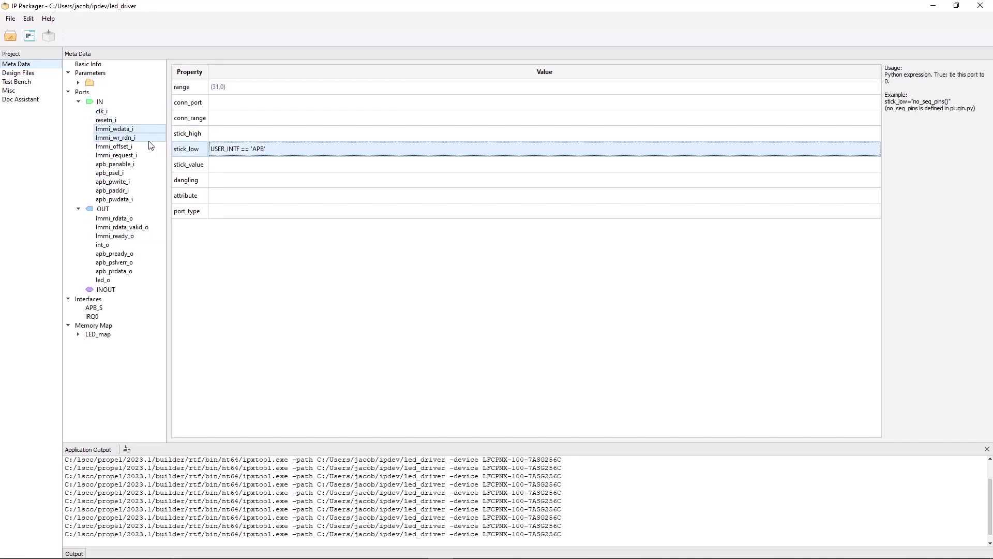
{"action": "left_click", "coordinate": [114, 137]}
{"action": "left_click", "coordinate": [220, 153]}
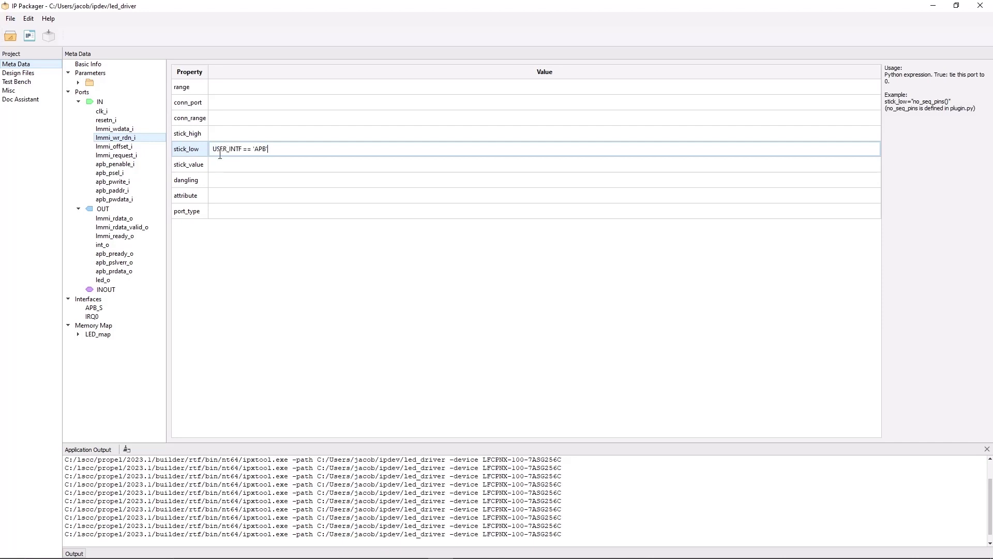
{"action": "left_click", "coordinate": [114, 146]}
{"action": "left_click", "coordinate": [217, 148]}
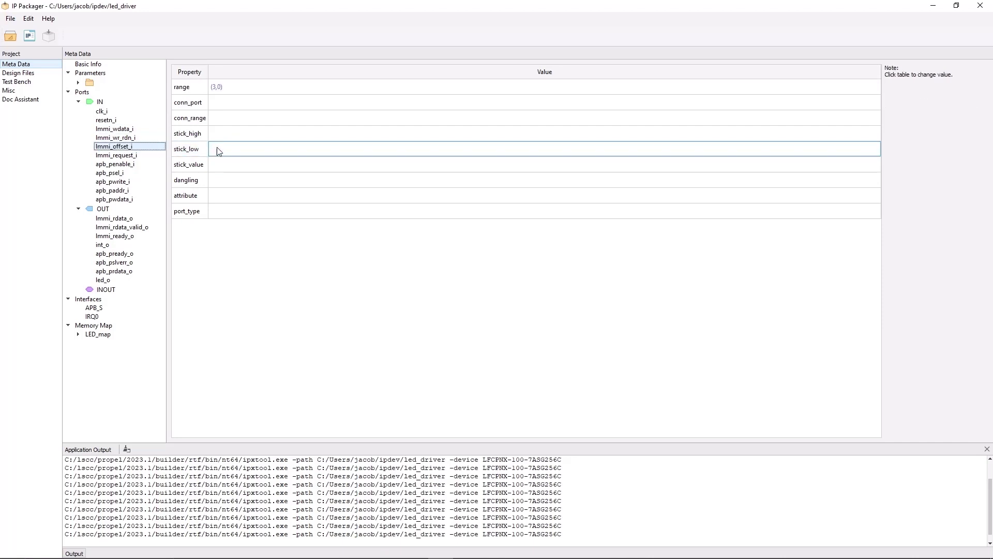
{"action": "left_click", "coordinate": [160, 156]}
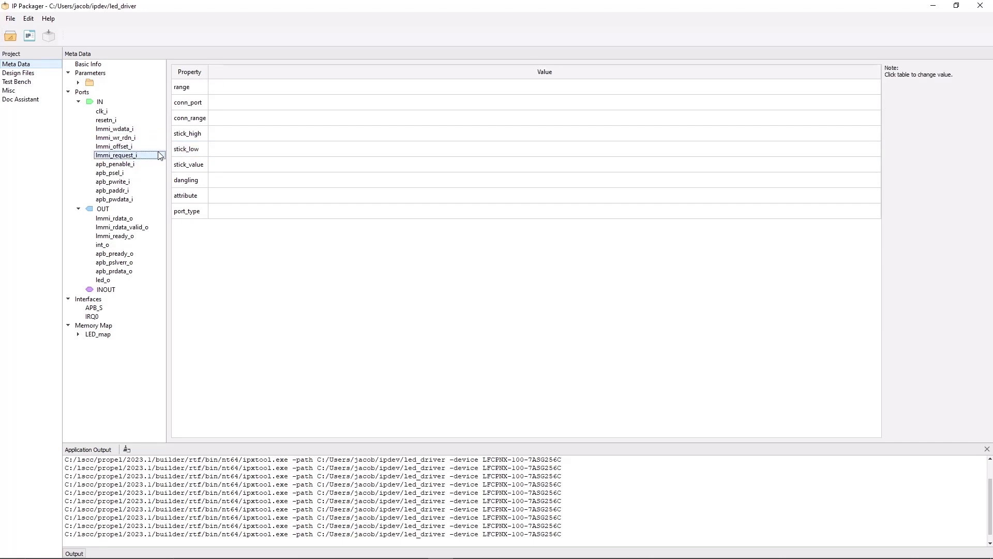
{"action": "left_click", "coordinate": [221, 150]}
{"action": "type", "text": "USER_INTF == 'APB'"}
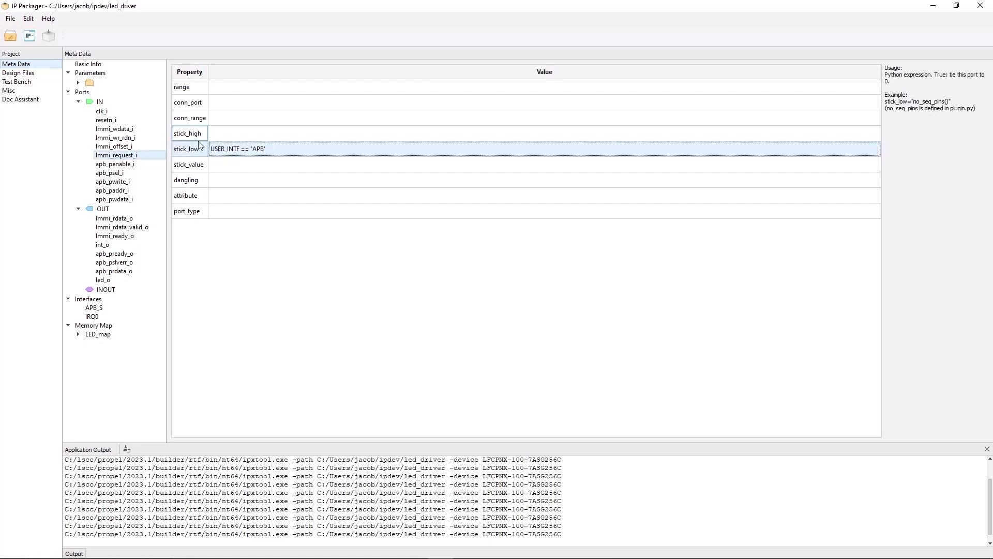
{"action": "left_click", "coordinate": [35, 37]}
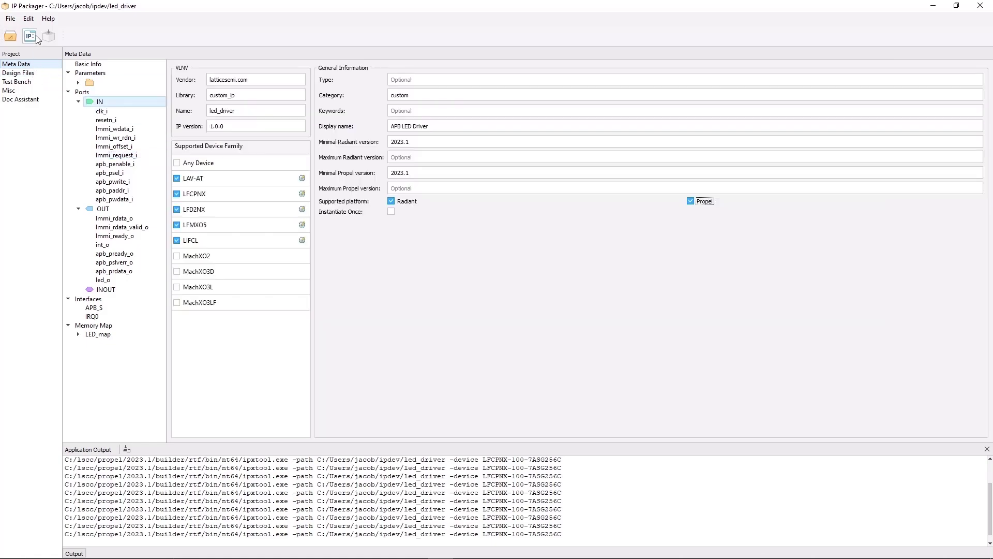
{"action": "left_click", "coordinate": [534, 204]}
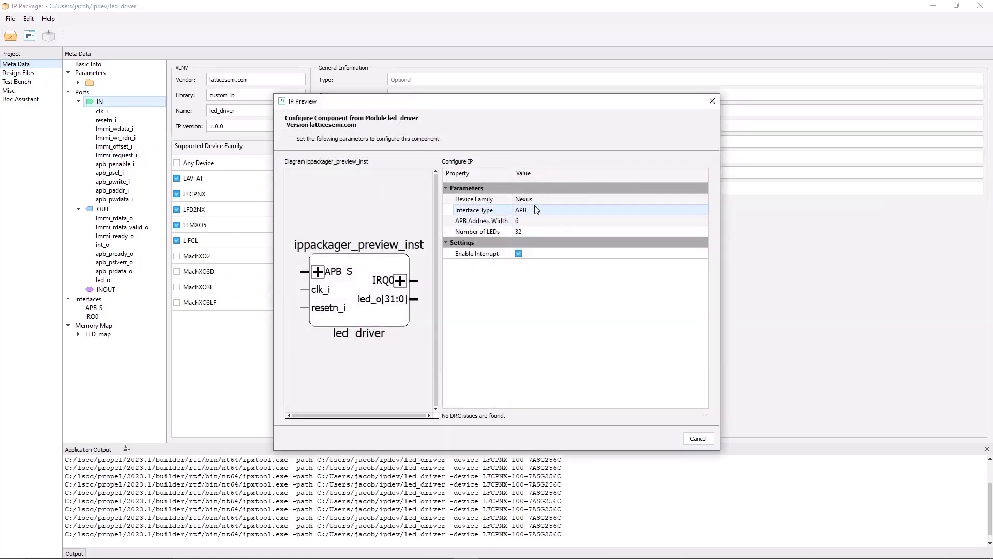
{"action": "left_click", "coordinate": [536, 206]}
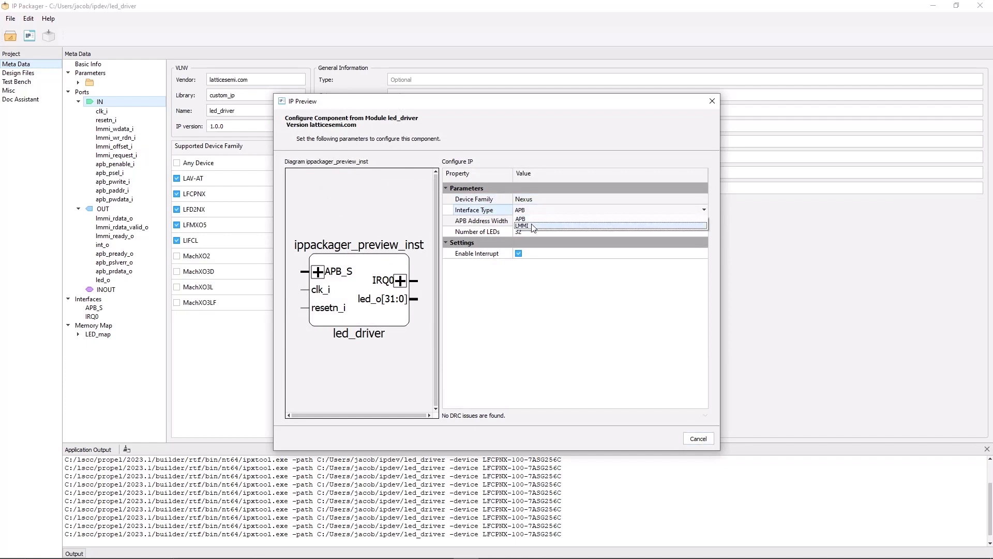
{"action": "left_click", "coordinate": [532, 226]}
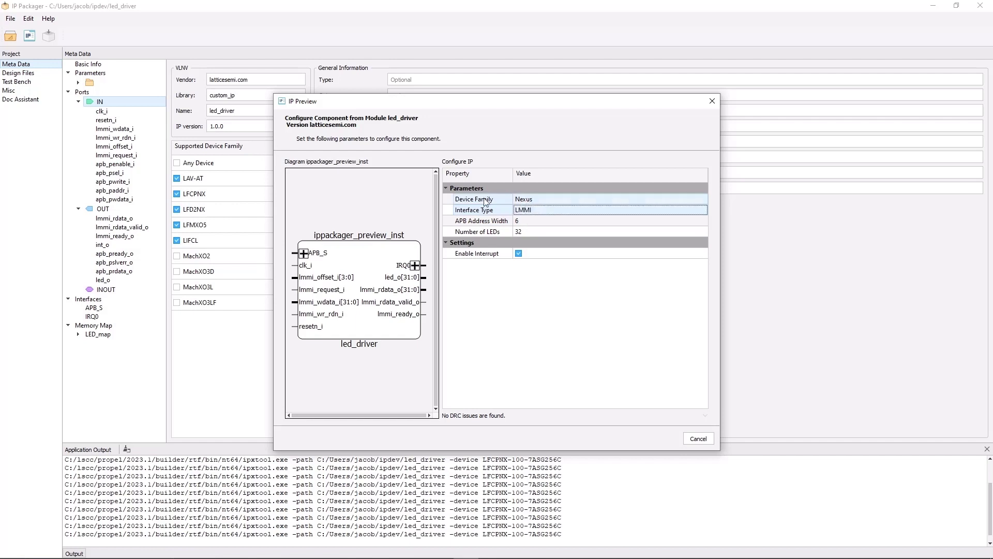
{"action": "left_click", "coordinate": [118, 148]}
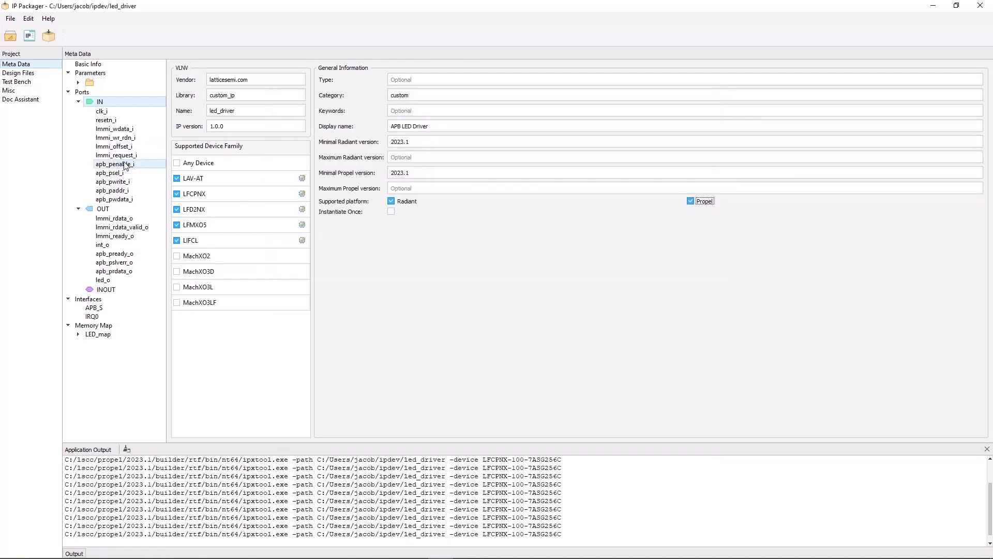
- Set apb_penable_i's stick_low to USER_INTF != 'APB' and copy the condition
{"action": "left_click", "coordinate": [128, 165]}
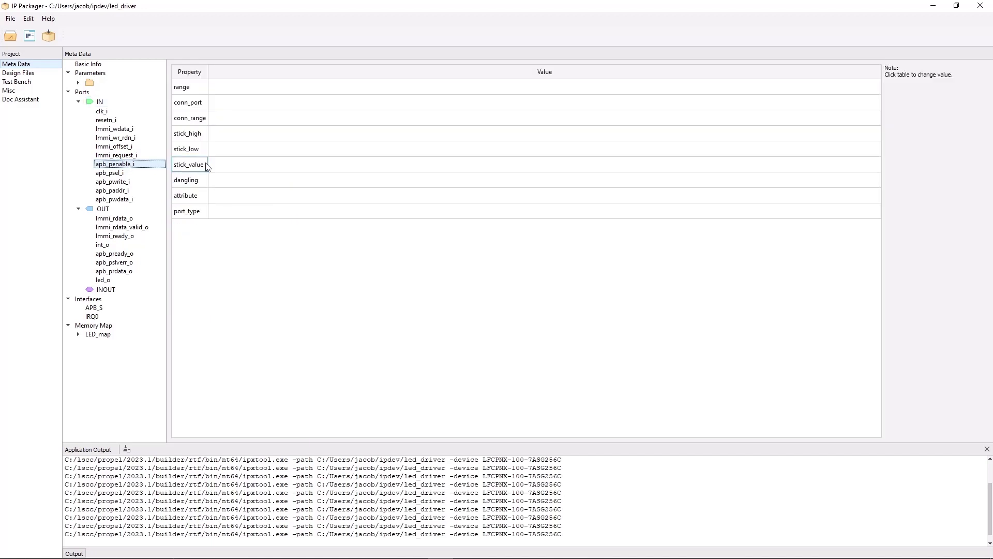
{"action": "left_click", "coordinate": [226, 147]}
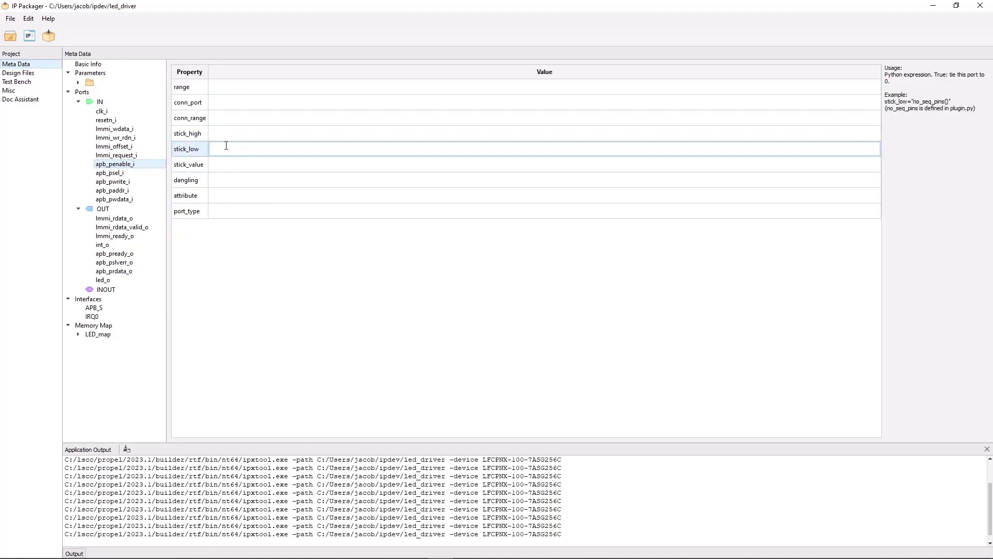
{"action": "type", "text": "USER_INTF != 'APB'"}
{"action": "key", "text": "Return"}
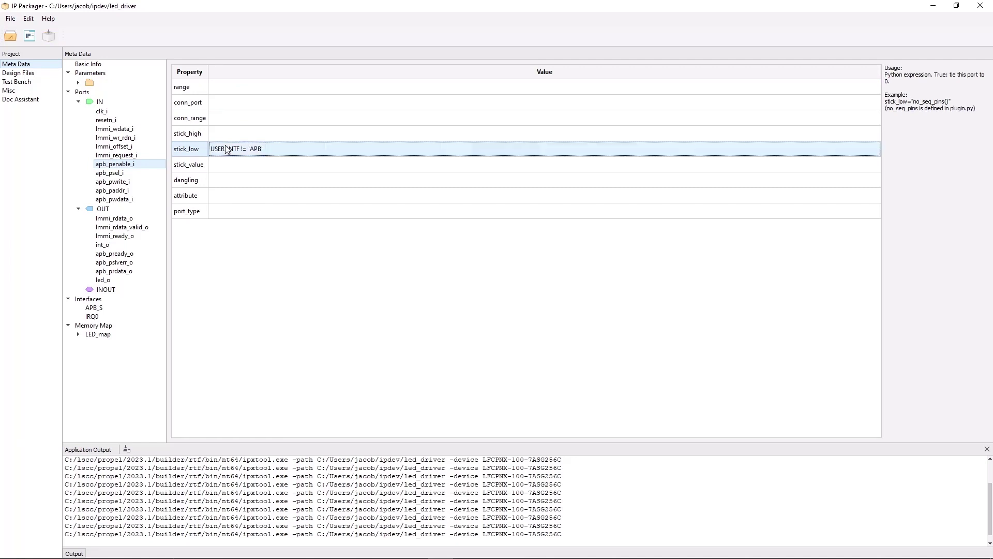
{"action": "double_click", "coordinate": [269, 148]}
{"action": "key", "text": "ctrl+c"}
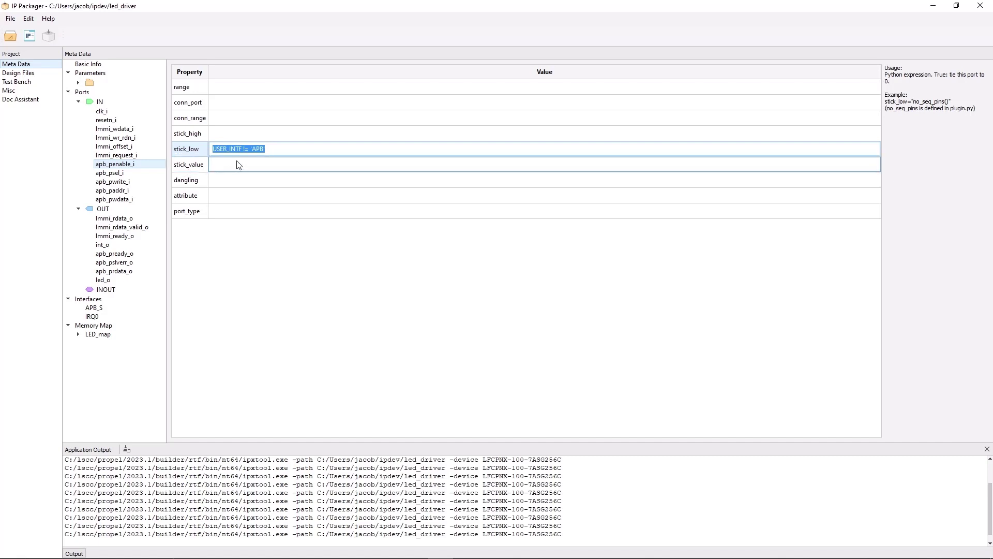
- Paste USER_INTF != 'APB' into stick_low of apb_psel_i, apb_pwrite_i, apb_paddr_i and apb_pwdata_i
{"action": "left_click", "coordinate": [146, 175]}
{"action": "left_click", "coordinate": [222, 150]}
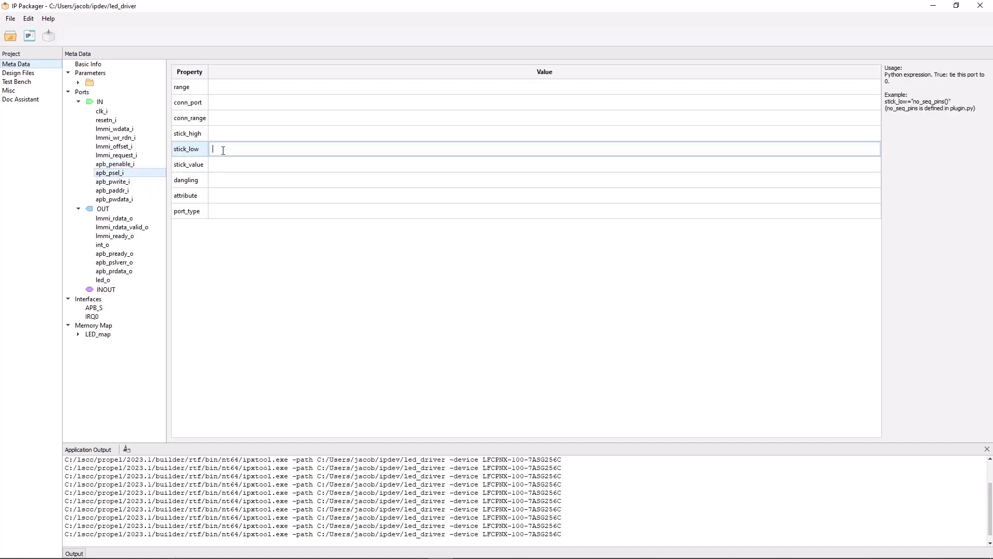
{"action": "left_click", "coordinate": [115, 182]}
{"action": "double_click", "coordinate": [222, 148]}
{"action": "key", "text": "ctrl+v"}
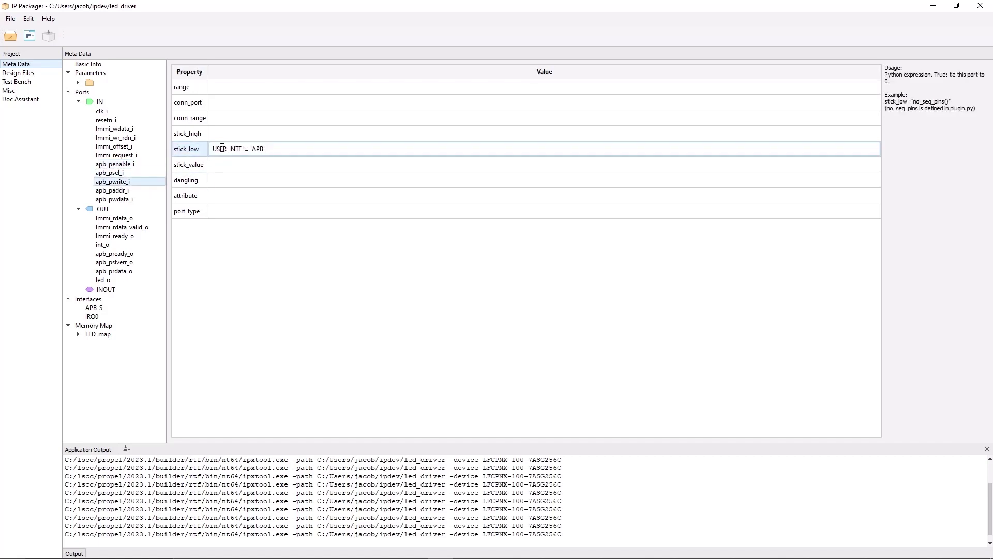
{"action": "left_click", "coordinate": [176, 164]}
{"action": "left_click", "coordinate": [111, 190]}
{"action": "left_click", "coordinate": [233, 149]}
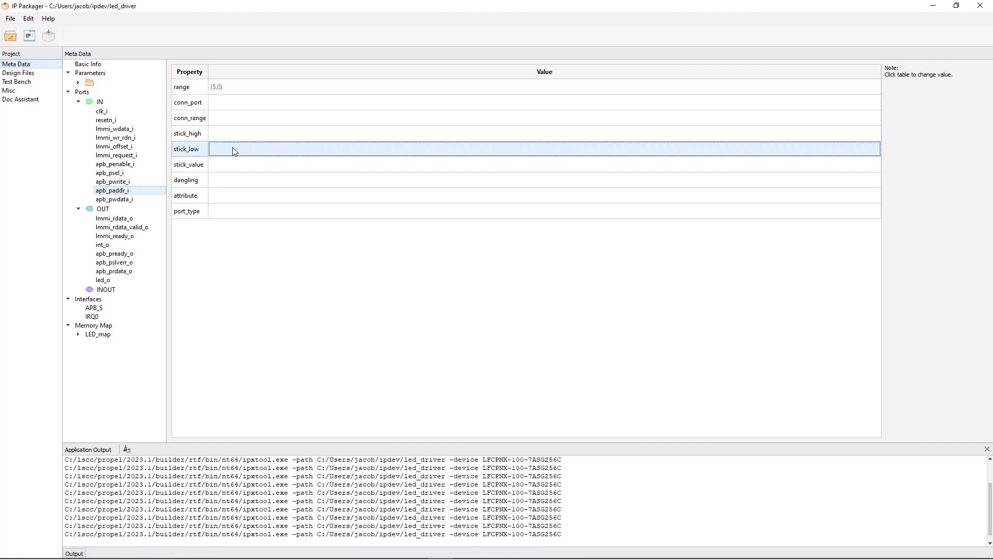
{"action": "double_click", "coordinate": [231, 149]}
{"action": "key", "text": "ctrl+v"}
{"action": "left_click", "coordinate": [176, 164]}
{"action": "left_click", "coordinate": [113, 199]}
{"action": "left_click", "coordinate": [226, 150]}
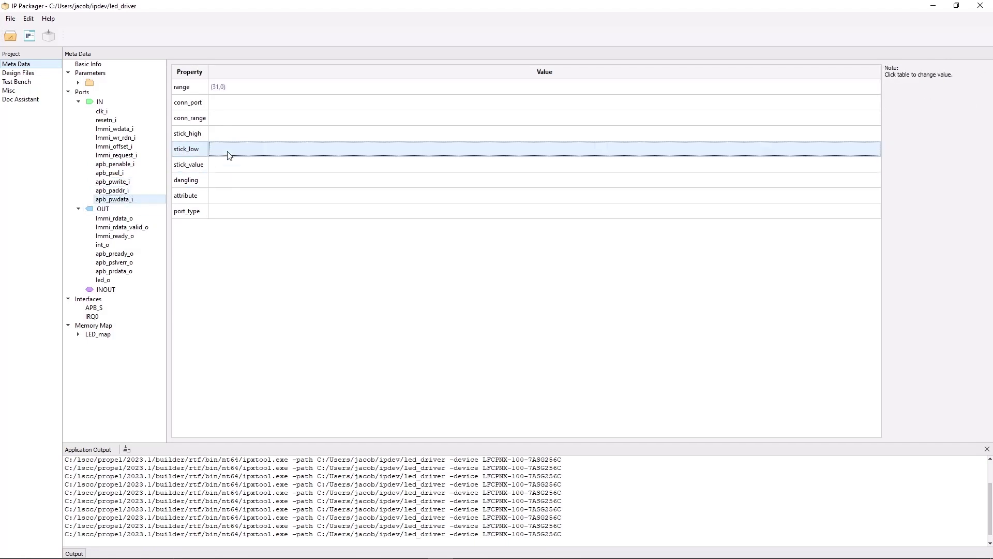
{"action": "double_click", "coordinate": [226, 149]}
{"action": "key", "text": "ctrl+v"}
{"action": "left_click", "coordinate": [207, 166]}
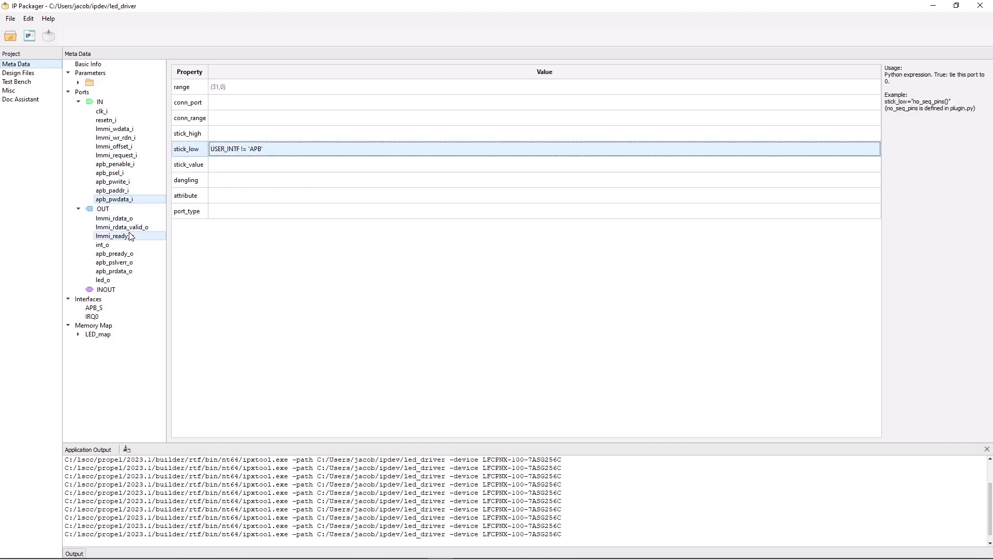
- Paste the same stick_low condition into apb_pready_o, apb_pslverr_o and apb_prdata_o
{"action": "left_click", "coordinate": [131, 254]}
{"action": "double_click", "coordinate": [226, 149]}
{"action": "key", "text": "ctrl+v"}
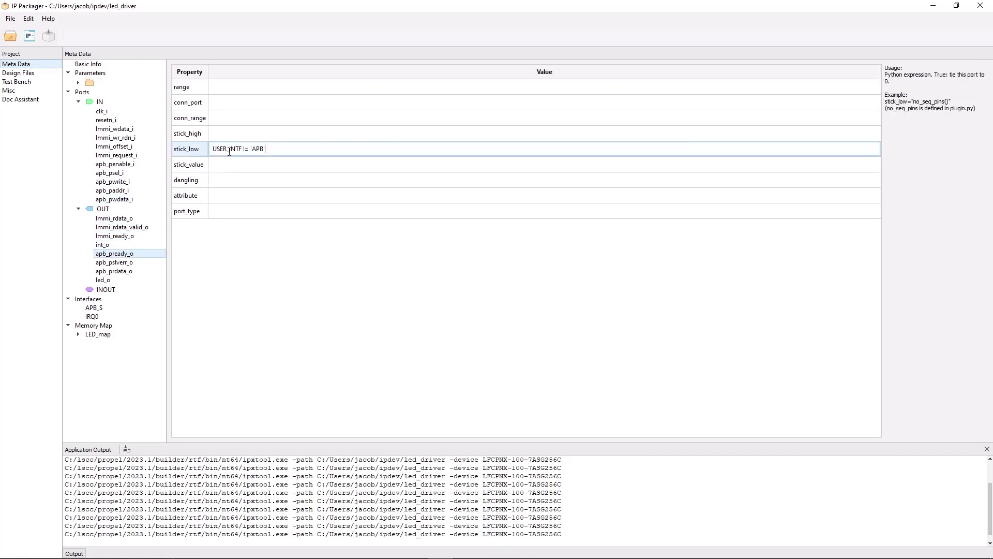
{"action": "key", "text": "Return"}
{"action": "left_click", "coordinate": [135, 262]}
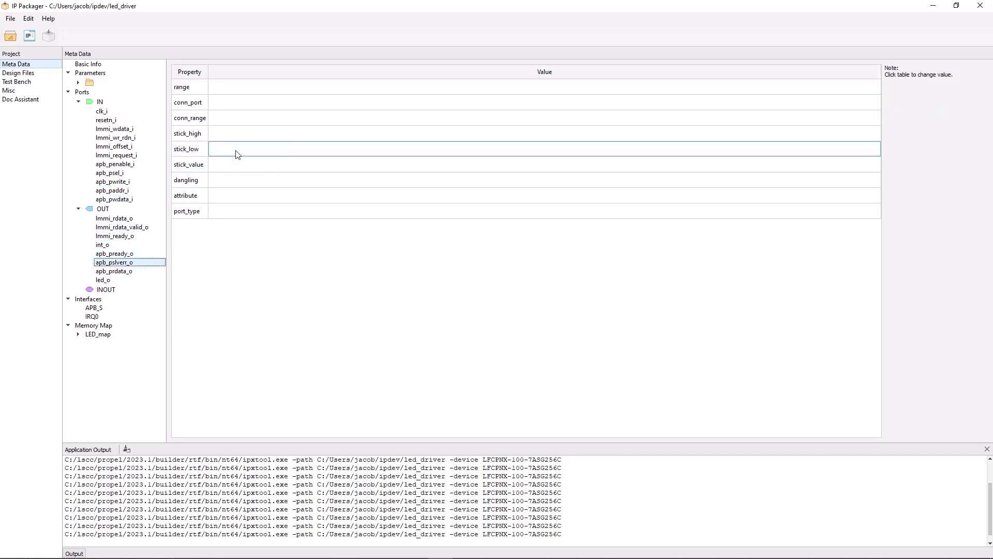
{"action": "double_click", "coordinate": [235, 150]}
{"action": "key", "text": "ctrl+v"}
{"action": "key", "text": "Return"}
{"action": "left_click", "coordinate": [135, 271]}
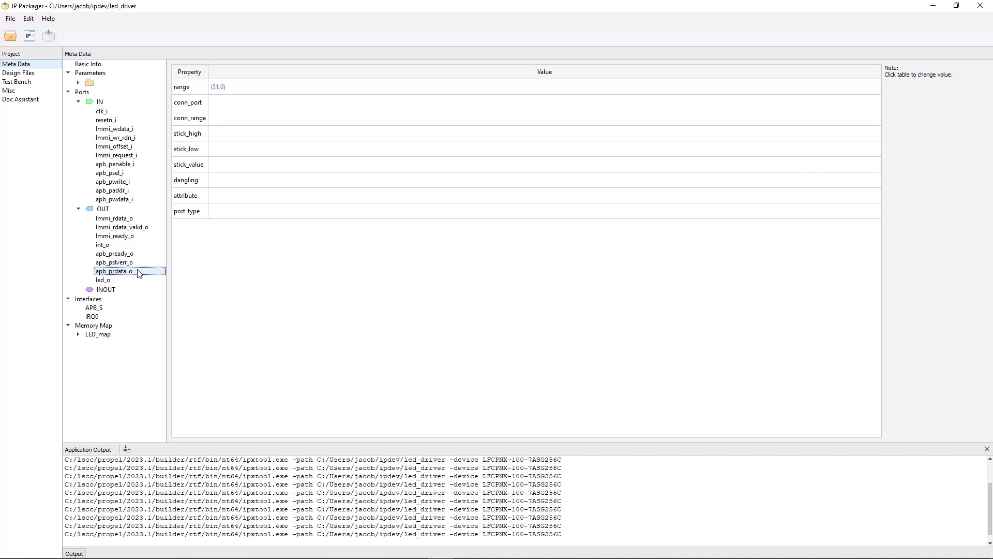
{"action": "double_click", "coordinate": [222, 149]}
{"action": "key", "text": "ctrl+v"}
{"action": "key", "text": "Return"}
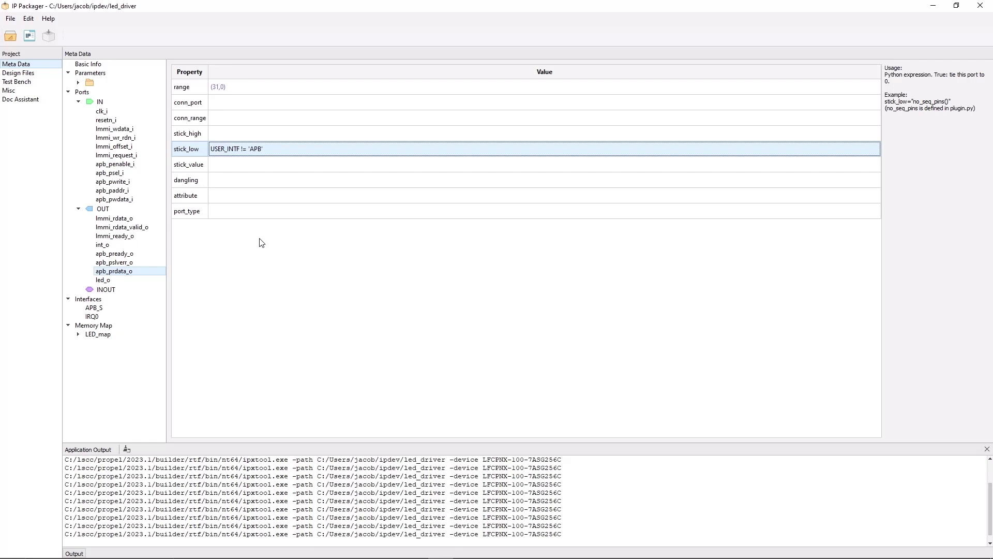
- Preview Interface Type switched to LMMI, cancel, then package latticesemi.com_led_driver_1.0.0.ipk
{"action": "left_click", "coordinate": [30, 36]}
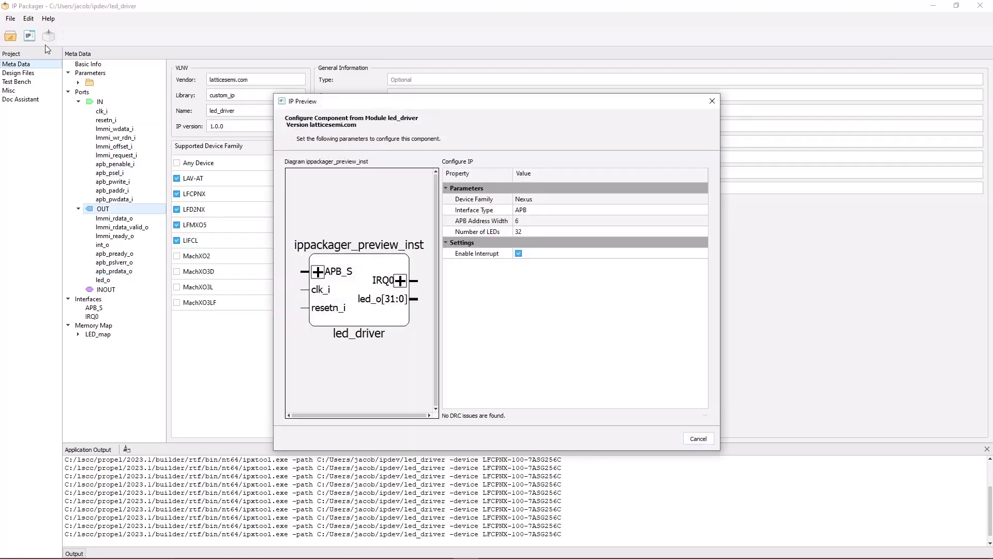
{"action": "left_click", "coordinate": [547, 209]}
{"action": "left_click", "coordinate": [547, 209]}
{"action": "left_click", "coordinate": [541, 226]}
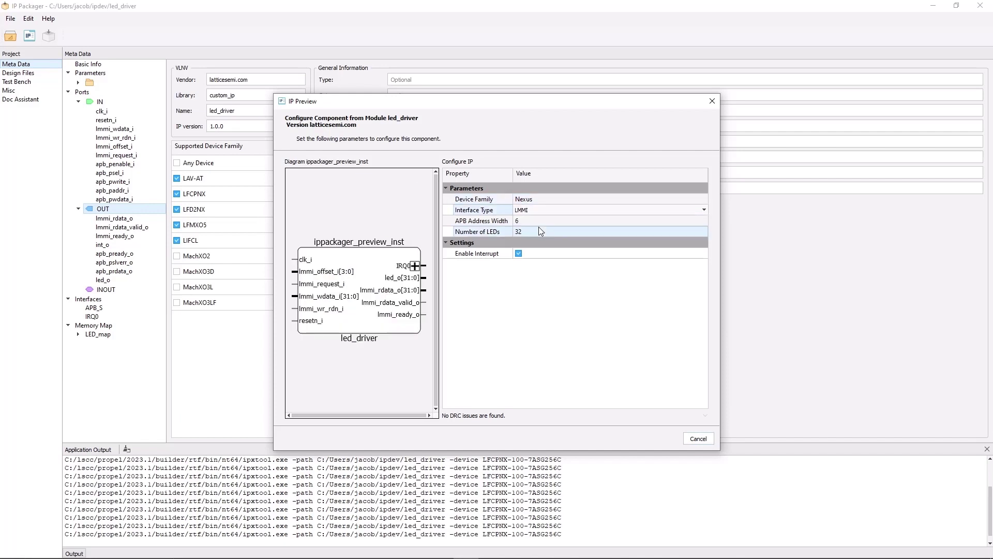
{"action": "scroll", "coordinate": [526, 213], "scroll_direction": "up", "scroll_amount": 1}
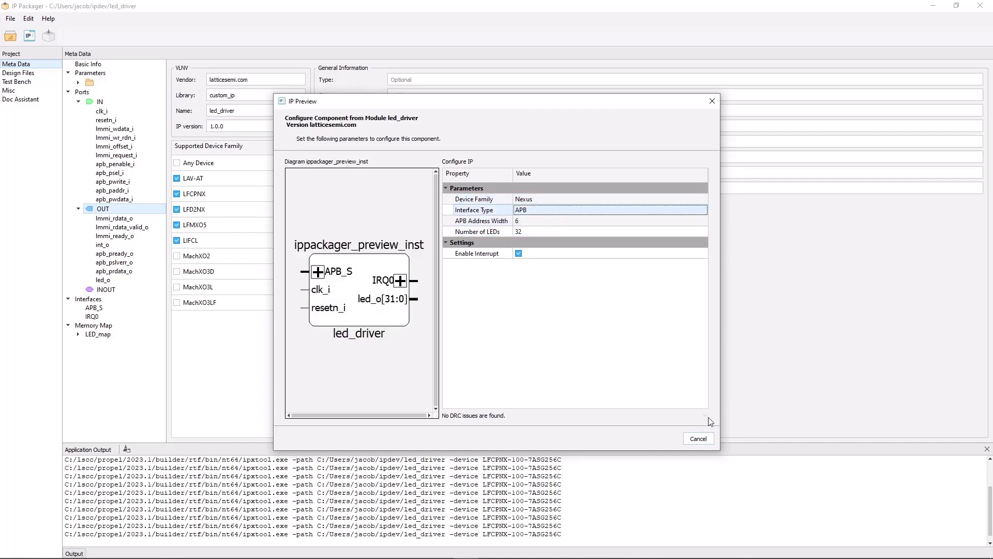
{"action": "left_click", "coordinate": [699, 438]}
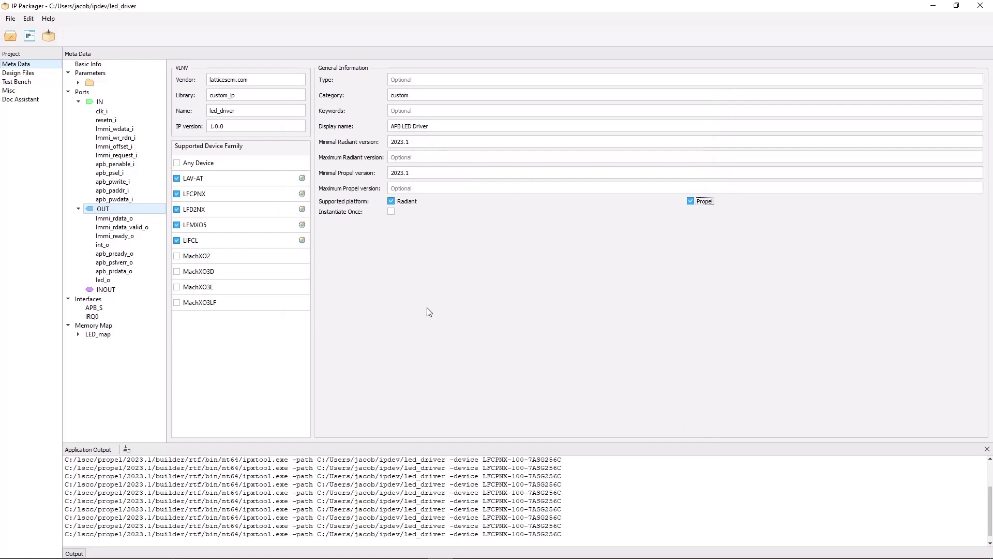
{"action": "left_click", "coordinate": [49, 36]}
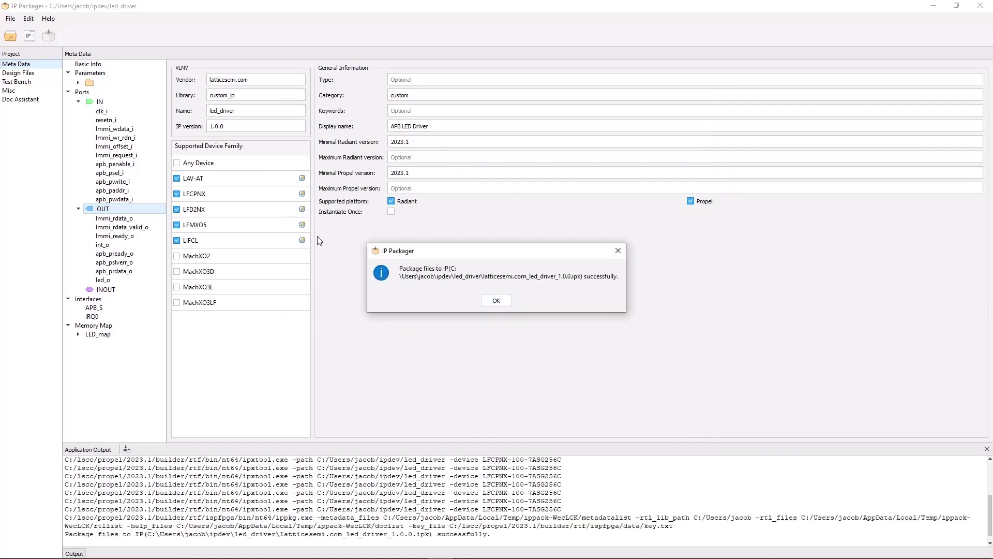
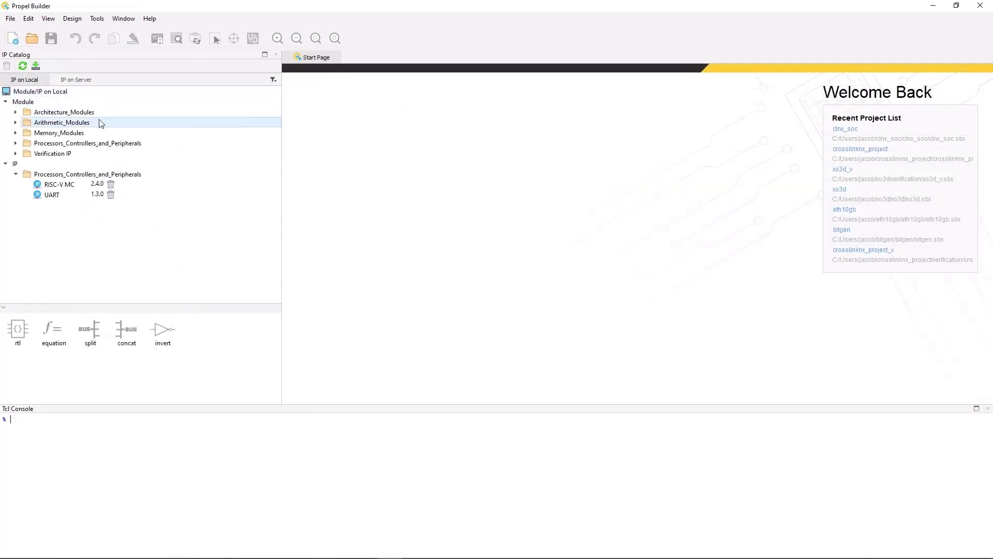
- Choose latticesemi.com_led_driver_1.0.0.ipk from the ipdev\led_driver folder for installation
{"action": "left_click", "coordinate": [37, 66]}
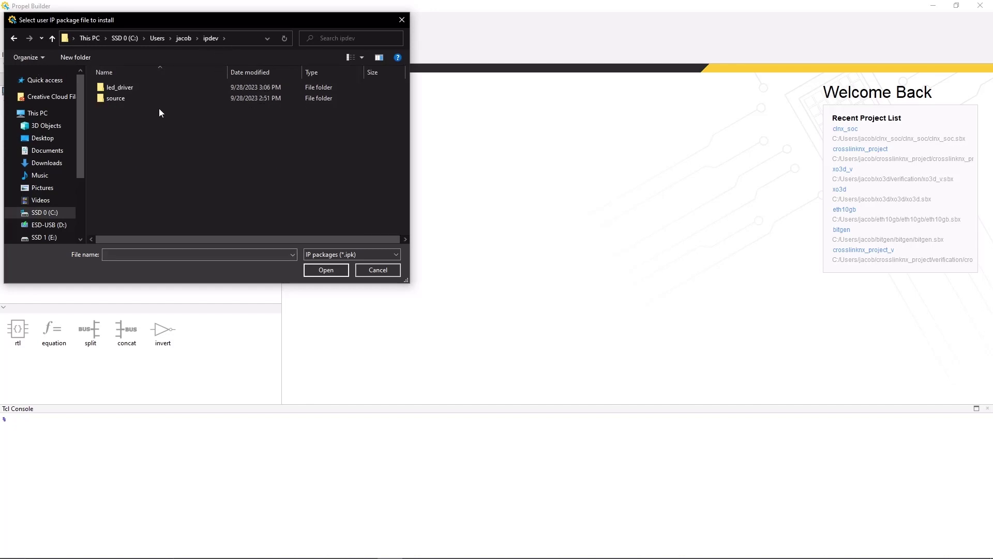
{"action": "double_click", "coordinate": [135, 88]}
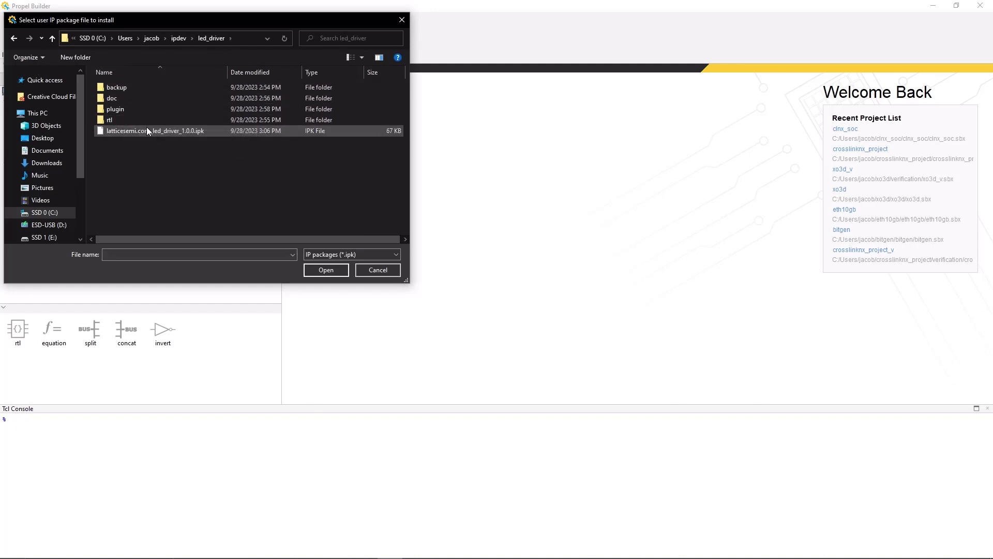
{"action": "left_click", "coordinate": [243, 36]}
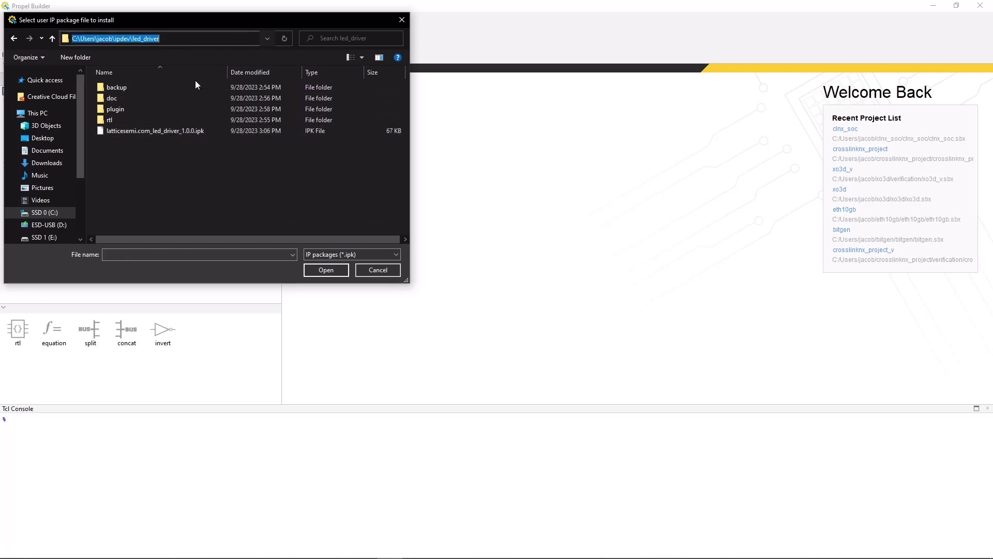
{"action": "left_click", "coordinate": [195, 131]}
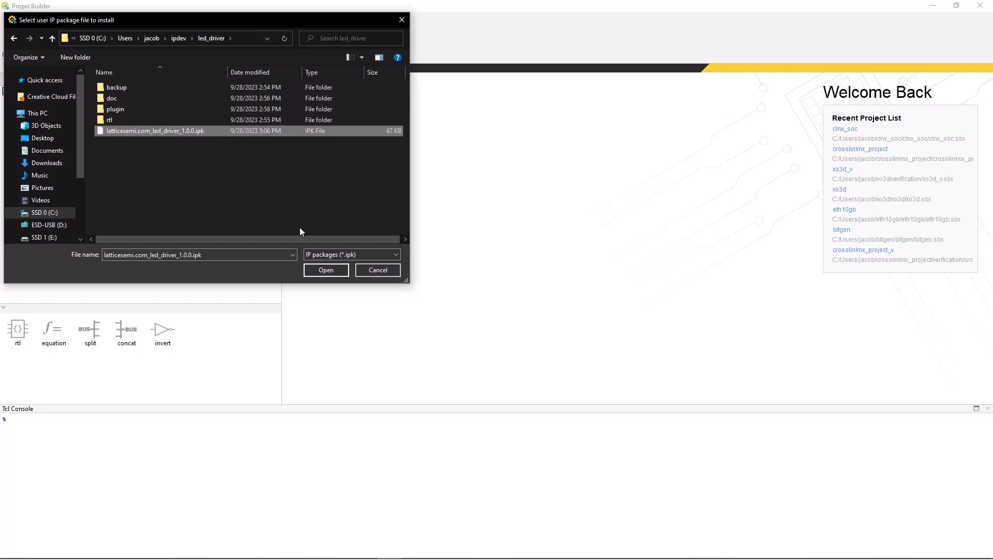
{"action": "left_click", "coordinate": [324, 270]}
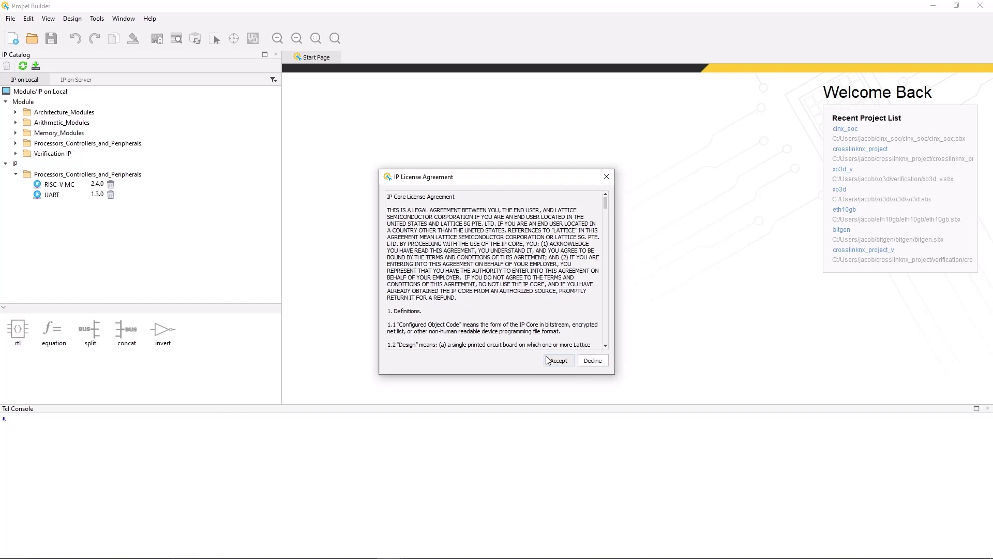
- Accept the IP license and expand the new custom folder showing APB LED Driver 1.0.0
{"action": "left_click", "coordinate": [548, 360]}
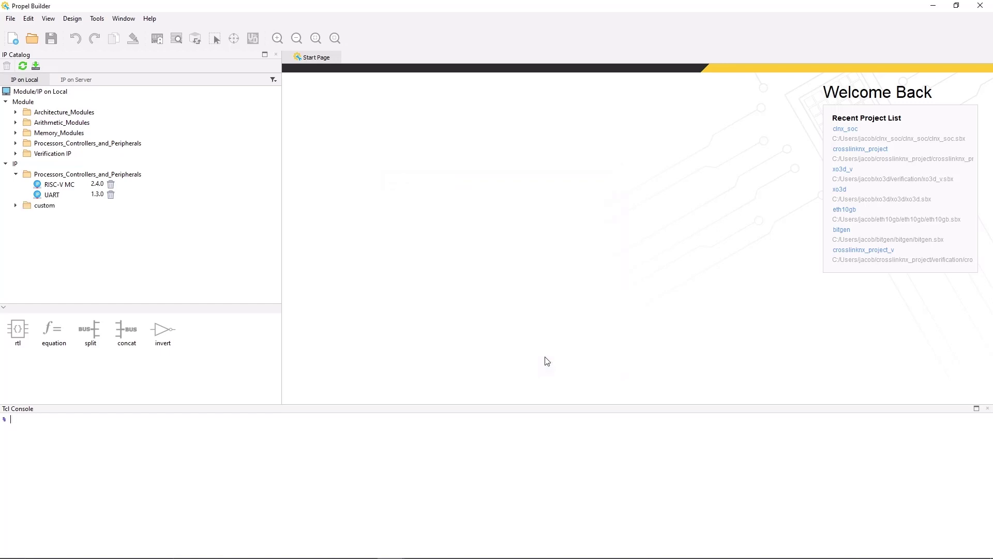
{"action": "double_click", "coordinate": [41, 206]}
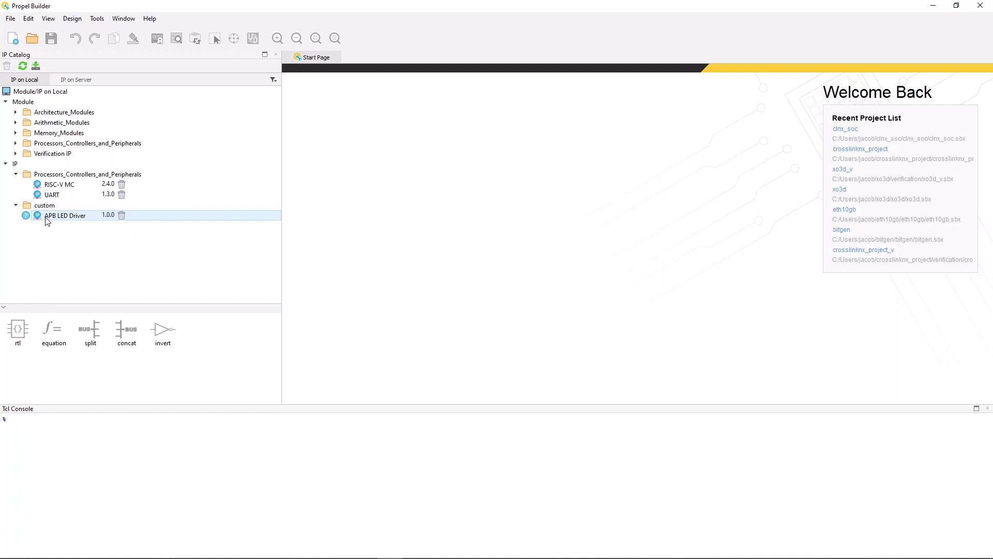
- Open the clnx_soc project and start a new APB LED Driver component named led_inst
{"action": "left_click", "coordinate": [900, 129]}
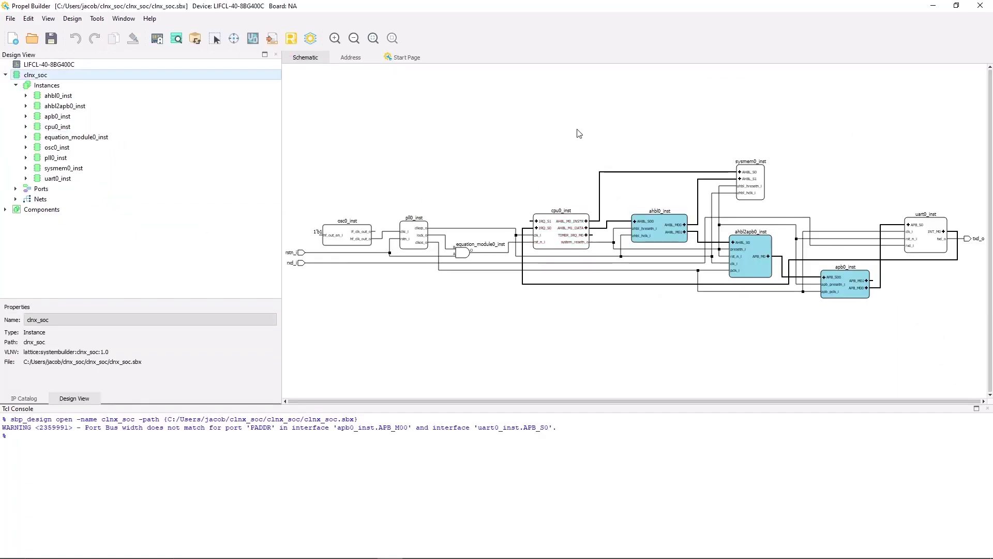
{"action": "left_click", "coordinate": [16, 395]}
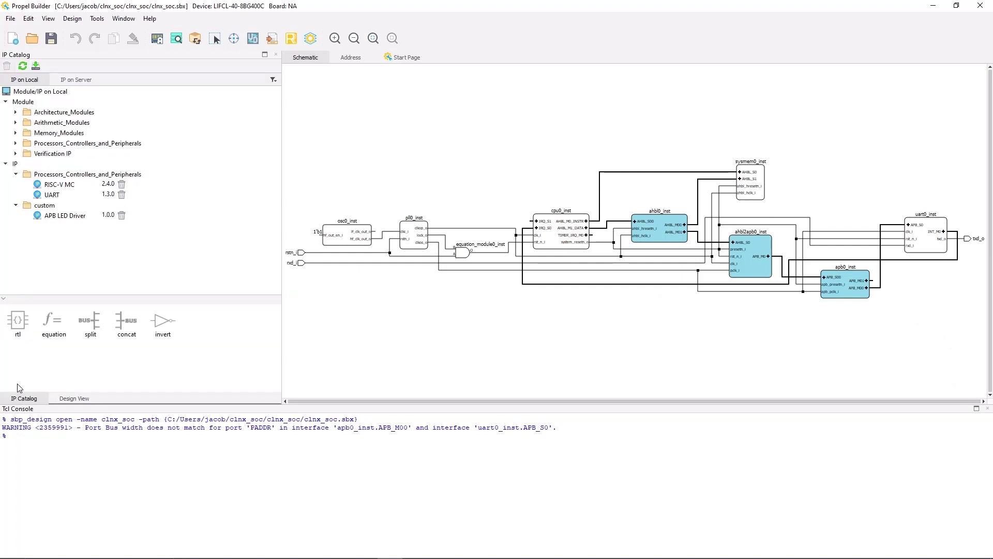
{"action": "double_click", "coordinate": [70, 215]}
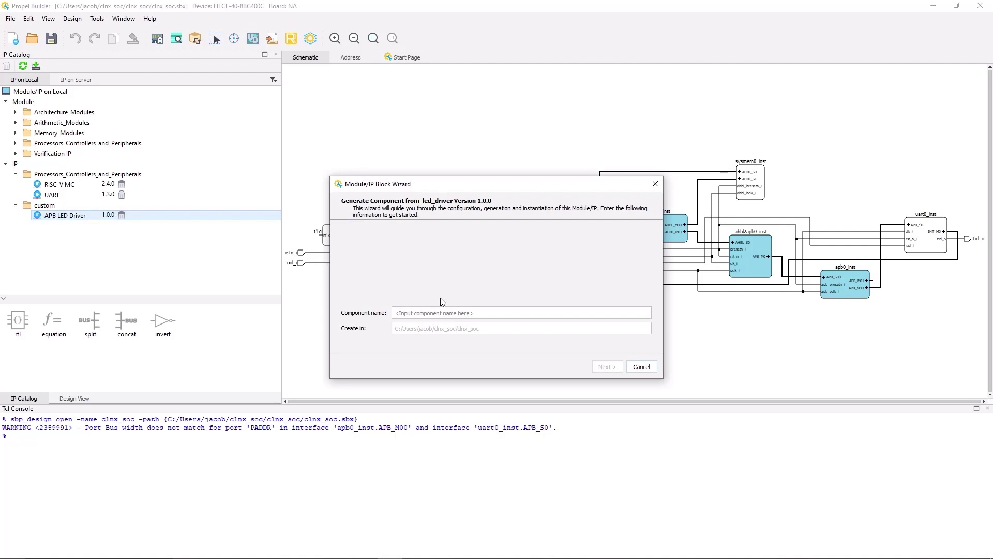
{"action": "left_click", "coordinate": [443, 313]}
{"action": "type", "text": "led_inst"}
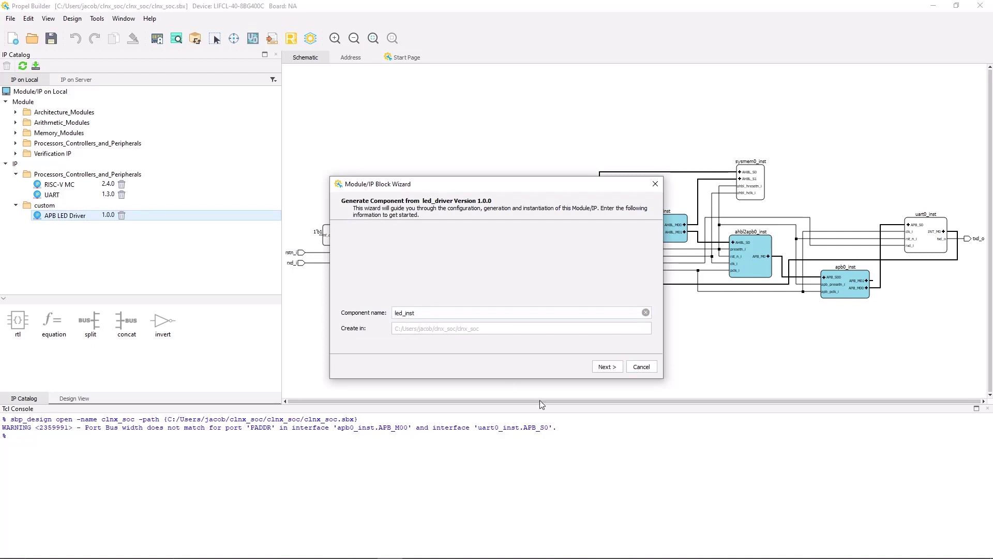
- Set the number of LEDs to 16 and generate the led_inst component
{"action": "left_click", "coordinate": [607, 367]}
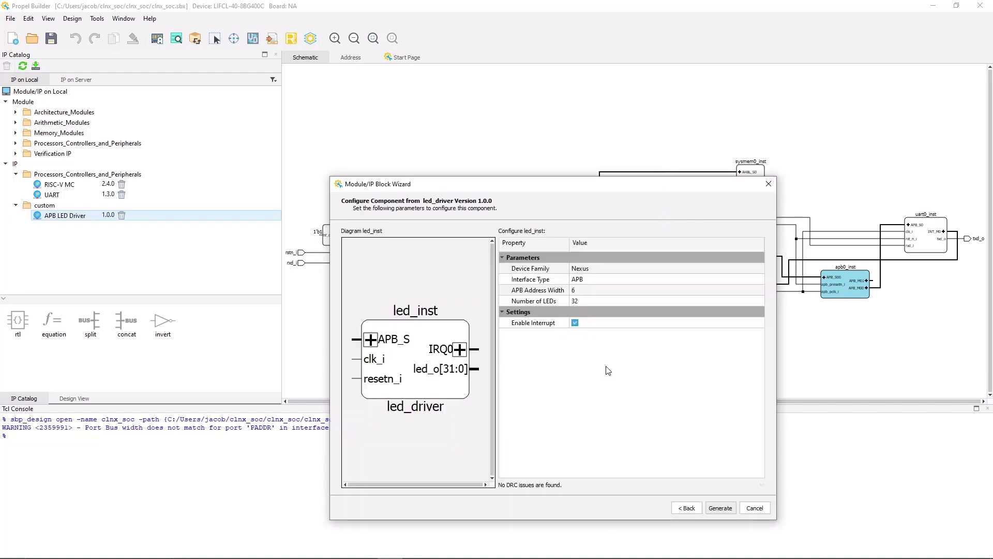
{"action": "left_click", "coordinate": [577, 300]}
{"action": "left_click", "coordinate": [576, 299]}
{"action": "left_click", "coordinate": [585, 333]}
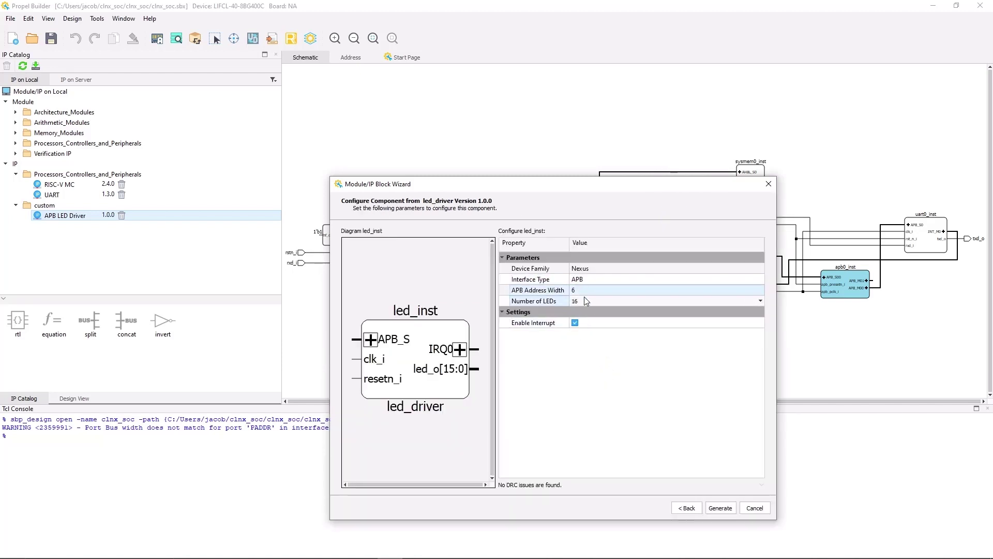
{"action": "left_click", "coordinate": [711, 511]}
{"action": "left_click", "coordinate": [756, 509]}
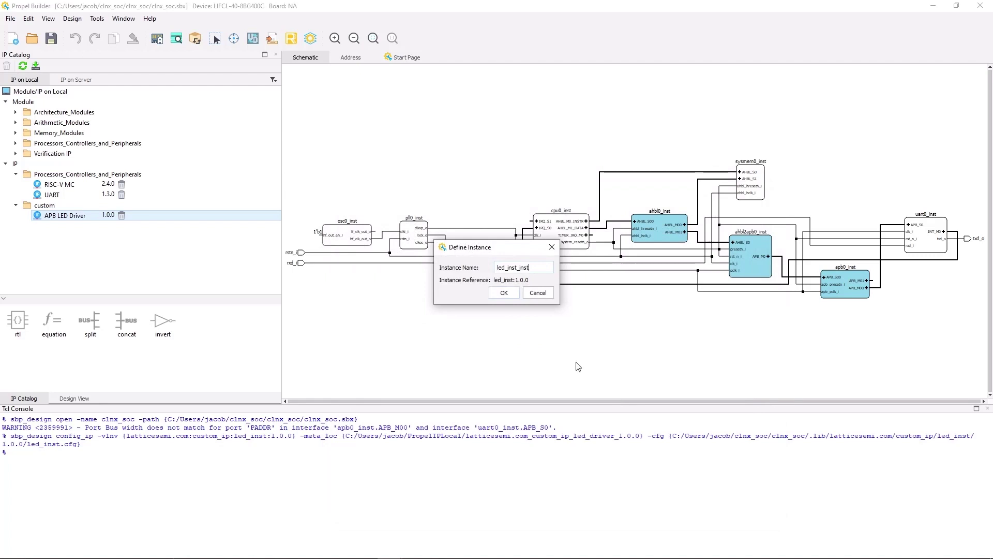
- Place the led_inst_inst instance in the schematic and fit the whole design in view
{"action": "left_click", "coordinate": [505, 293]}
{"action": "left_click", "coordinate": [709, 219]}
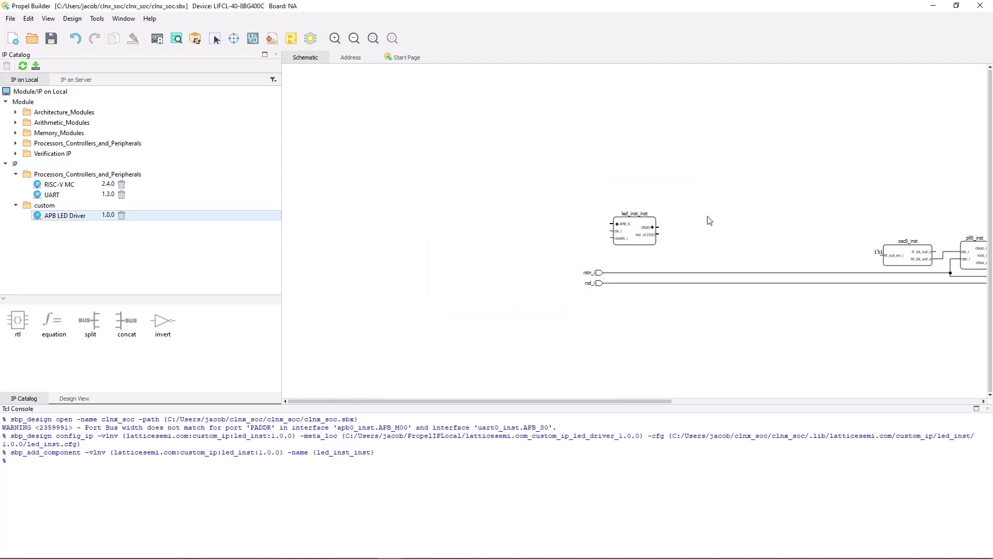
{"action": "right_click", "coordinate": [693, 227]}
{"action": "left_click", "coordinate": [712, 297]}
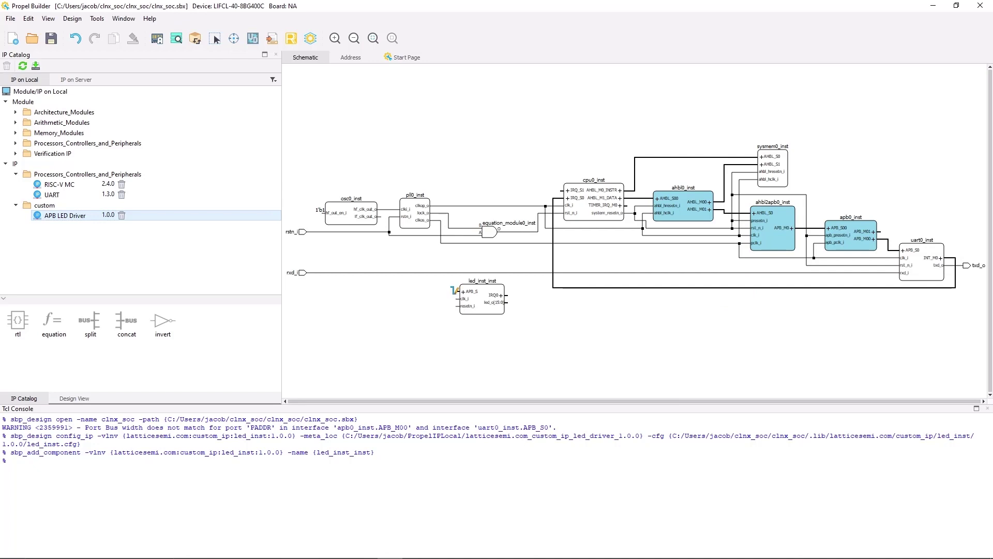
- Connect APB_S to apb0 APB_M01 and IRQ0 to cpu0 IRQ_S1, then generate the design
{"action": "left_click_drag", "start_coordinate": [457, 291], "coordinate": [874, 232]}
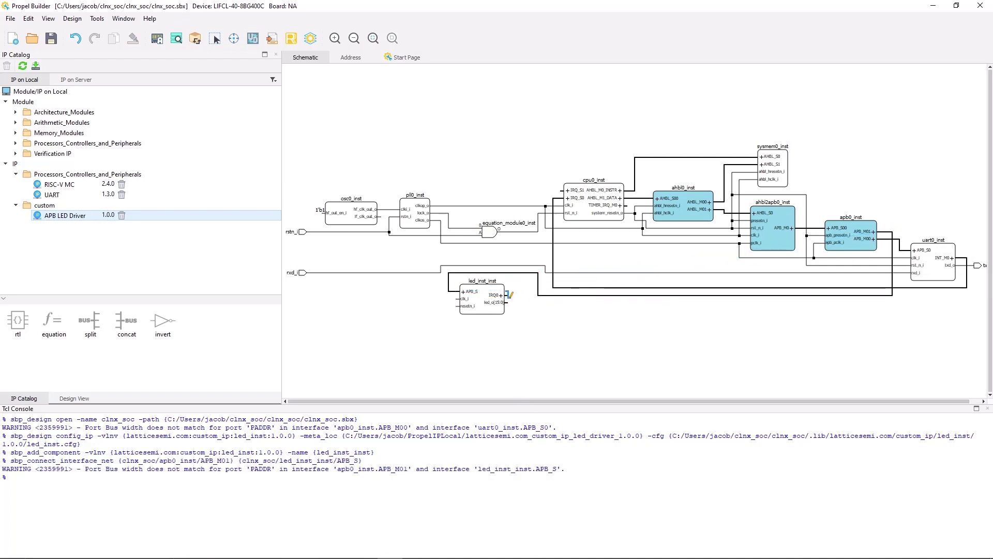
{"action": "left_click_drag", "start_coordinate": [507, 295], "coordinate": [567, 190]}
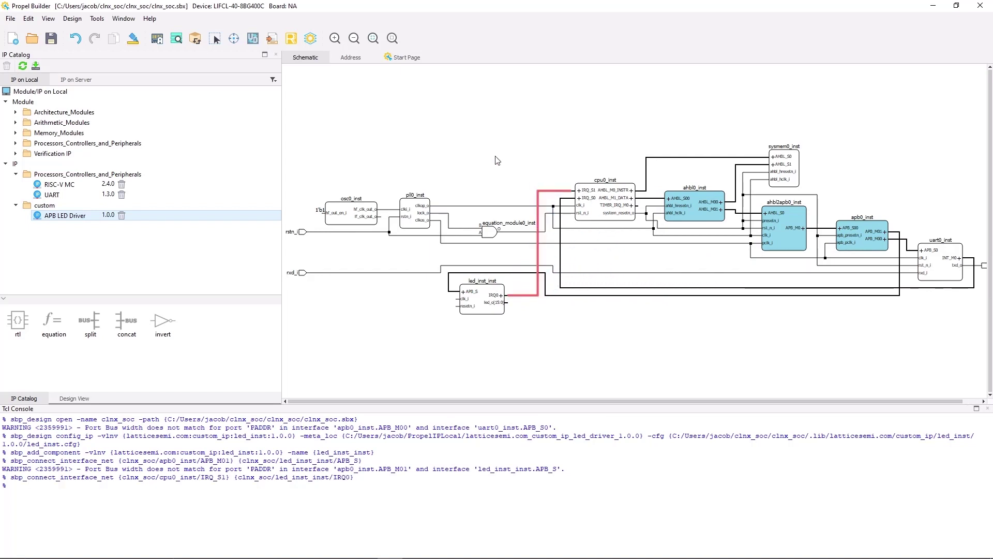
{"action": "left_click", "coordinate": [193, 41]}
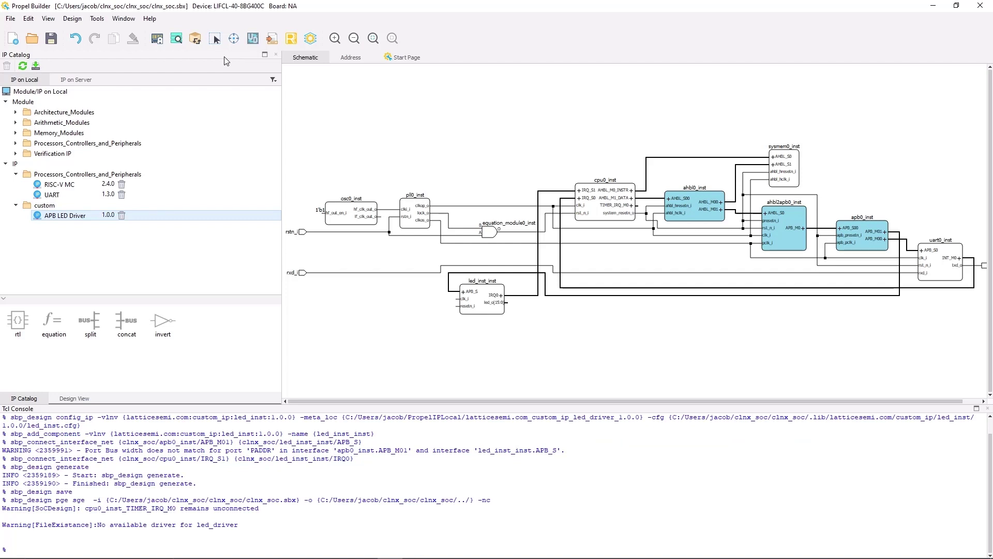
- Open clnx_soc\lib\latticesemi.com\custom_ip\led_inst\1.0.0\rtl in File Explorer
{"action": "double_click", "coordinate": [355, 234]}
{"action": "double_click", "coordinate": [355, 214]}
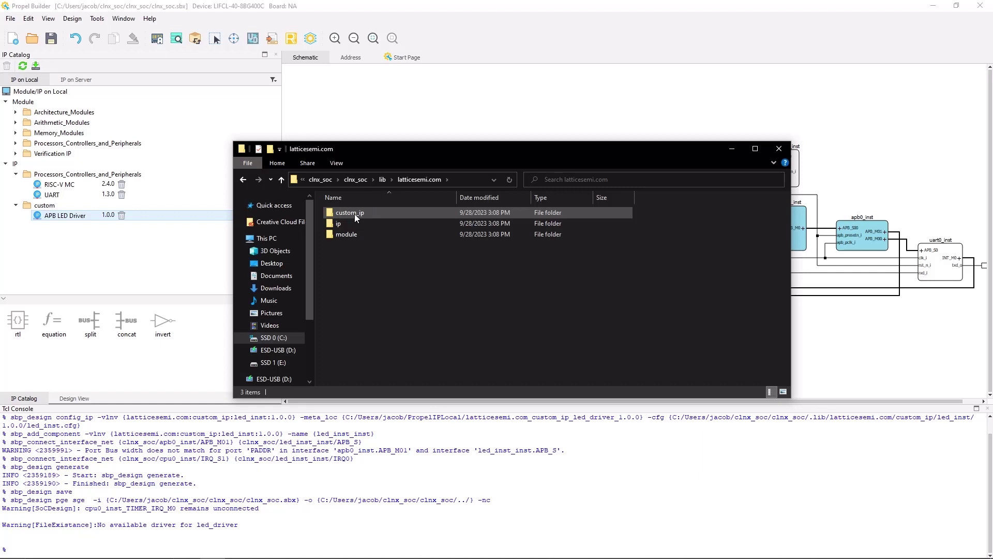
{"action": "double_click", "coordinate": [380, 213]}
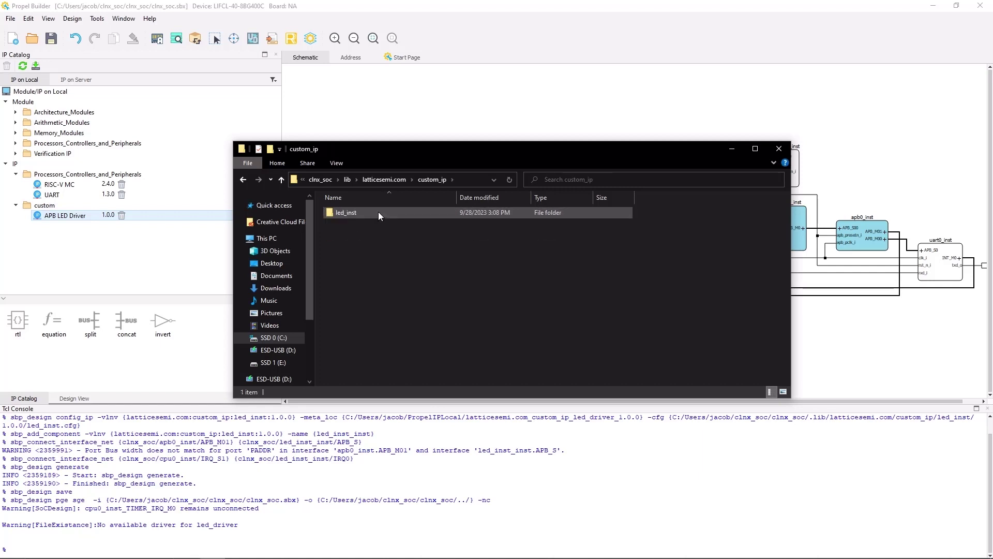
{"action": "double_click", "coordinate": [377, 212]}
{"action": "double_click", "coordinate": [378, 213]}
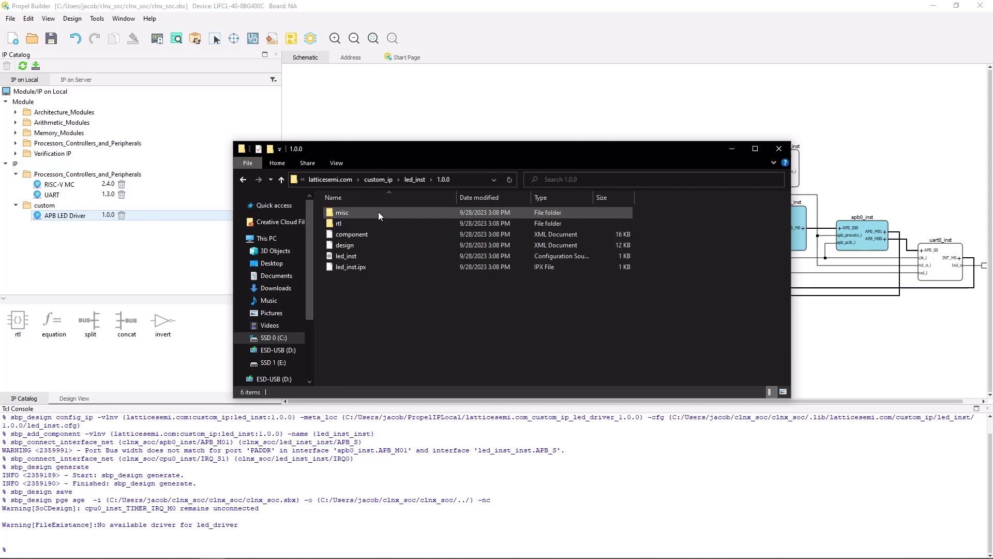
{"action": "double_click", "coordinate": [378, 223]}
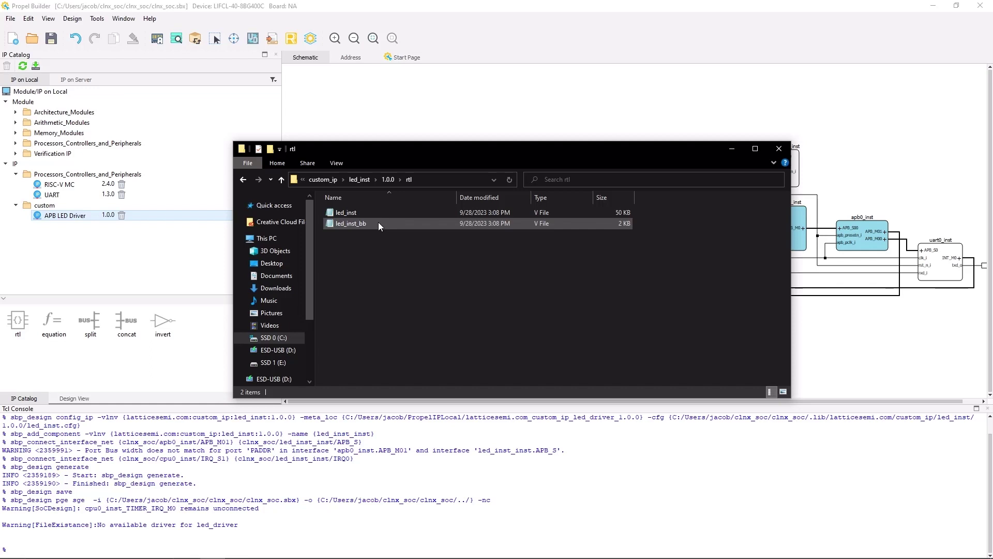
- Open led_inst in Notepad and scroll to the IO_COUNT(16) led_driver instance and endmodule
{"action": "double_click", "coordinate": [377, 213]}
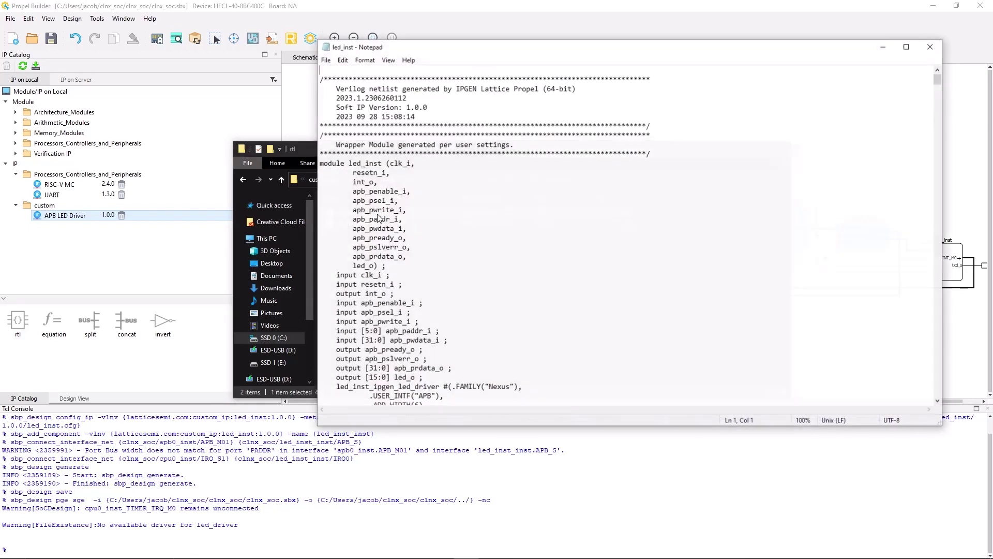
{"action": "left_click_drag", "start_coordinate": [434, 50], "coordinate": [384, 55]}
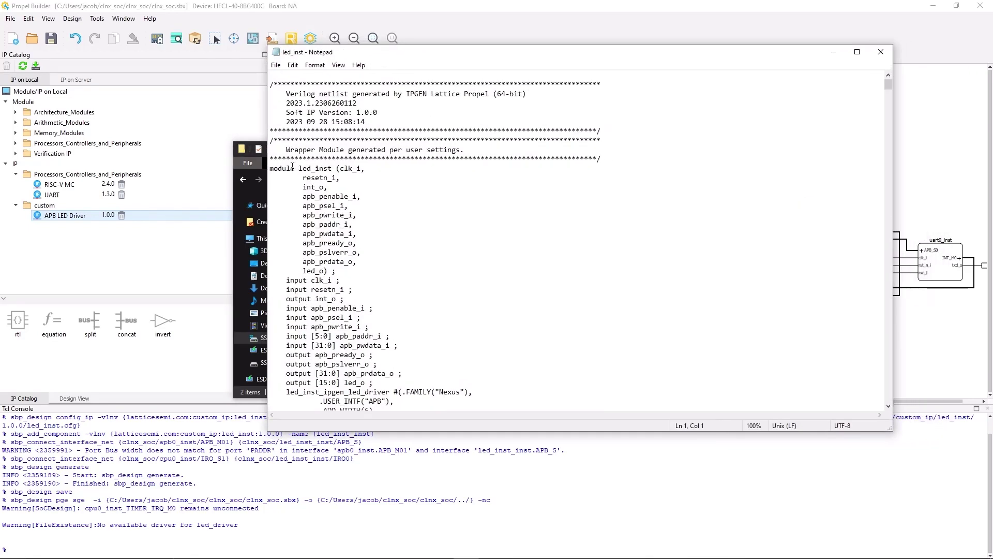
{"action": "scroll", "coordinate": [313, 167], "scroll_direction": "down", "scroll_amount": 2}
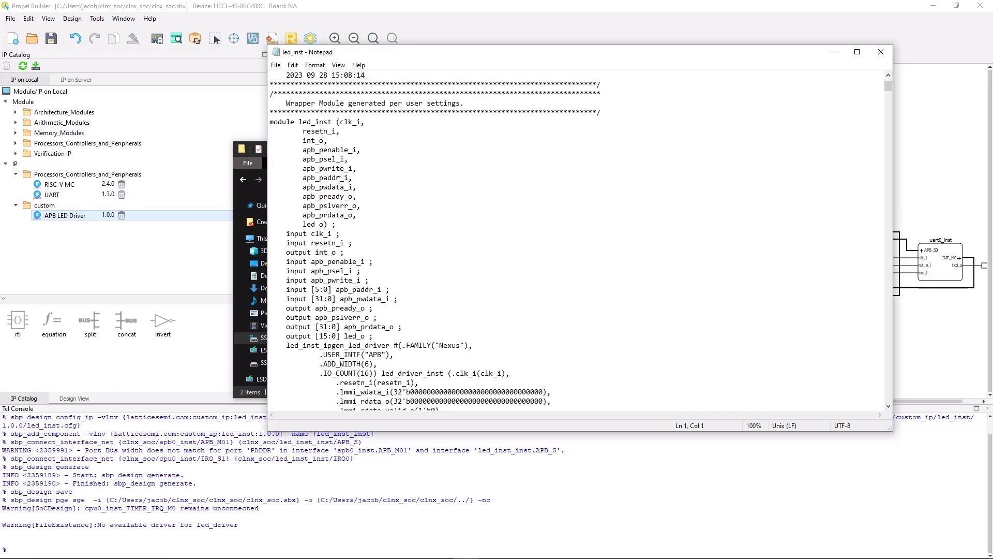
{"action": "scroll", "coordinate": [366, 233], "scroll_direction": "down", "scroll_amount": 7}
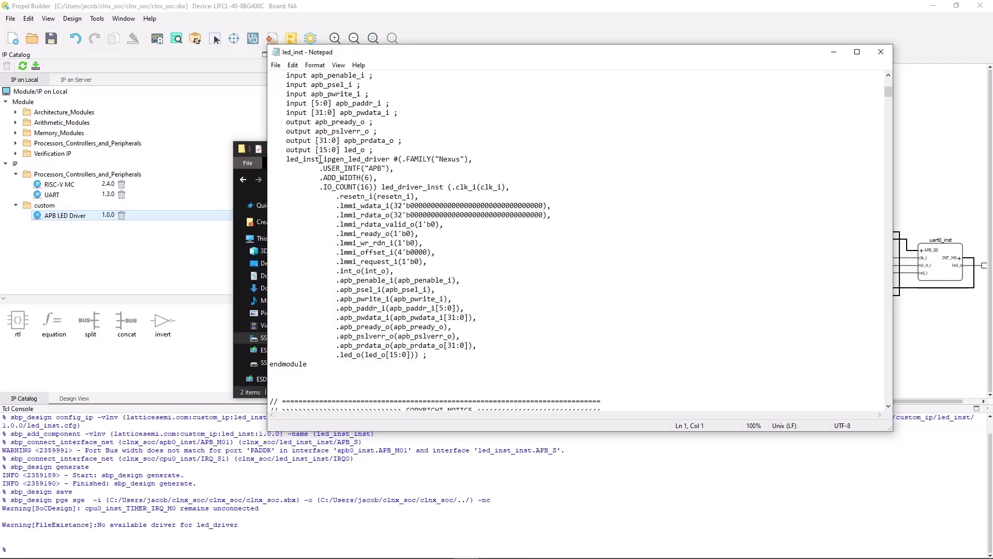